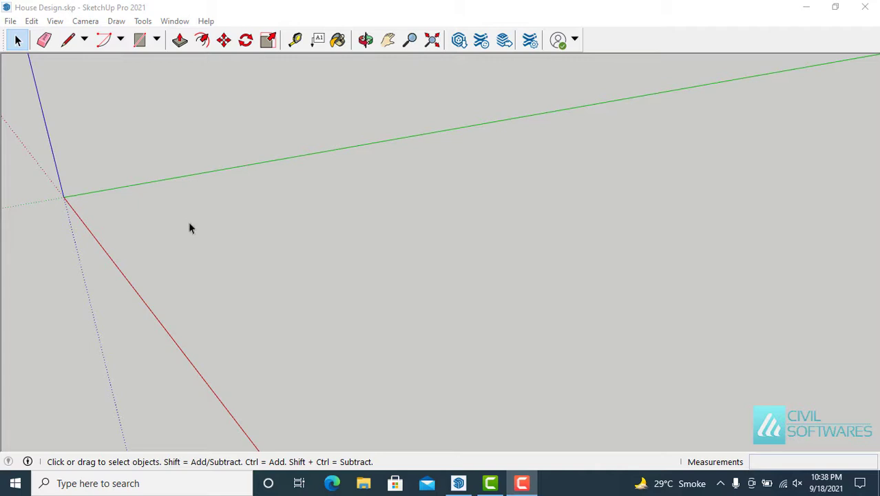
- Draw a 16' by 10' 6" rectangle on the ground plane near the origin
{"action": "left_click", "coordinate": [139, 40]}
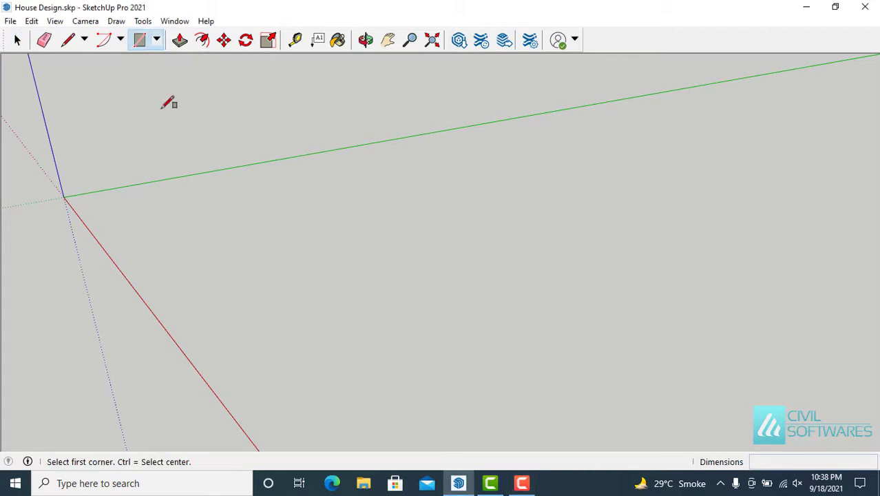
{"action": "left_click", "coordinate": [227, 230]}
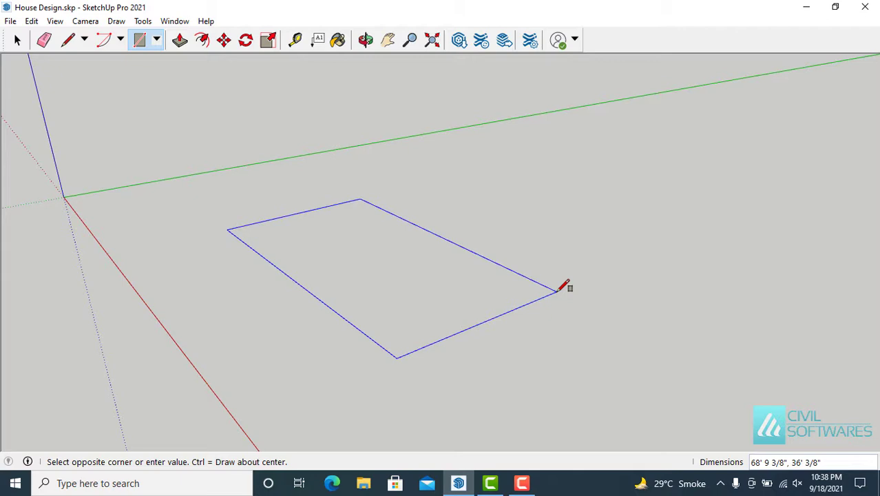
{"action": "type", "text": "16',10' 6"}
{"action": "key", "text": "Return"}
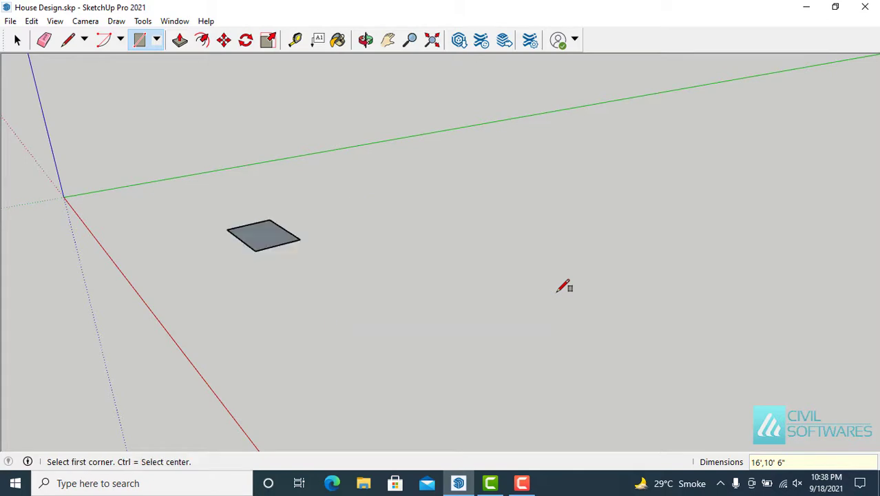
- Draw a 40' by 16' rectangle starting from the first rectangle's back corner, forming an L-shaped footprint
{"action": "scroll", "coordinate": [234, 223], "scroll_direction": "up", "scroll_amount": 3}
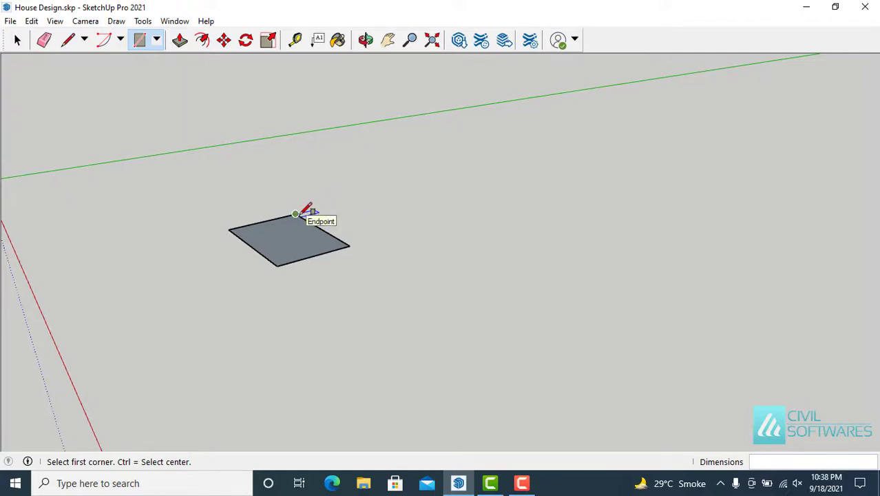
{"action": "left_click", "coordinate": [296, 214]}
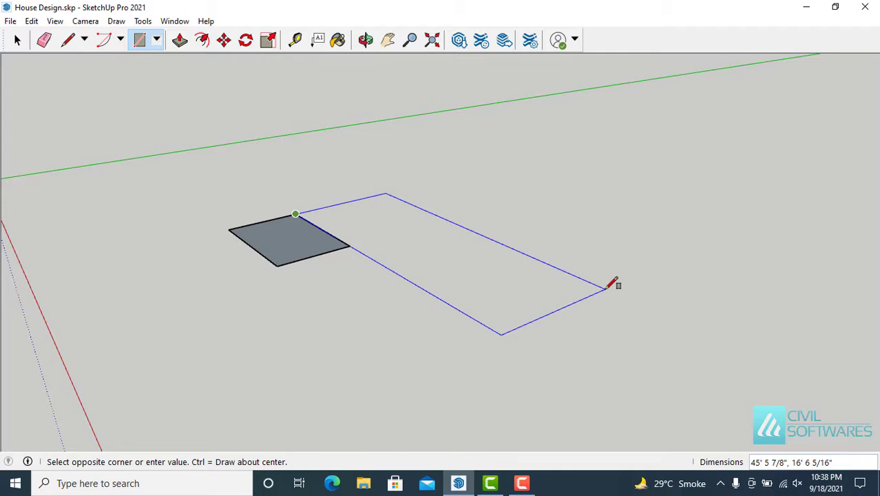
{"action": "type", "text": "40',16"}
{"action": "key", "text": "Return"}
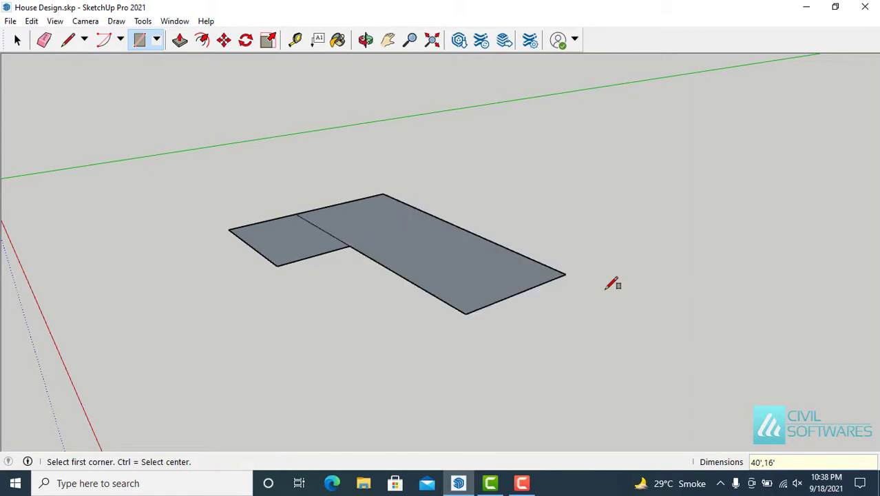
{"action": "key", "text": "space"}
- Erase the shared edge between the two rectangles to merge them into one L-shaped face
{"action": "middle_click_drag", "start_coordinate": [469, 172], "coordinate": [475, 219]}
{"action": "scroll", "coordinate": [301, 242], "scroll_direction": "up", "scroll_amount": 3}
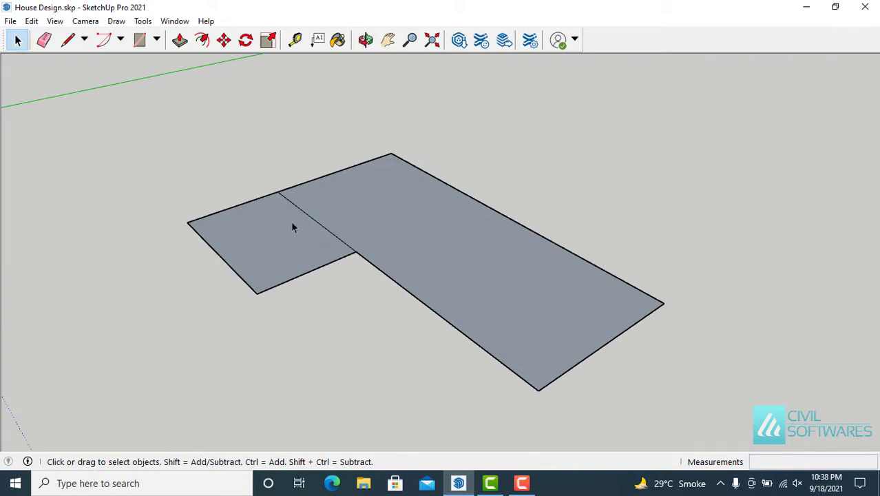
{"action": "left_click", "coordinate": [44, 40]}
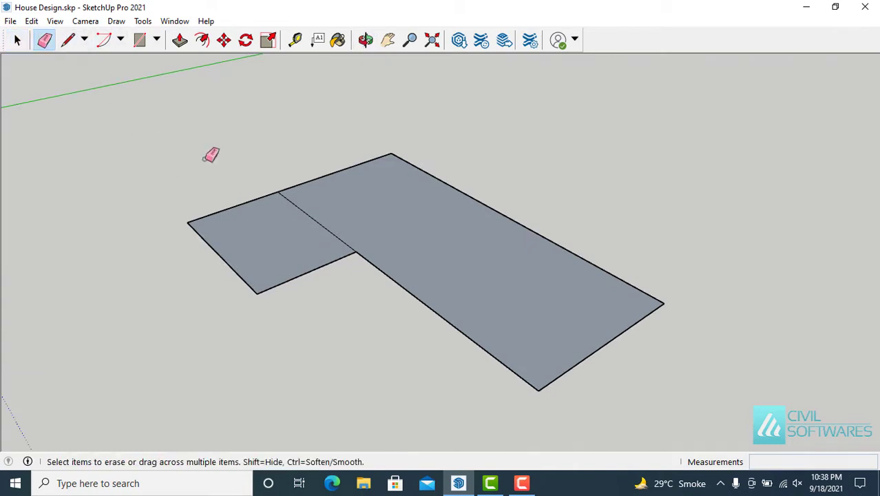
{"action": "left_click", "coordinate": [316, 213]}
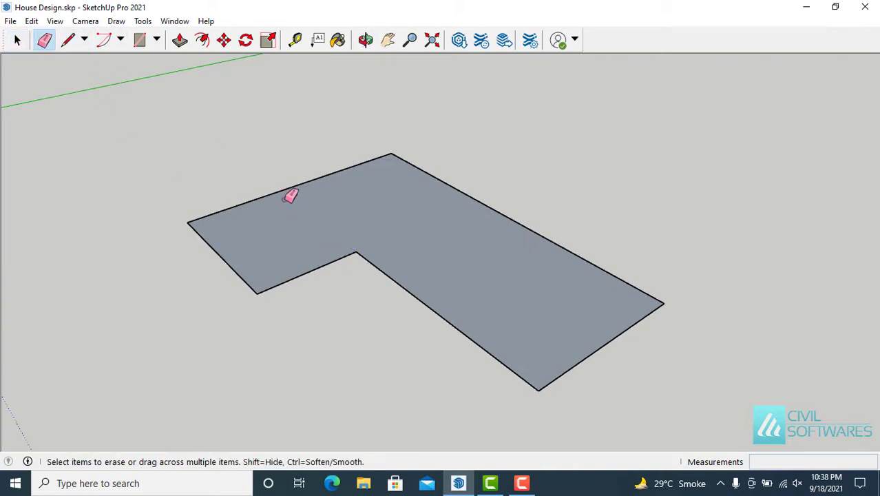
{"action": "key", "text": "space"}
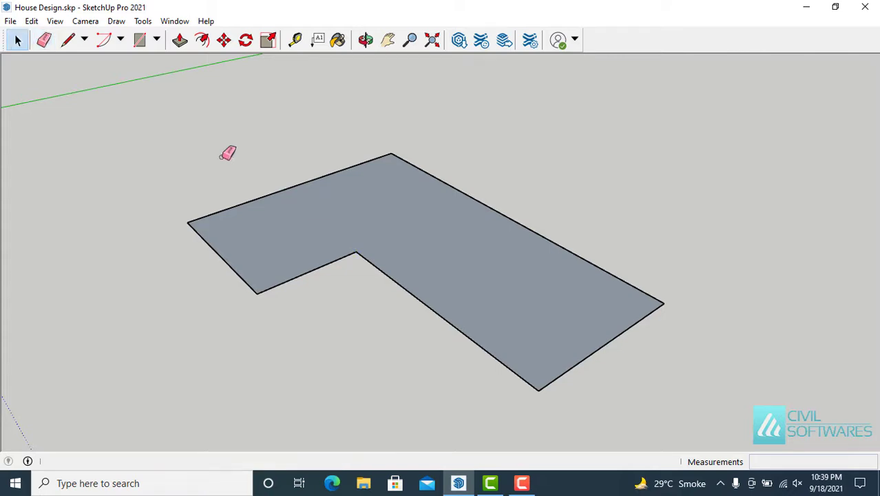
- Push/Pull the L-shaped face up 11' to form the house walls
{"action": "middle_click_drag", "start_coordinate": [228, 153], "coordinate": [219, 150]}
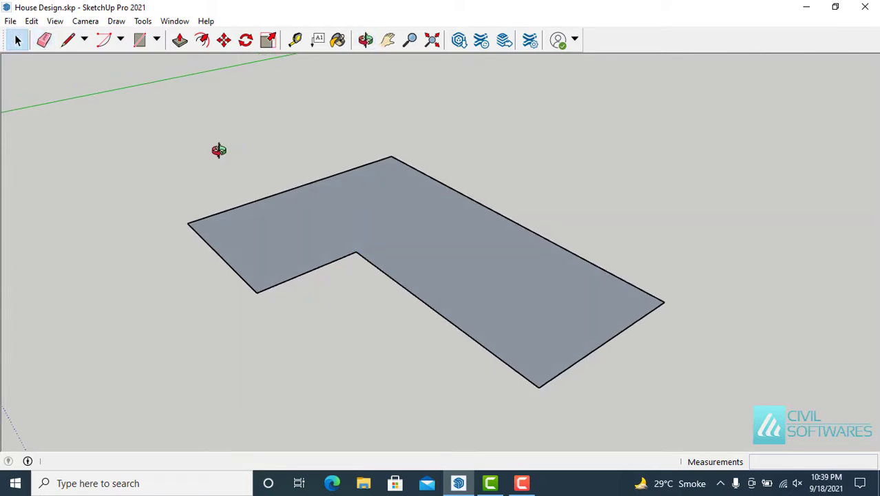
{"action": "left_click", "coordinate": [180, 41]}
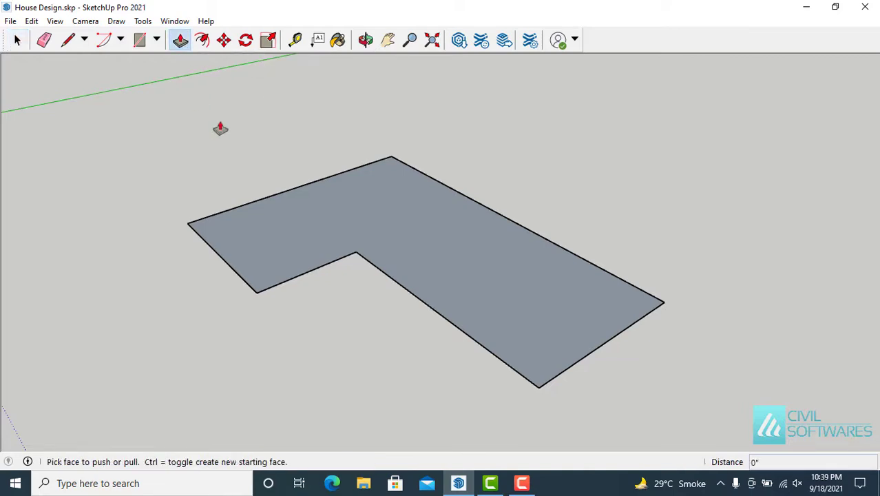
{"action": "left_click", "coordinate": [291, 244]}
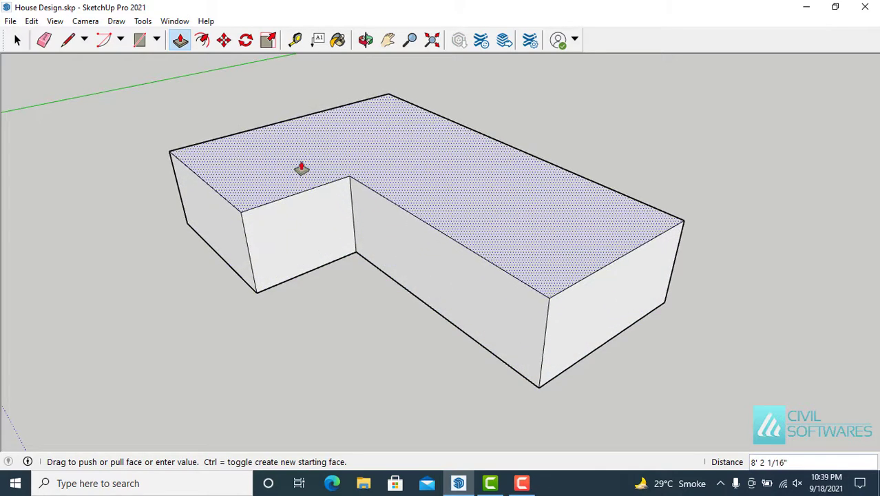
{"action": "type", "text": "11"}
{"action": "key", "text": "Return"}
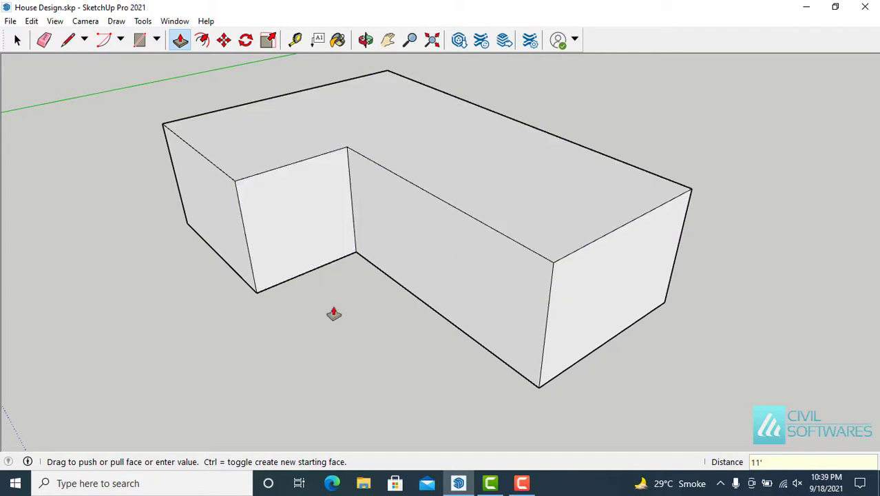
{"action": "key", "text": "o"}
{"action": "left_click_drag", "start_coordinate": [334, 314], "coordinate": [323, 323]}
{"action": "key", "text": "p"}
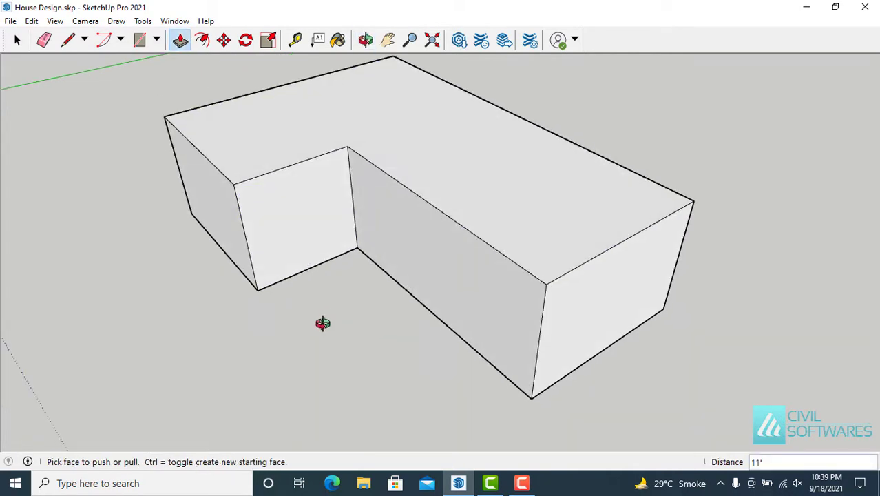
{"action": "key", "text": "space"}
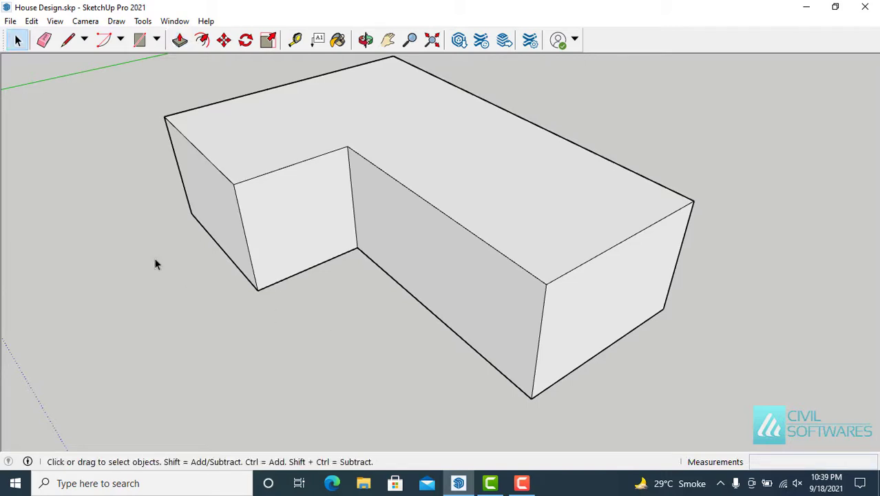
- Draw a diagonal line across the top face from the L's inner corner to its opposite outer corner
{"action": "left_click", "coordinate": [67, 40]}
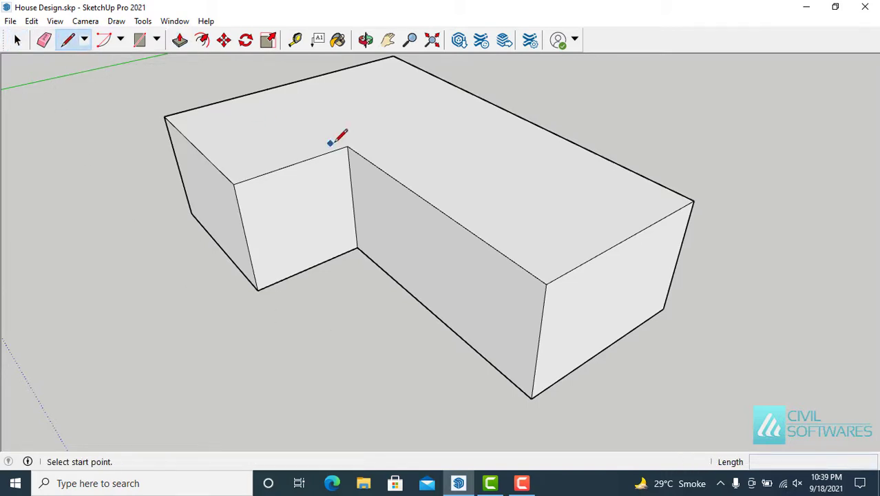
{"action": "left_click", "coordinate": [348, 146]}
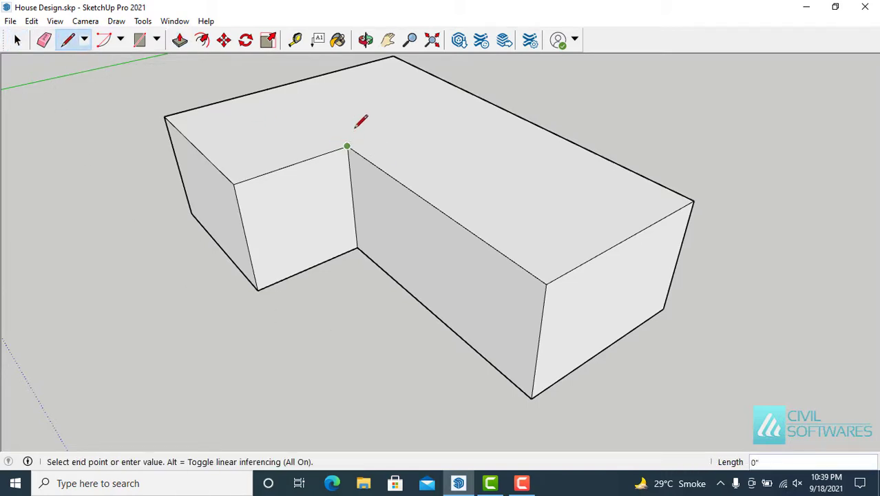
{"action": "left_click", "coordinate": [392, 57]}
{"action": "key", "text": "space"}
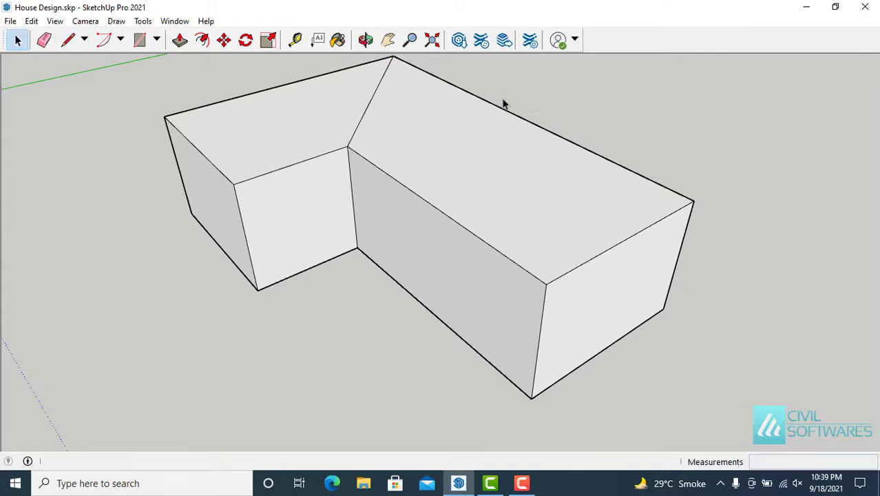
- Draw ridge lines along both wings of the top face, joining each end edge's midpoint to the diagonal's midpoint
{"action": "left_click", "coordinate": [387, 40]}
{"action": "left_click_drag", "start_coordinate": [391, 108], "coordinate": [393, 144]}
{"action": "key", "text": "space"}
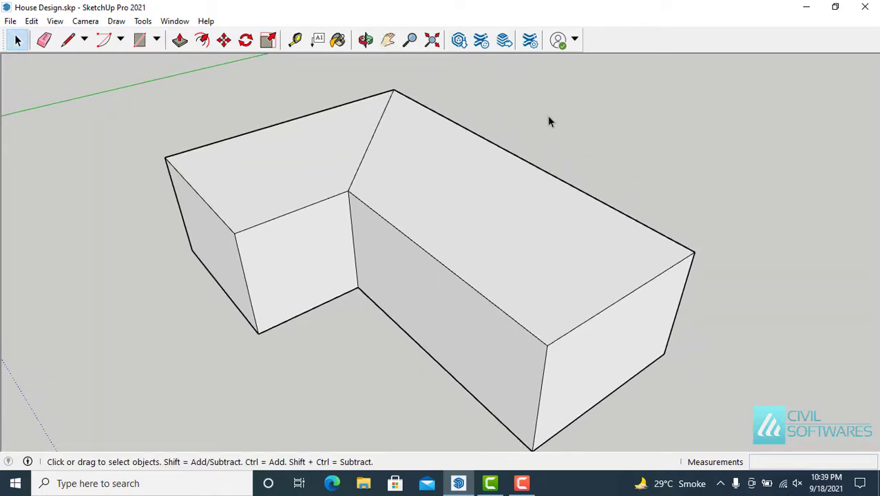
{"action": "left_click", "coordinate": [69, 43]}
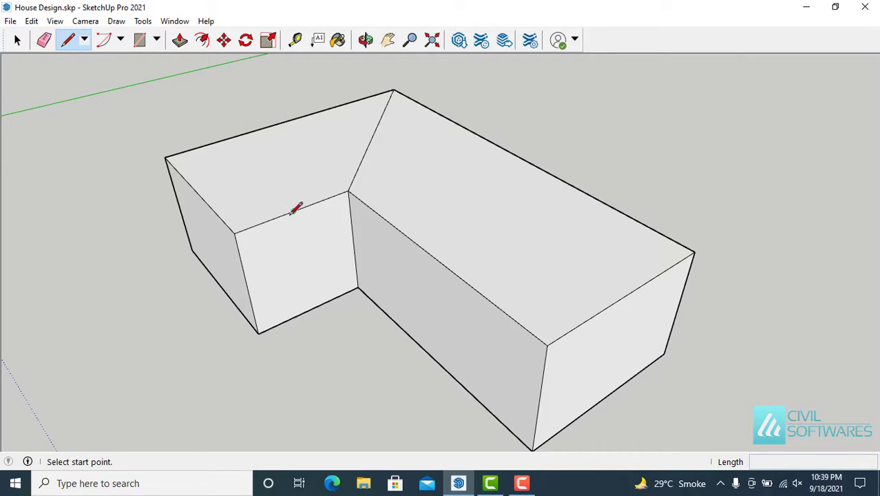
{"action": "left_click", "coordinate": [197, 192]}
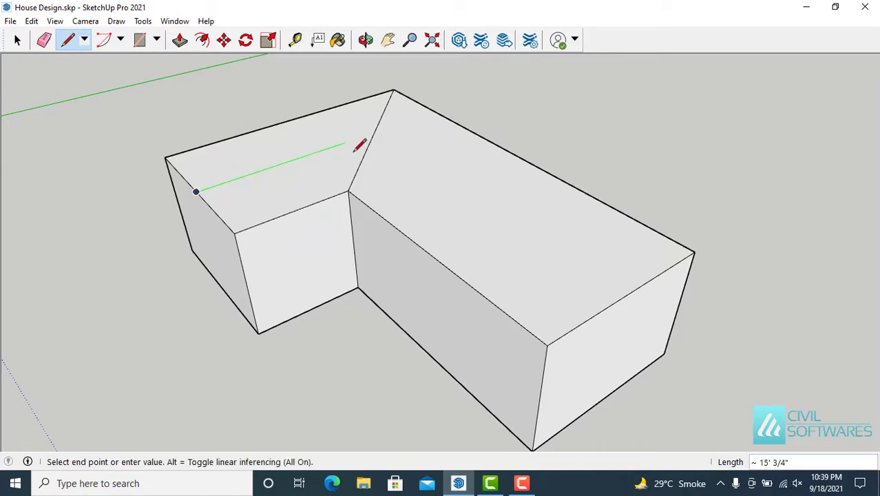
{"action": "left_click", "coordinate": [373, 133]}
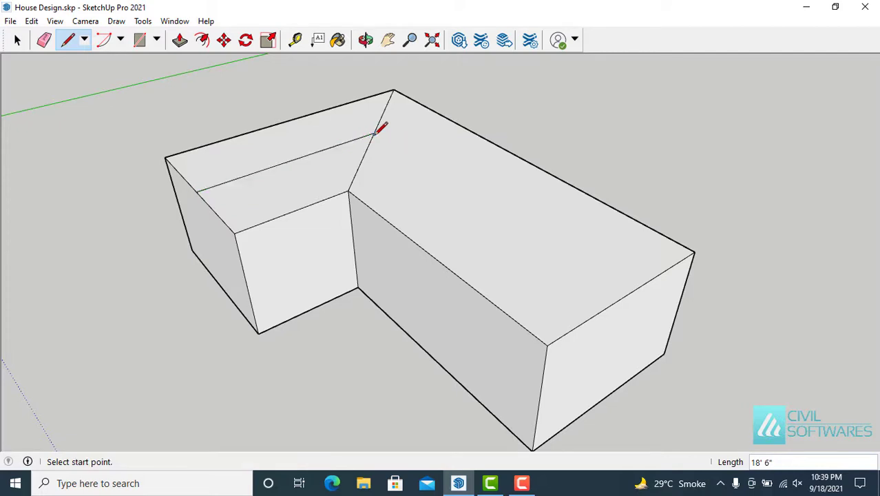
{"action": "left_click", "coordinate": [373, 133]}
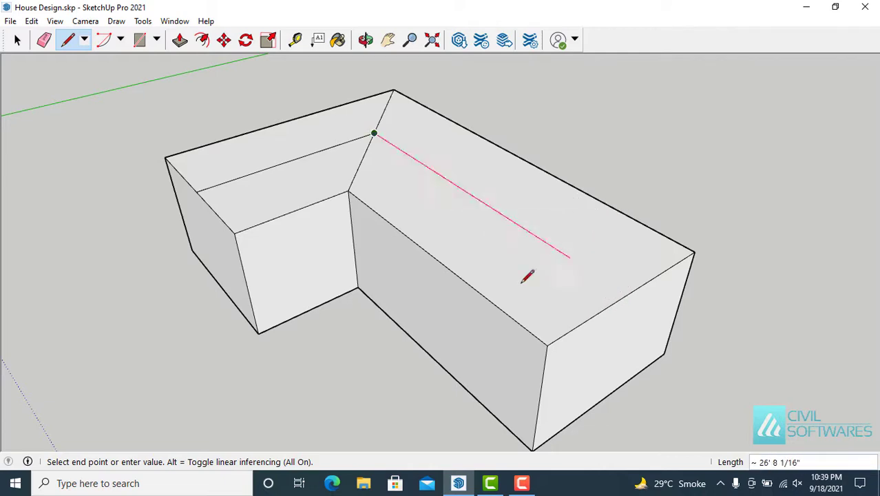
{"action": "left_click", "coordinate": [626, 295]}
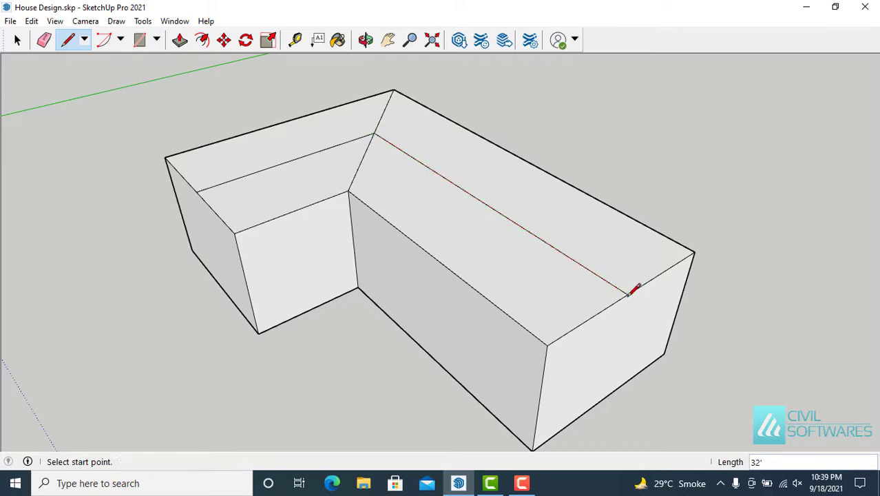
{"action": "key", "text": "space"}
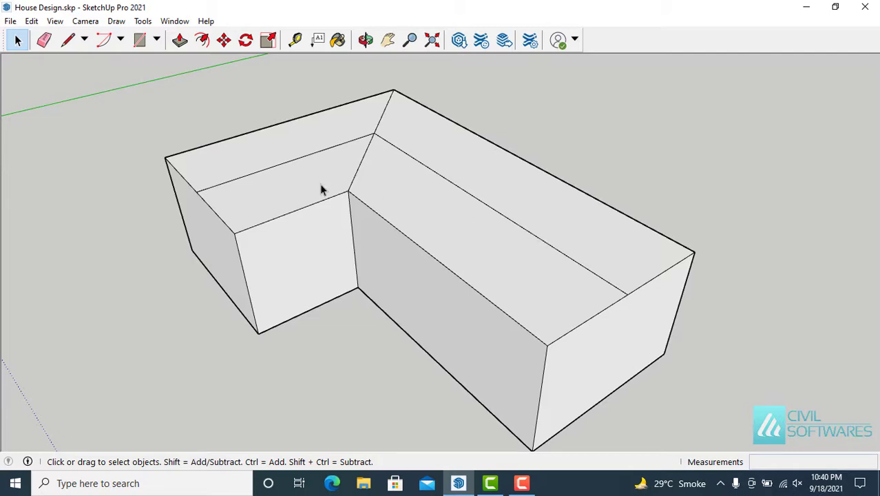
- Select both ridge lines and move them 5' straight up to form the gable roof
{"action": "left_click", "coordinate": [513, 221]}
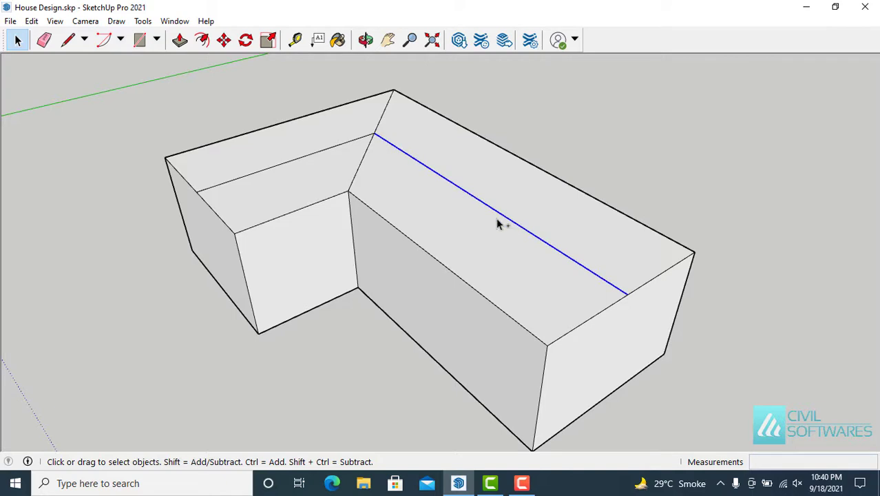
{"action": "left_click", "coordinate": [280, 166], "text": "ctrl"}
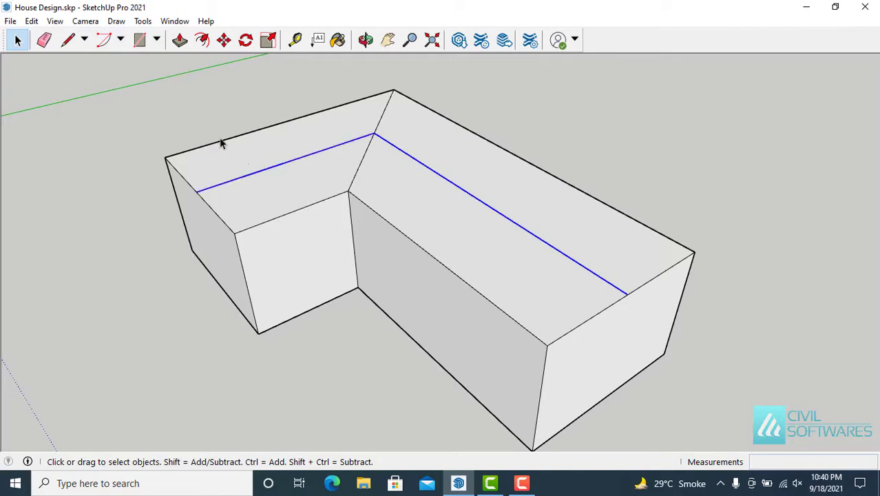
{"action": "left_click", "coordinate": [224, 41]}
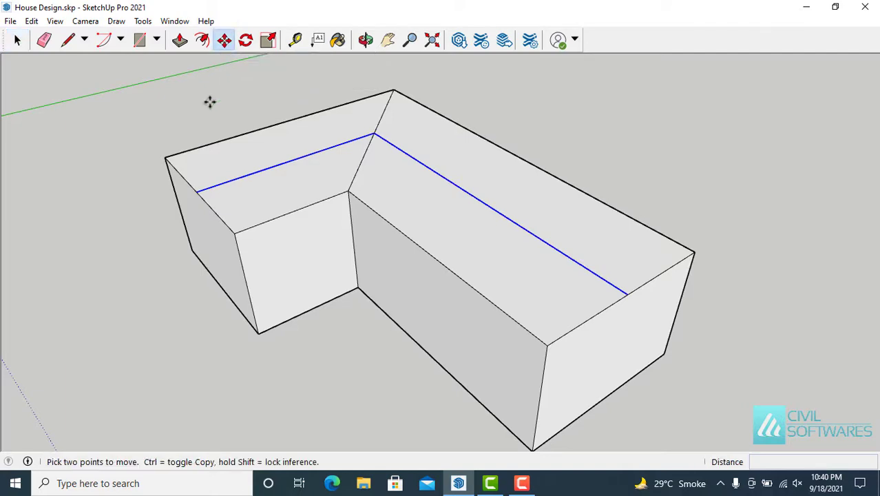
{"action": "left_click", "coordinate": [627, 295]}
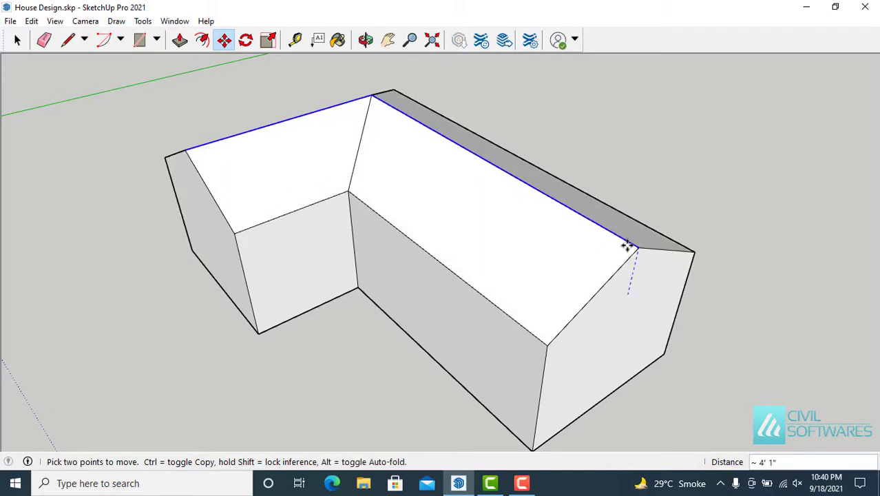
{"action": "type", "text": "5"}
{"action": "key", "text": "Return"}
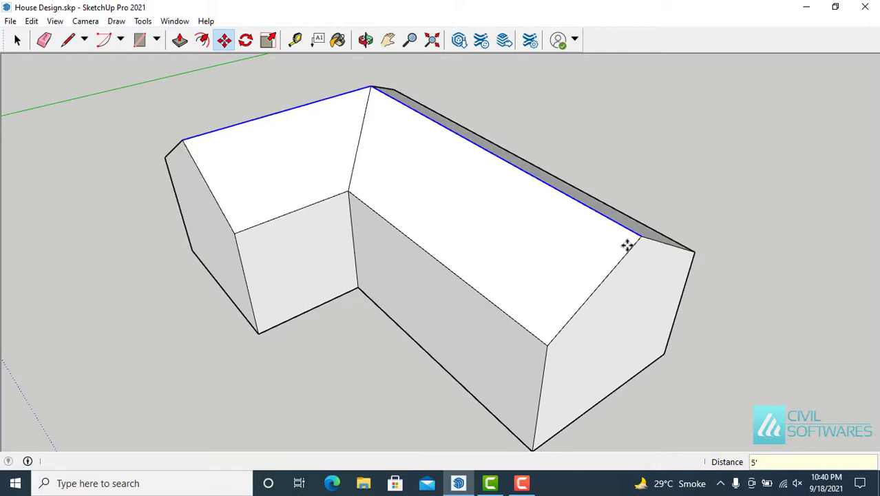
{"action": "key", "text": "space"}
{"action": "left_click", "coordinate": [316, 380]}
- Offset the outline of the house's L-shaped underside 6" inward
{"action": "middle_click_drag", "start_coordinate": [318, 378], "coordinate": [335, 336]}
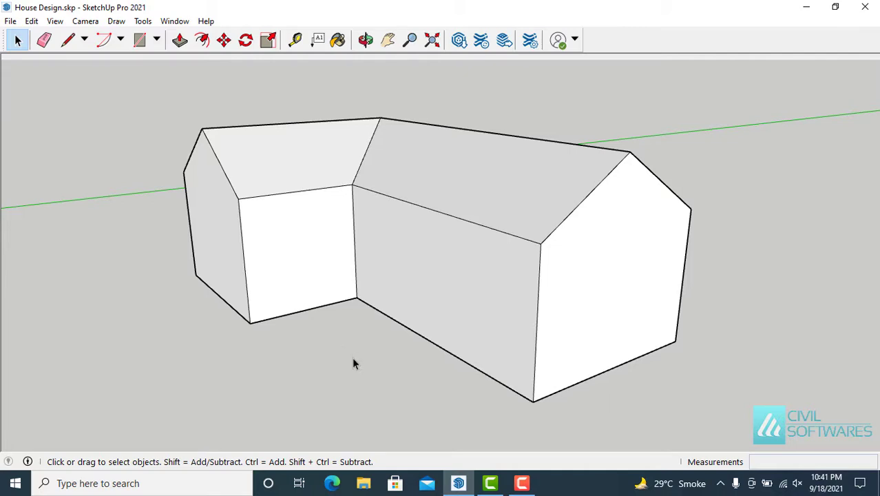
{"action": "middle_click_drag", "start_coordinate": [352, 358], "coordinate": [338, 157]}
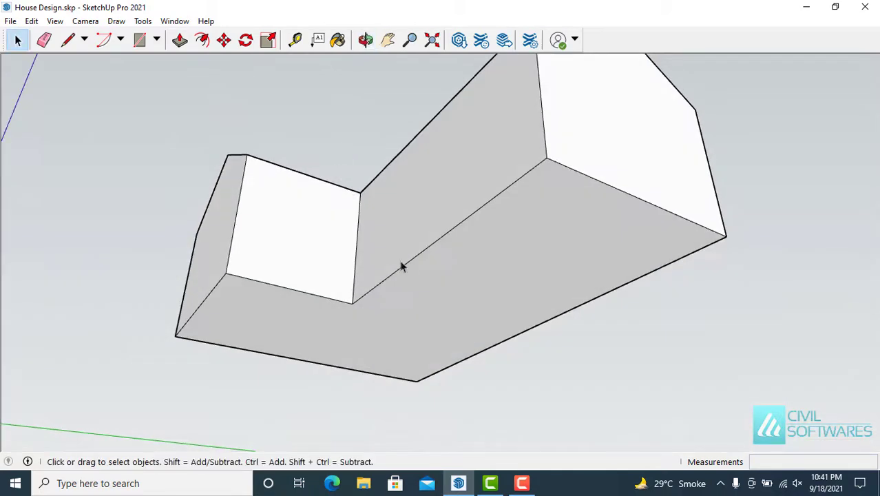
{"action": "middle_click_drag", "start_coordinate": [403, 266], "coordinate": [396, 238]}
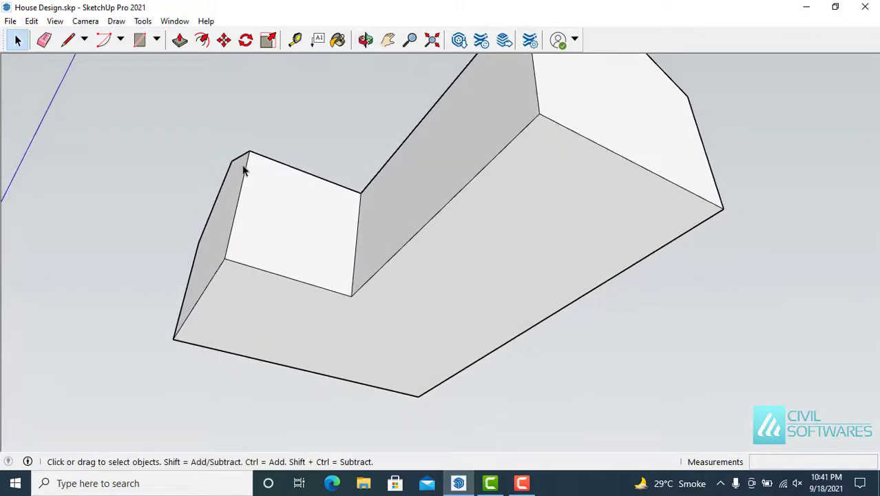
{"action": "left_click", "coordinate": [202, 39]}
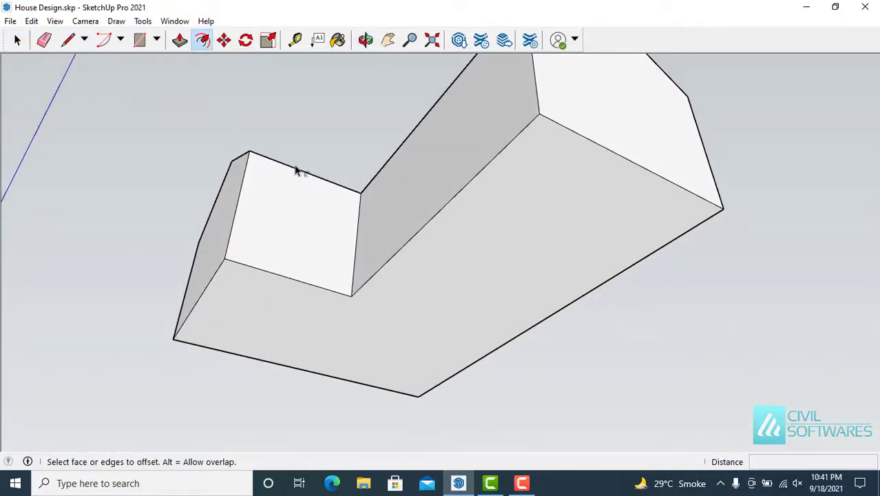
{"action": "left_click", "coordinate": [510, 219]}
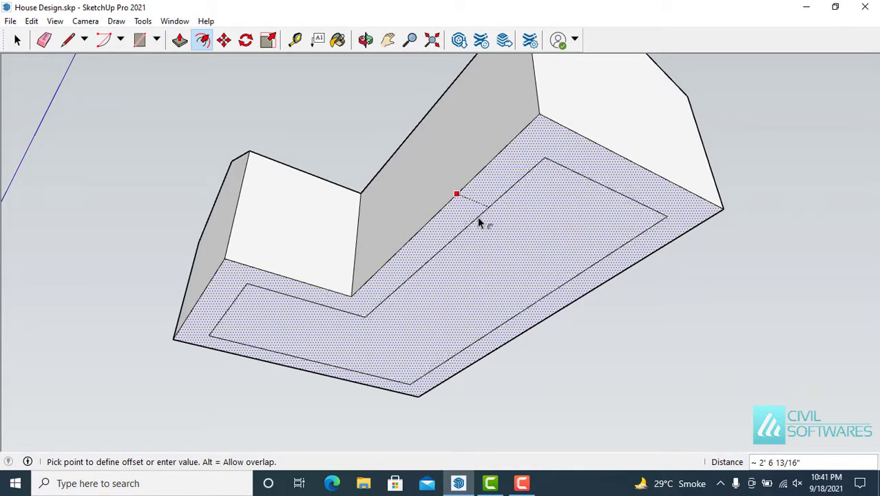
{"action": "type", "text": "5"}
{"action": "key", "text": "BackSpace"}
{"action": "type", "text": "6"}
{"action": "key", "text": "Return"}
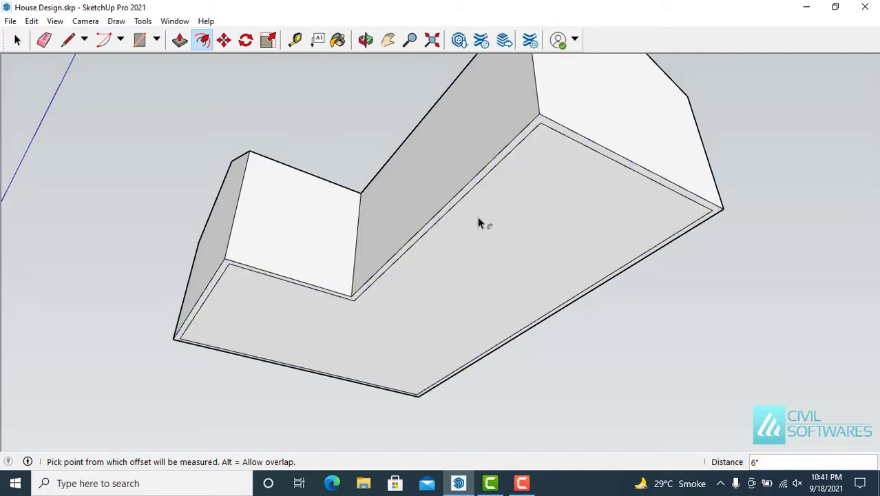
{"action": "key", "text": "space"}
- Push/Pull the narrow perimeter strip on the underside 11' up to the eaves, leaving a roof overhang
{"action": "scroll", "coordinate": [481, 138], "scroll_direction": "up", "scroll_amount": 3}
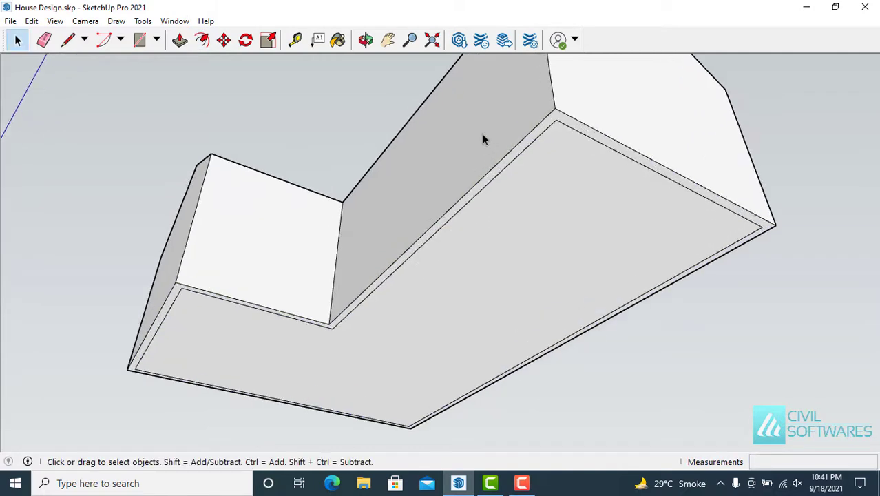
{"action": "left_click", "coordinate": [178, 41]}
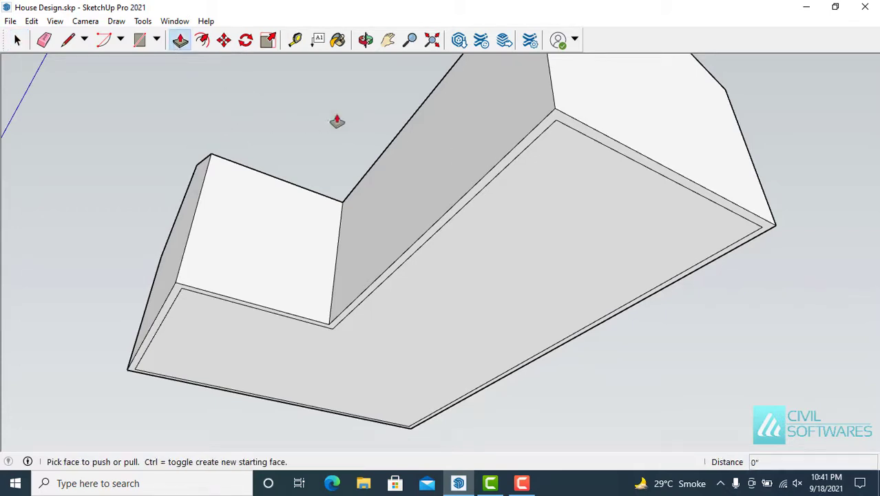
{"action": "left_click_drag", "start_coordinate": [482, 187], "coordinate": [420, 134]}
{"action": "key", "text": "o"}
{"action": "middle_click_drag", "start_coordinate": [419, 134], "coordinate": [401, 117]}
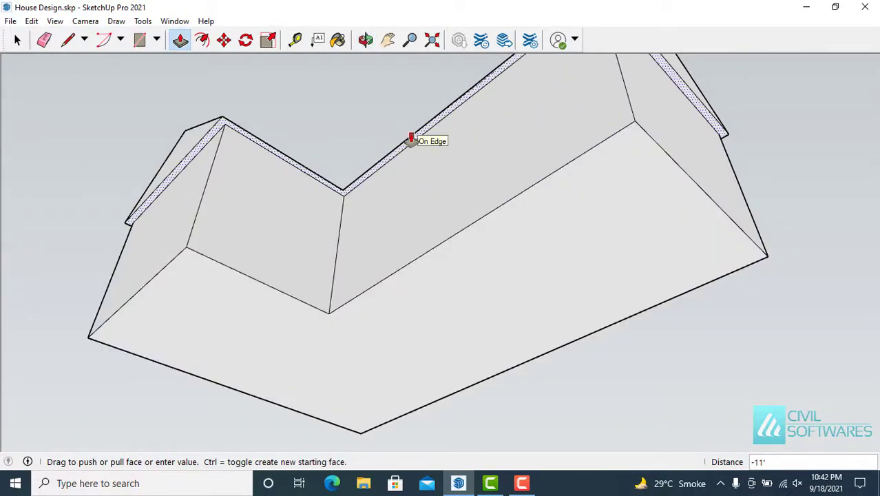
{"action": "left_click", "coordinate": [411, 138]}
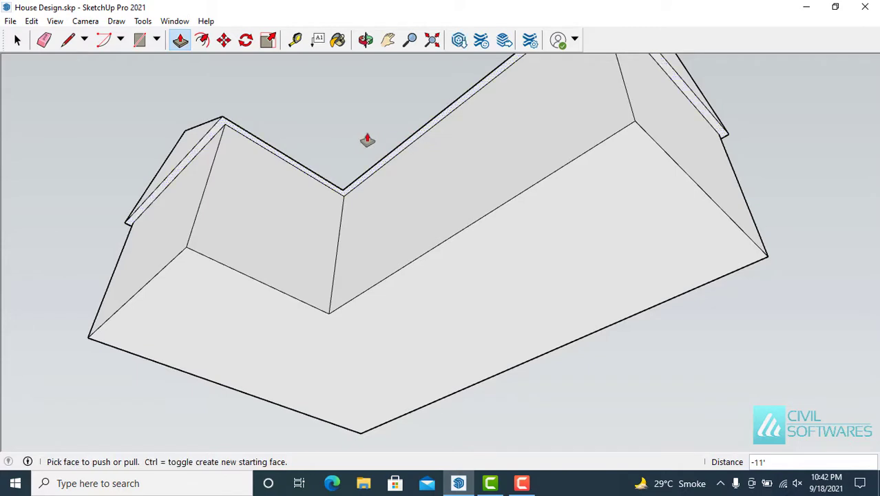
{"action": "key", "text": "space"}
- Place Tape Measure guides 5" inside both sloping edges of the long wing's gable face
{"action": "middle_click_drag", "start_coordinate": [368, 141], "coordinate": [432, 276]}
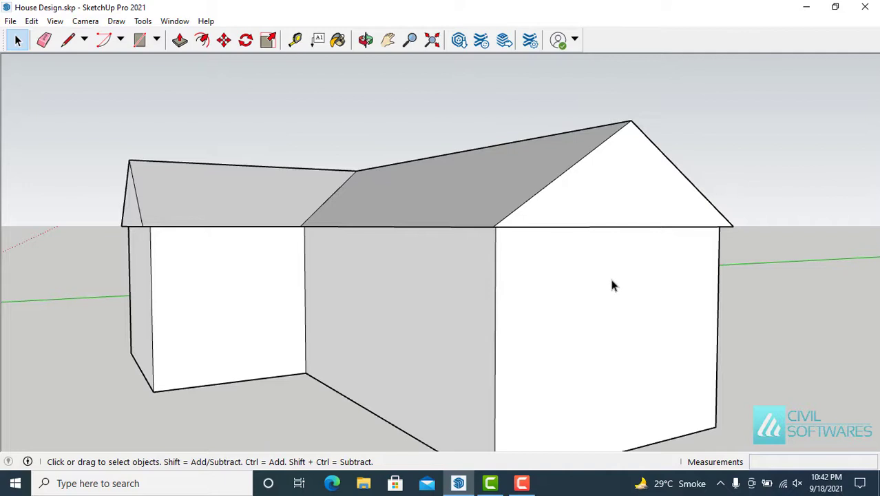
{"action": "middle_click_drag", "start_coordinate": [613, 285], "coordinate": [467, 356]}
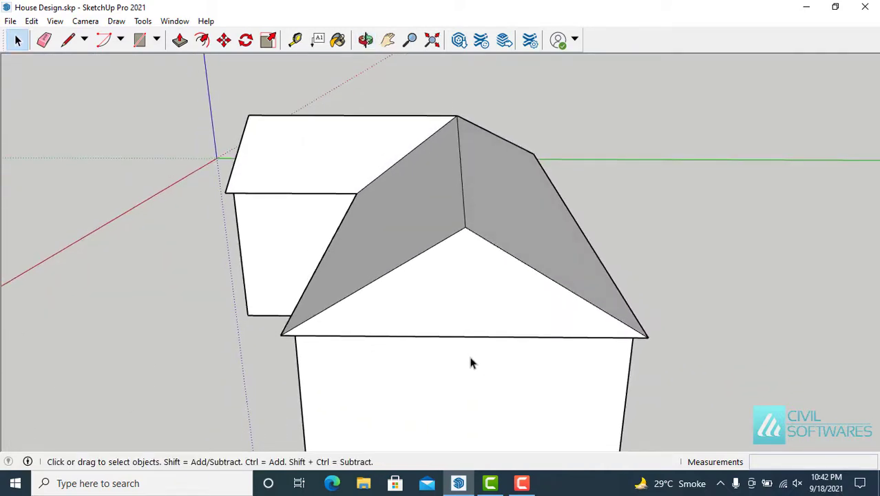
{"action": "left_click", "coordinate": [296, 40]}
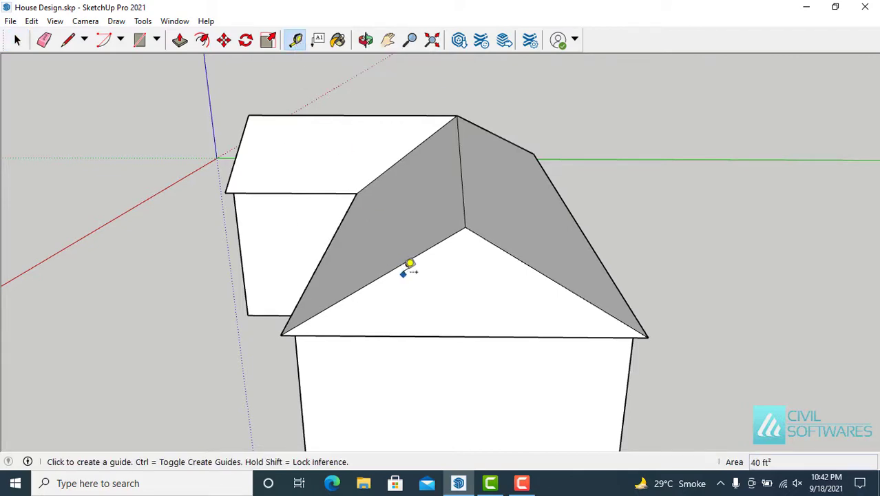
{"action": "left_click", "coordinate": [403, 264]}
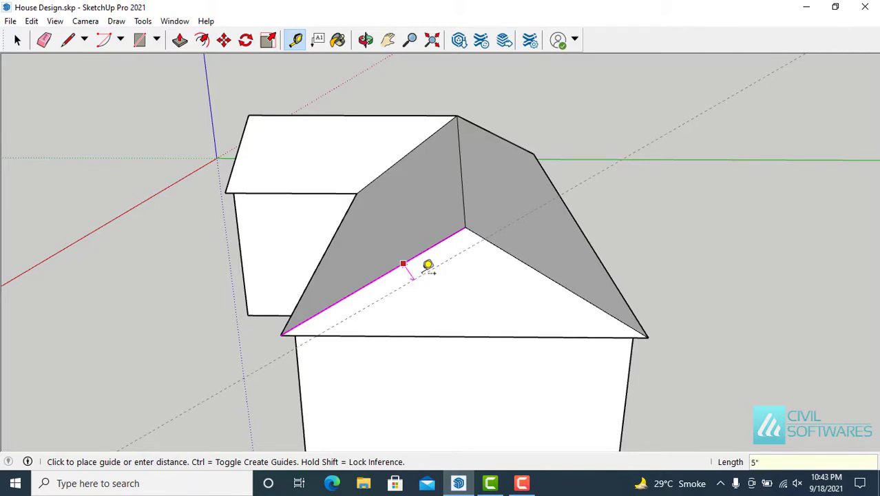
{"action": "left_click", "coordinate": [427, 266]}
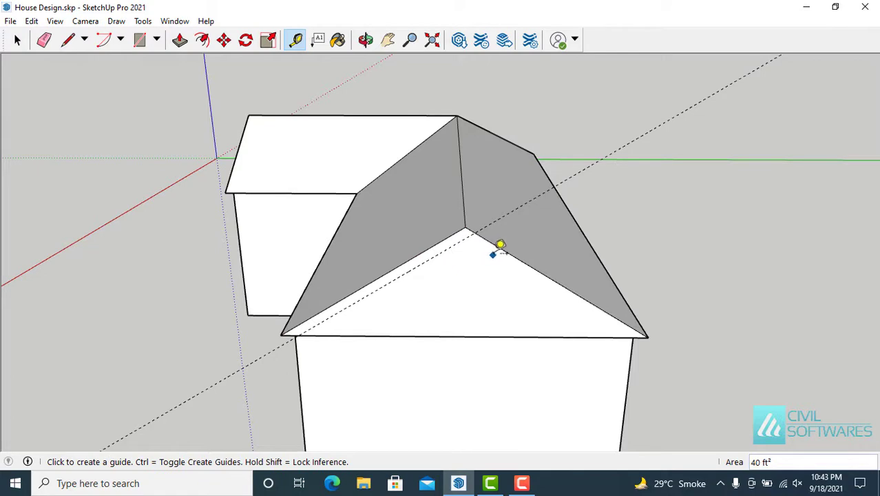
{"action": "left_click", "coordinate": [501, 246]}
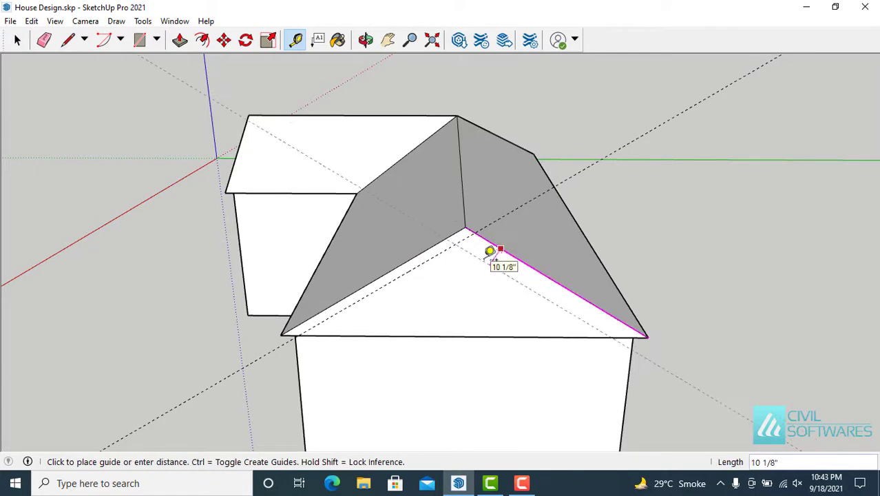
{"action": "key", "text": "Return"}
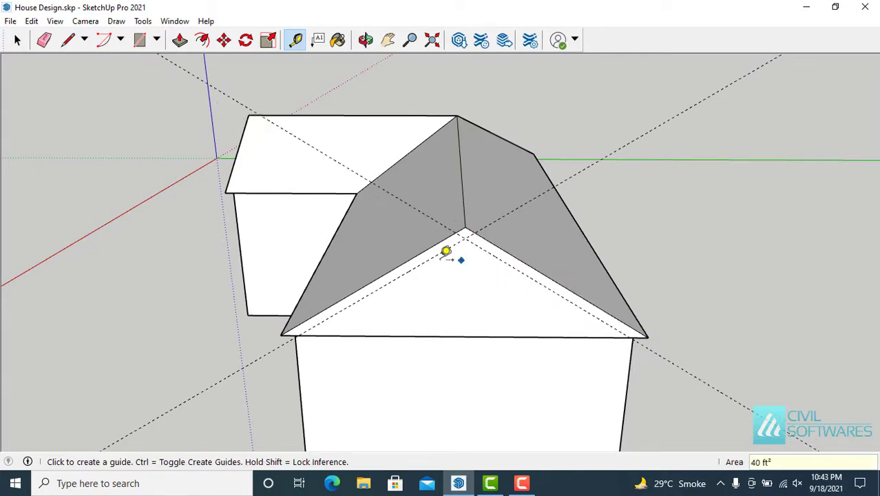
{"action": "key", "text": "space"}
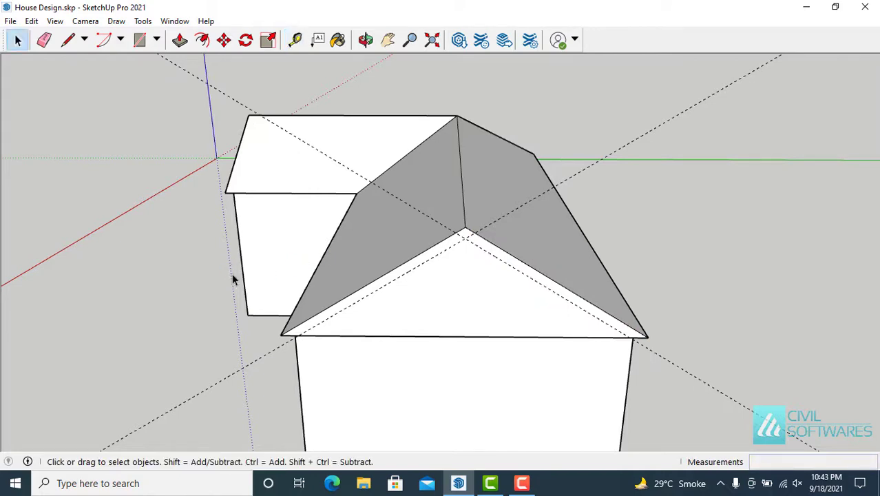
- Draw two lines along the long wing's gable guides, from the base edge to their intersection and down to the other end
{"action": "left_click", "coordinate": [76, 43]}
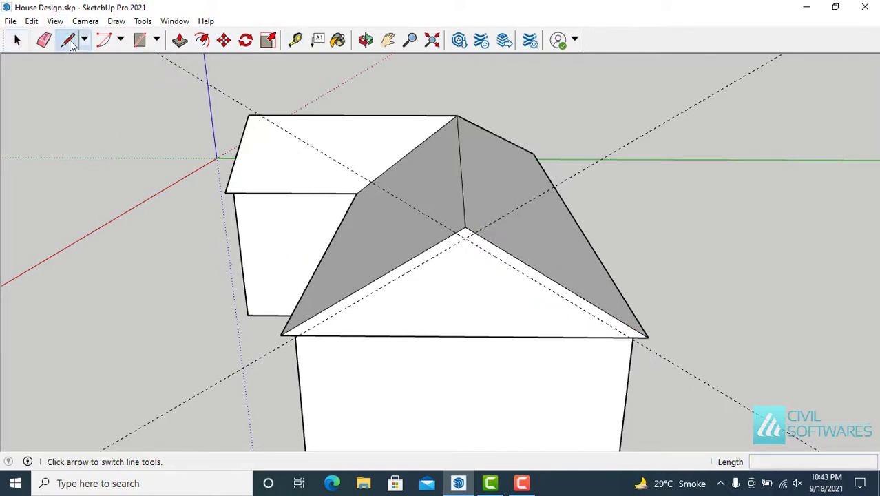
{"action": "left_click", "coordinate": [299, 334]}
{"action": "left_click", "coordinate": [466, 238]}
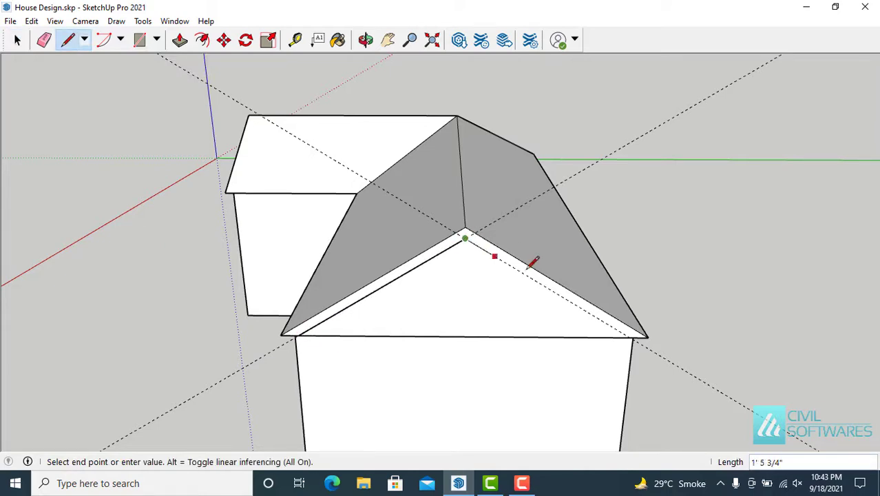
{"action": "left_click", "coordinate": [646, 336]}
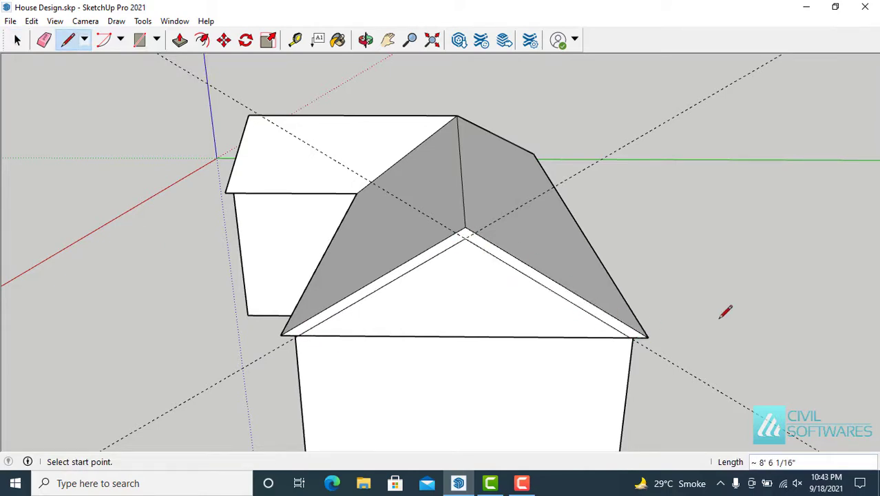
{"action": "key", "text": "space"}
- Place Tape Measure guides 5" inside both sloping edges of the short wing's gable face
{"action": "middle_click_drag", "start_coordinate": [114, 245], "coordinate": [165, 277]}
{"action": "middle_click_drag", "start_coordinate": [56, 278], "coordinate": [138, 276]}
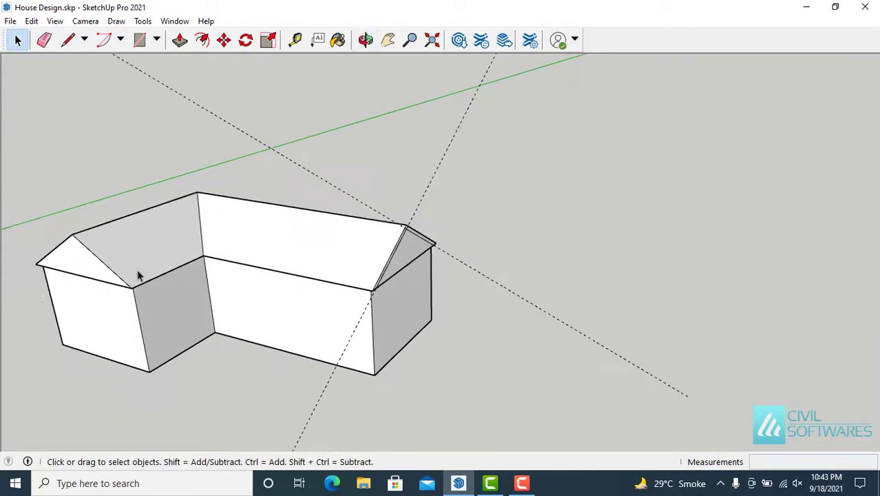
{"action": "scroll", "coordinate": [36, 289], "scroll_direction": "up", "scroll_amount": 5}
{"action": "middle_click_drag", "start_coordinate": [35, 285], "coordinate": [252, 295]}
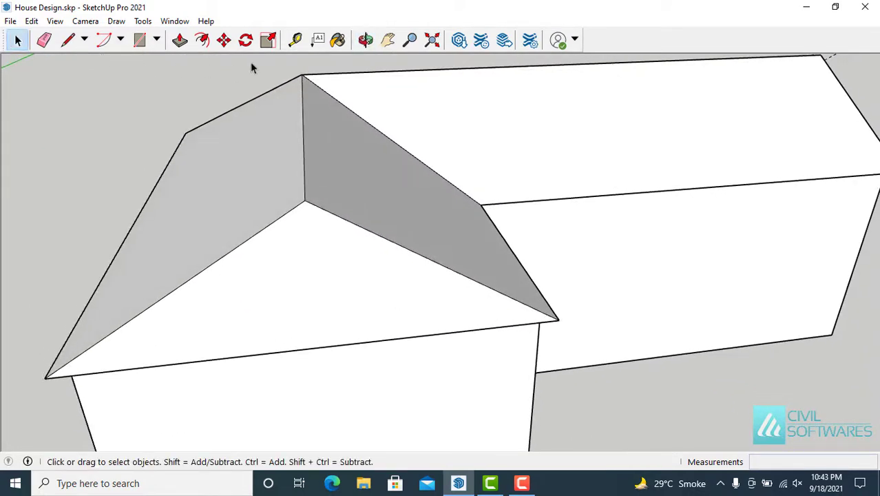
{"action": "left_click", "coordinate": [295, 39]}
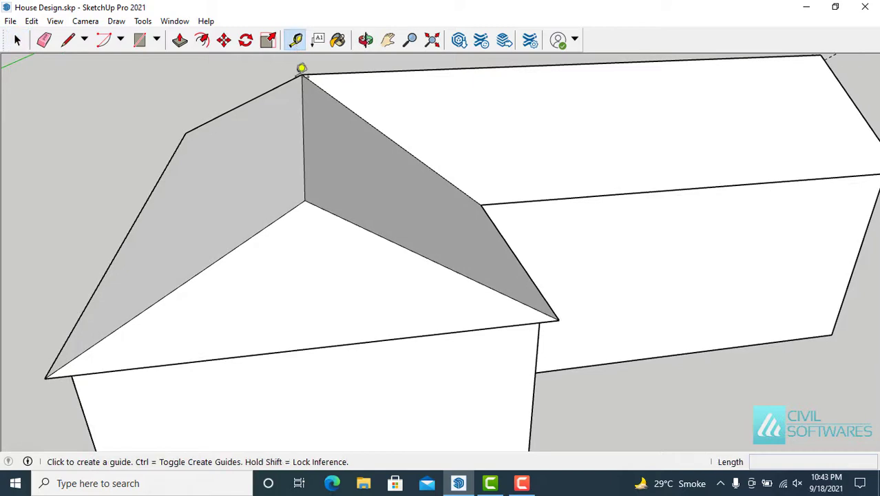
{"action": "left_click", "coordinate": [221, 257]}
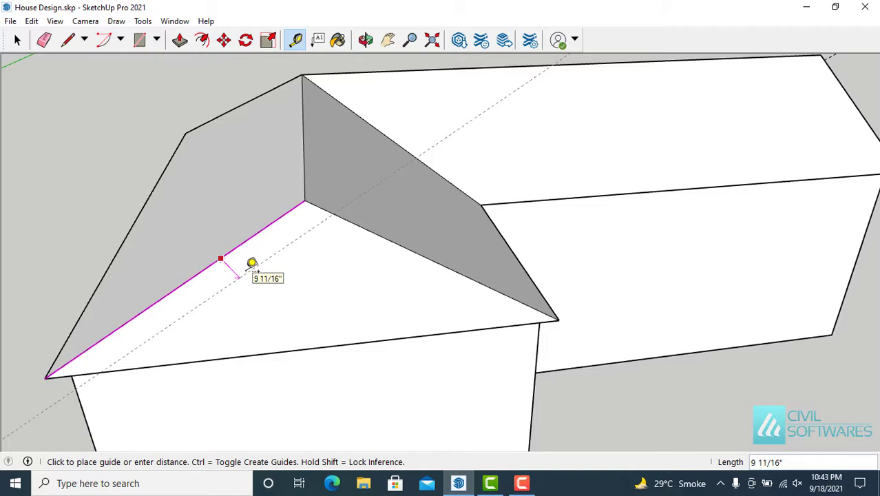
{"action": "key", "text": "Return"}
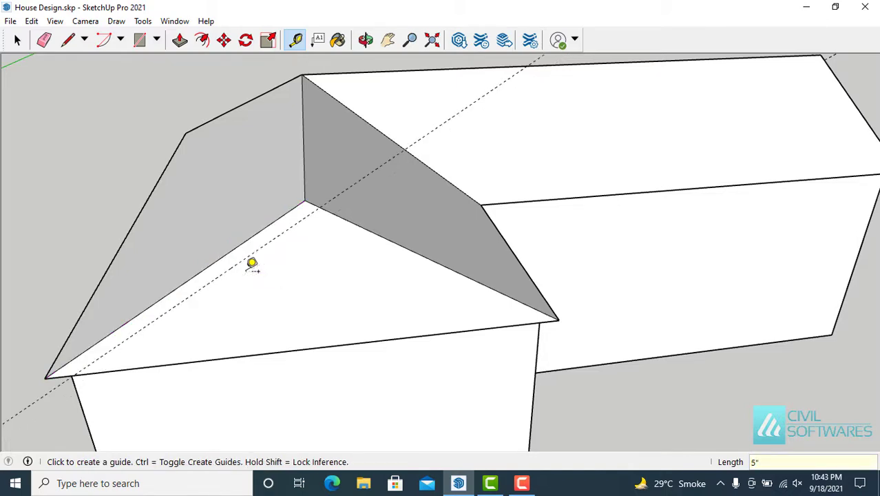
{"action": "left_click", "coordinate": [372, 235]}
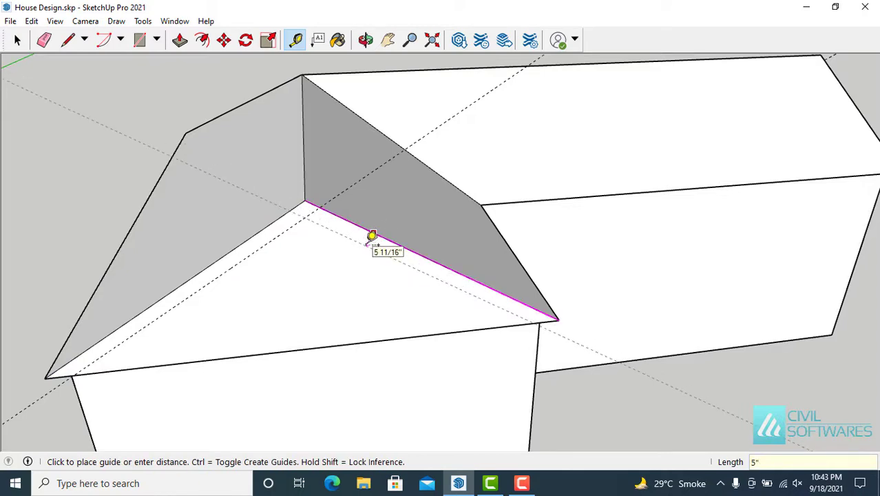
{"action": "left_click", "coordinate": [372, 236]}
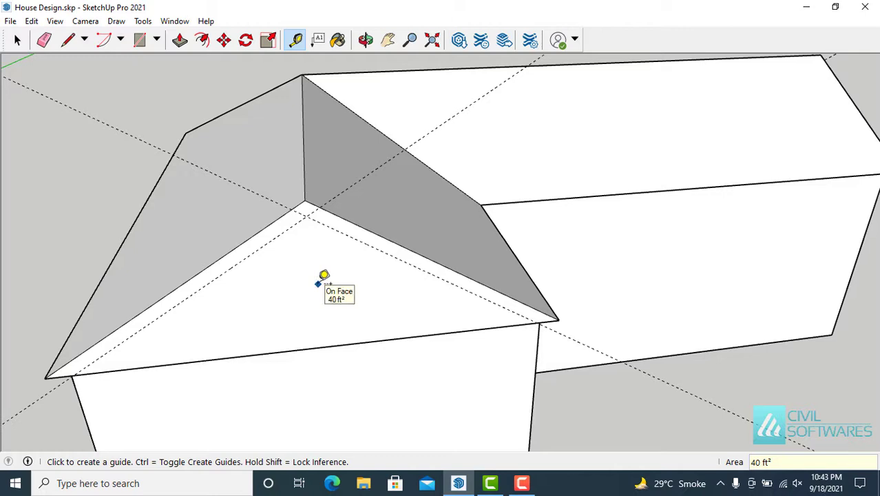
{"action": "key", "text": "space"}
- Draw two lines along the short wing's gable guides, meeting below the peak and ending on the gable's base edge
{"action": "left_click", "coordinate": [68, 40]}
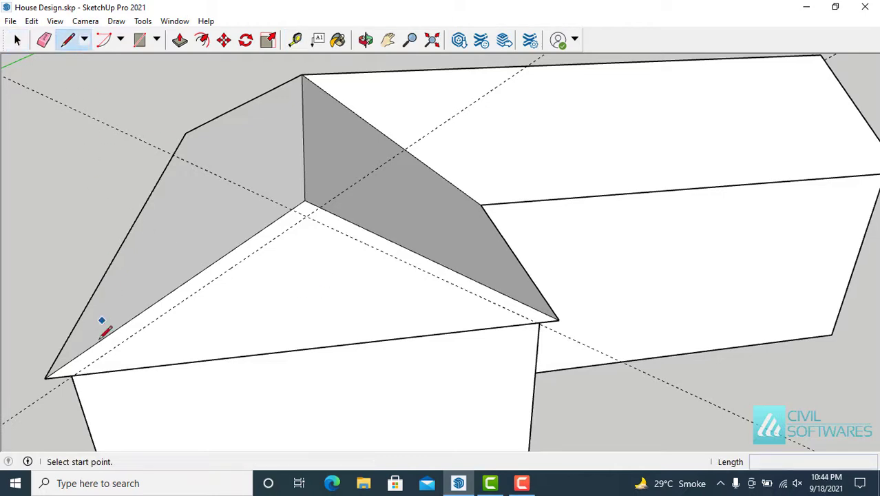
{"action": "left_click", "coordinate": [72, 374]}
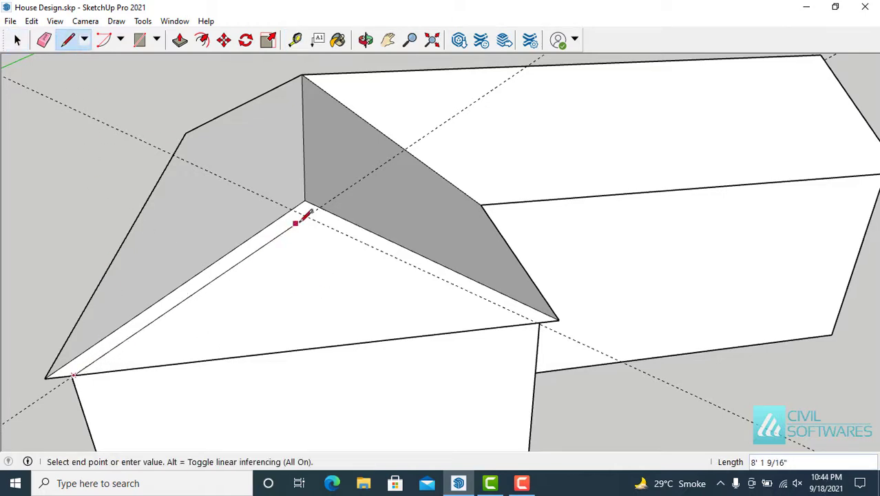
{"action": "left_click", "coordinate": [539, 321]}
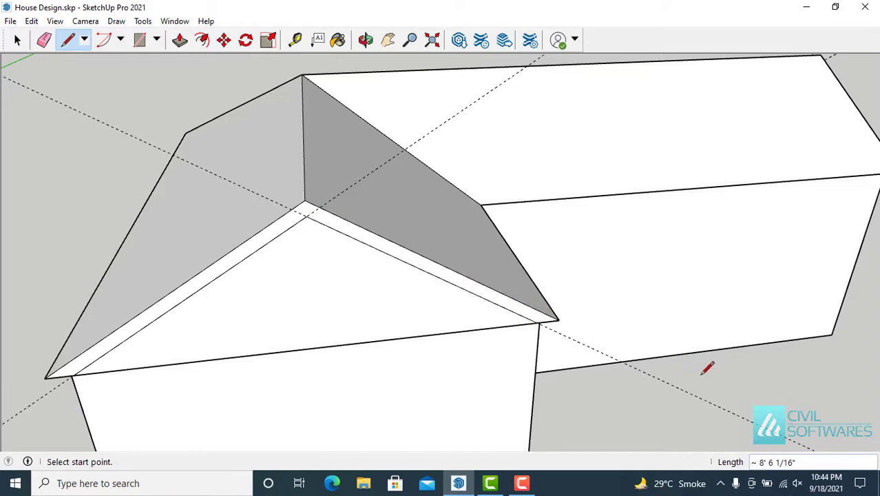
{"action": "key", "text": "space"}
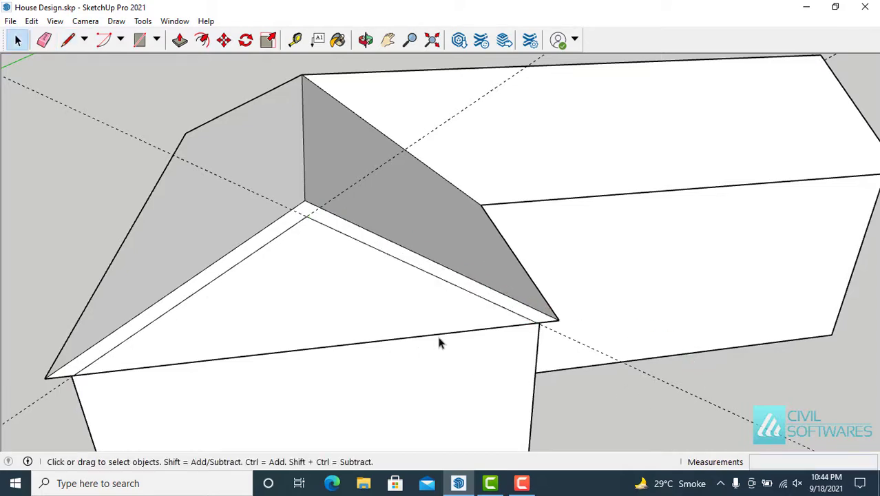
- Delete all guides from the model
{"action": "left_click", "coordinate": [31, 21]}
{"action": "left_click", "coordinate": [58, 140]}
{"action": "scroll", "coordinate": [131, 115], "scroll_direction": "down", "scroll_amount": 3}
{"action": "middle_click_drag", "start_coordinate": [135, 202], "coordinate": [131, 210]}
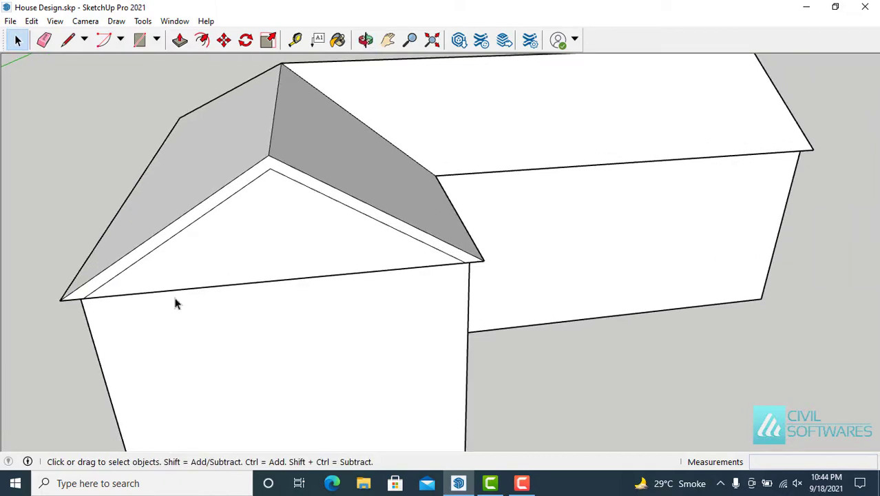
- Push the inner triangular face of the short wing's gable inward 6" with Push/Pull
{"action": "middle_click_drag", "start_coordinate": [175, 300], "coordinate": [365, 229]}
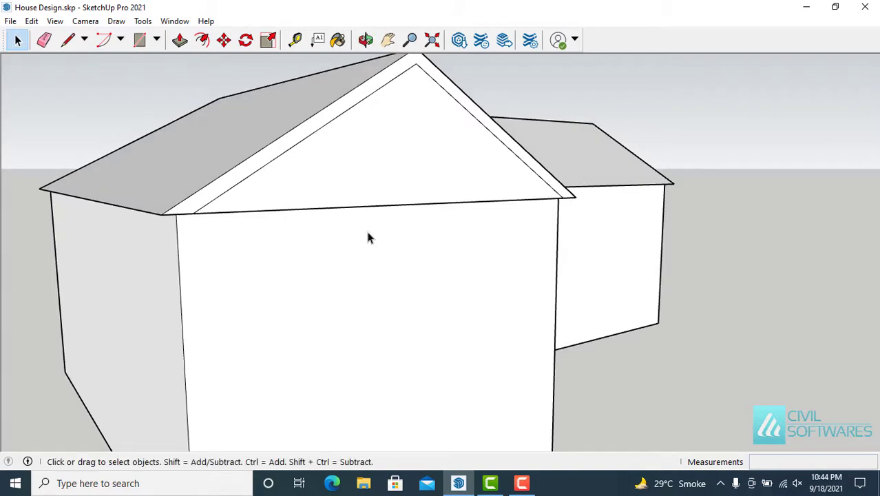
{"action": "left_click", "coordinate": [181, 41]}
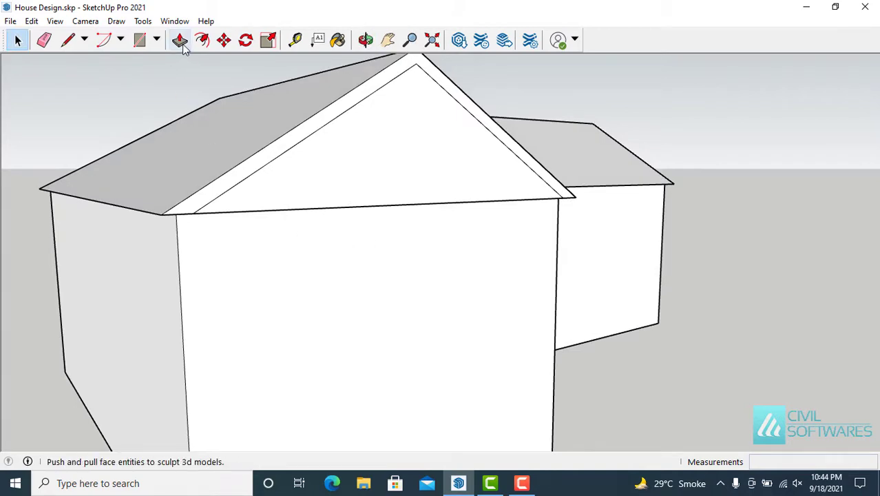
{"action": "left_click", "coordinate": [295, 203]}
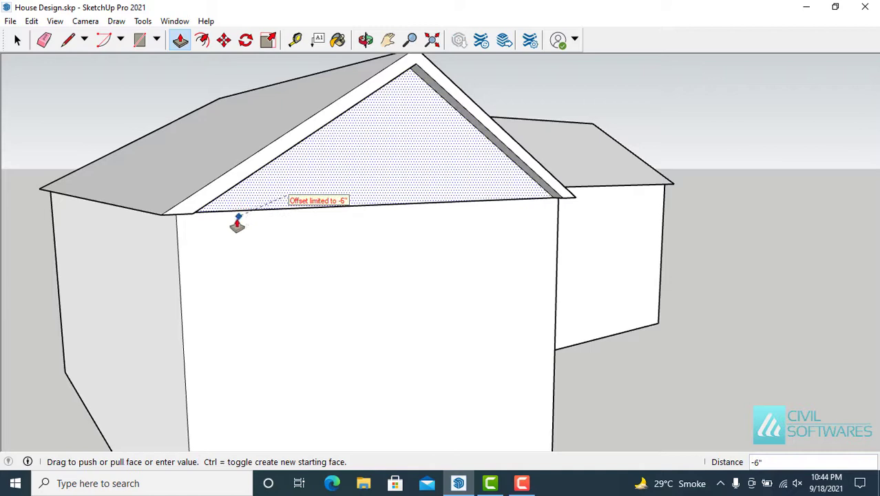
{"action": "left_click", "coordinate": [236, 226]}
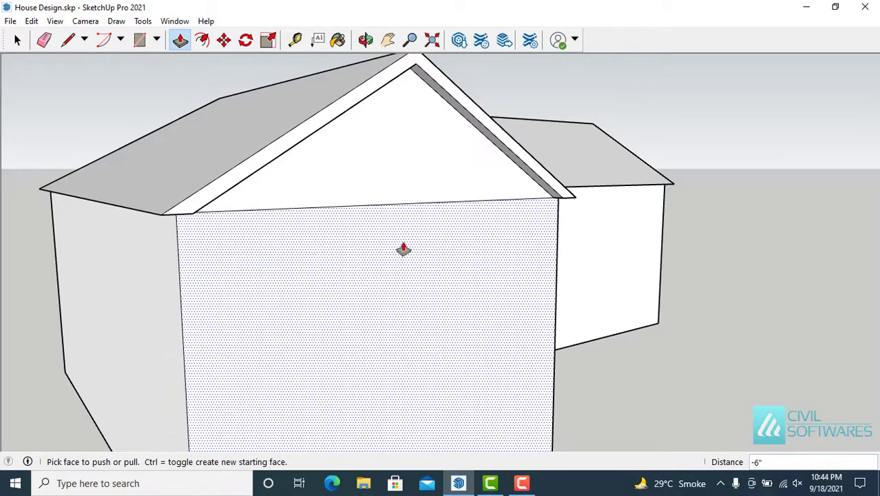
{"action": "key", "text": "space"}
- Push the inner triangular face of the long wing's gable inward 6", leaving the roof border projecting
{"action": "middle_click_drag", "start_coordinate": [783, 221], "coordinate": [411, 250]}
{"action": "scroll", "coordinate": [407, 242], "scroll_direction": "down", "scroll_amount": 2}
{"action": "scroll", "coordinate": [407, 242], "scroll_direction": "down", "scroll_amount": 2}
{"action": "mouse_move", "coordinate": [749, 238]}
{"action": "middle_mouse_down"}
{"action": "mouse_move", "coordinate": [709, 222]}
{"action": "mouse_move", "coordinate": [684, 161]}
{"action": "mouse_move", "coordinate": [760, 231]}
{"action": "middle_mouse_up"}
{"action": "scroll", "coordinate": [701, 196], "scroll_direction": "up", "scroll_amount": 4}
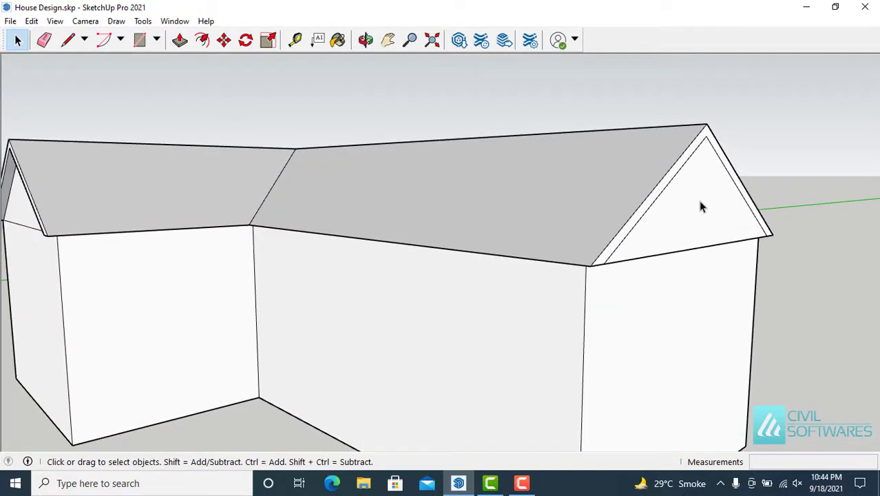
{"action": "left_click", "coordinate": [179, 40]}
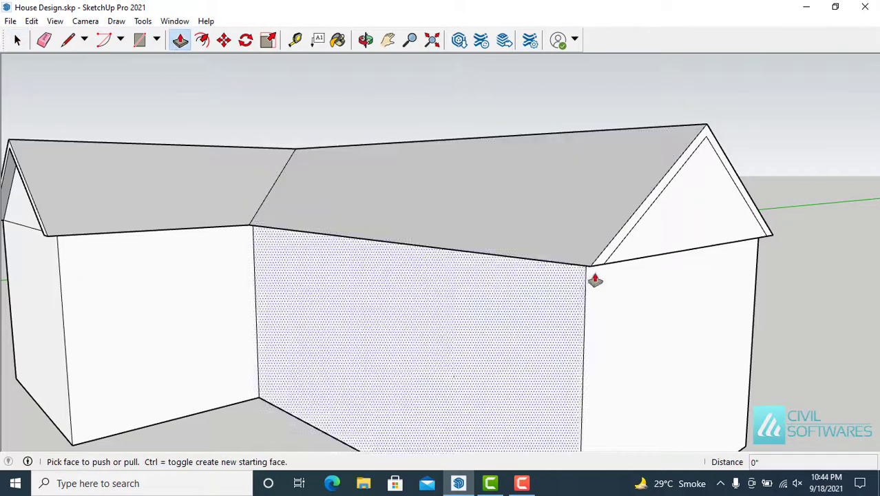
{"action": "left_click", "coordinate": [656, 246]}
{"action": "left_click", "coordinate": [634, 263]}
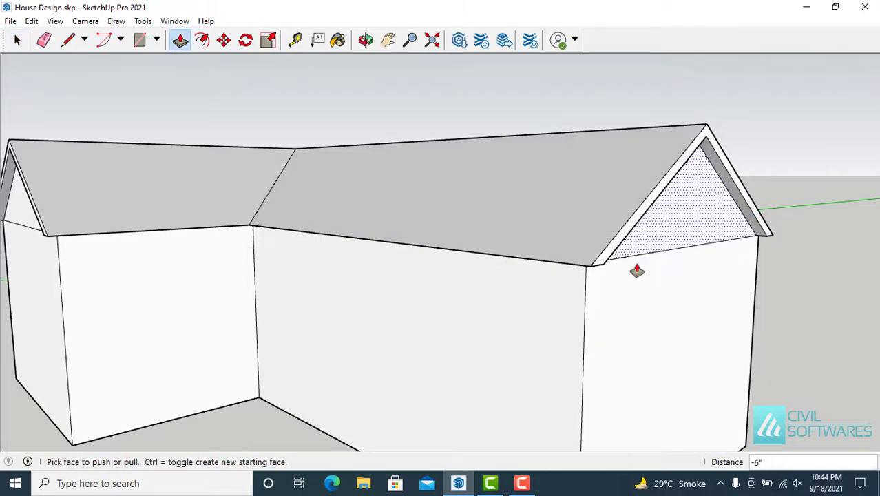
{"action": "key", "text": "space"}
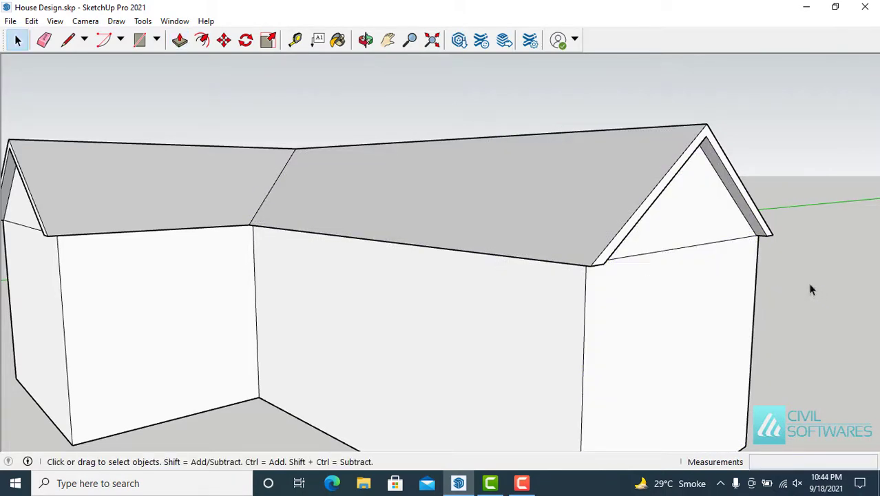
- Erase the horizontal edges separating the recessed gable faces from the walls below on both wings
{"action": "left_click", "coordinate": [43, 40]}
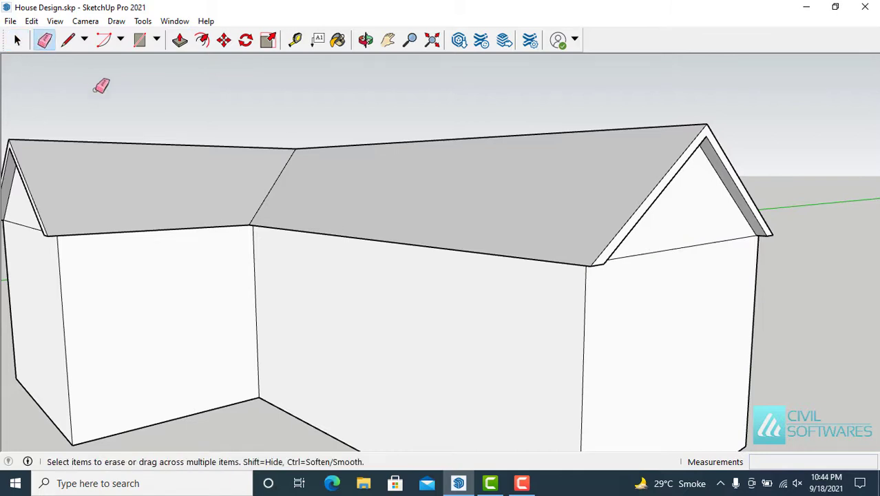
{"action": "mouse_move", "coordinate": [678, 248]}
{"action": "middle_mouse_down"}
{"action": "mouse_move", "coordinate": [696, 240]}
{"action": "mouse_move", "coordinate": [129, 260]}
{"action": "mouse_move", "coordinate": [217, 266]}
{"action": "mouse_move", "coordinate": [145, 243]}
{"action": "middle_mouse_up"}
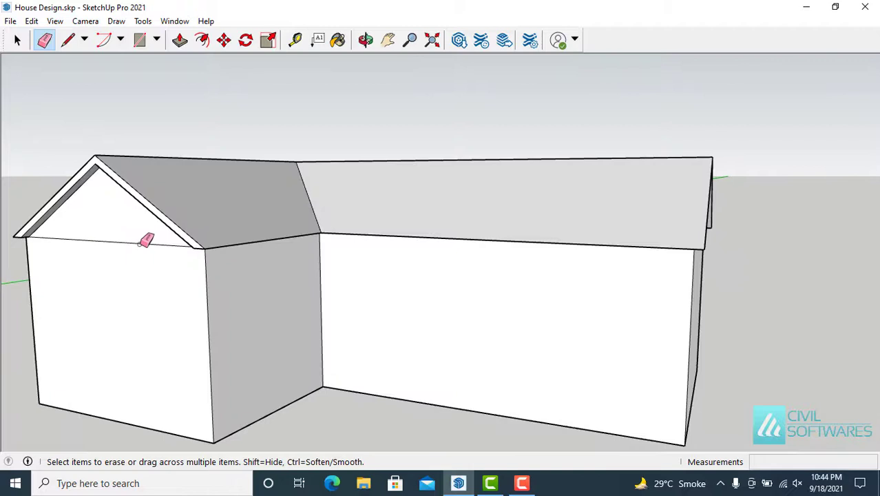
{"action": "left_click", "coordinate": [144, 243]}
{"action": "key", "text": "space"}
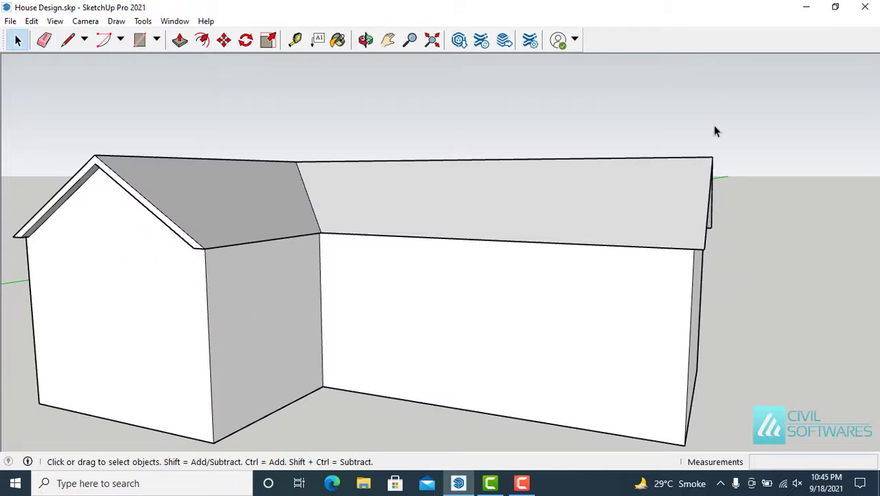
- Place Tape Measure guides 2' in from the gable edge and 2' from the ridge on the long wing's outer roof slope
{"action": "middle_click_drag", "start_coordinate": [715, 131], "coordinate": [314, 217]}
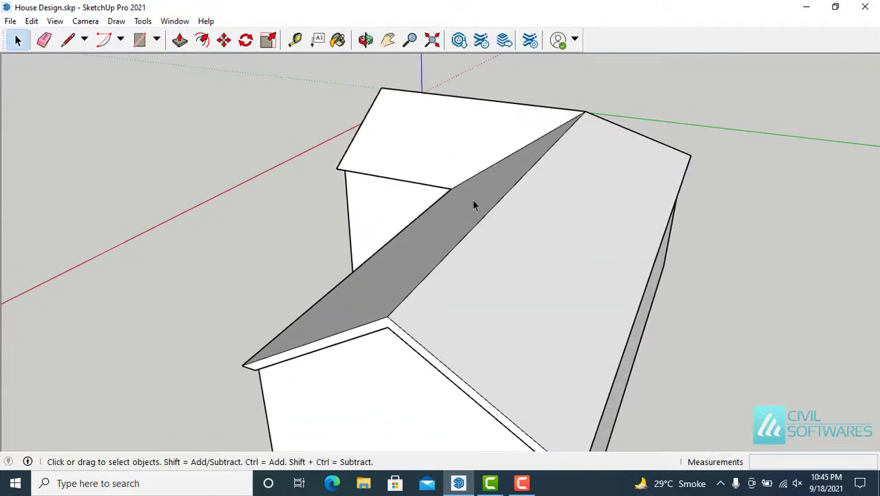
{"action": "middle_click_drag", "start_coordinate": [474, 200], "coordinate": [470, 193]}
{"action": "middle_click_drag", "start_coordinate": [505, 318], "coordinate": [392, 328]}
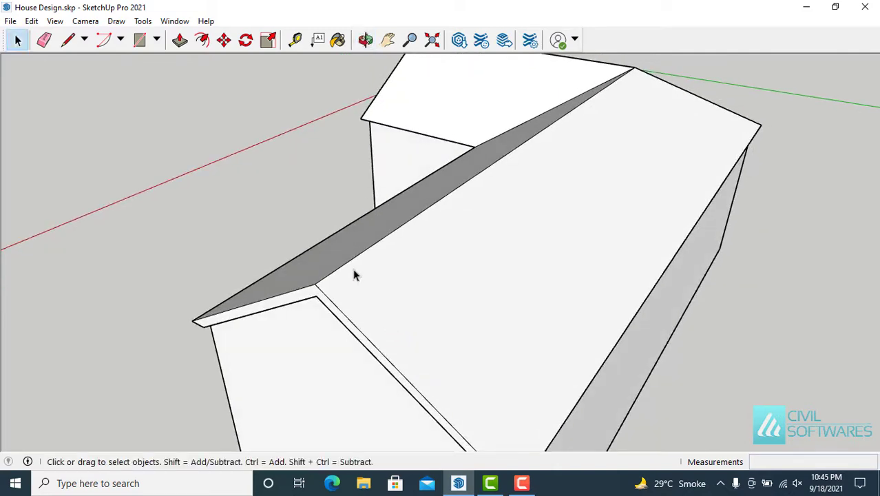
{"action": "left_click", "coordinate": [295, 40]}
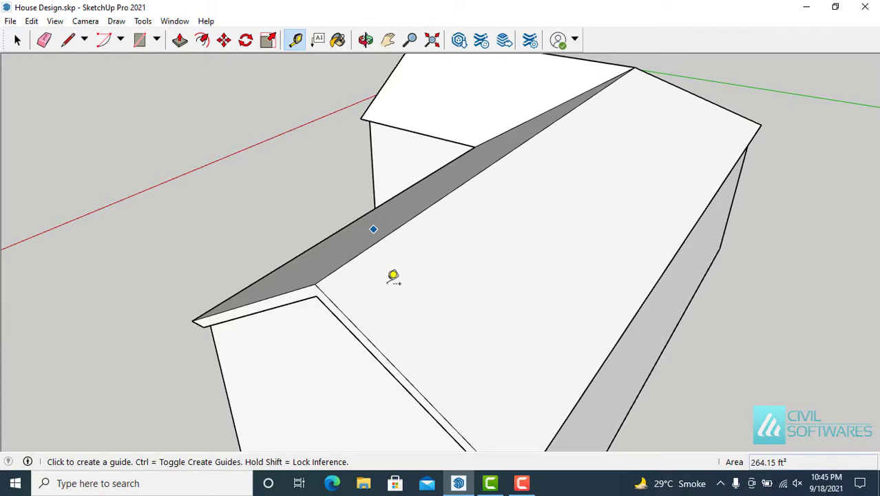
{"action": "left_click", "coordinate": [381, 352]}
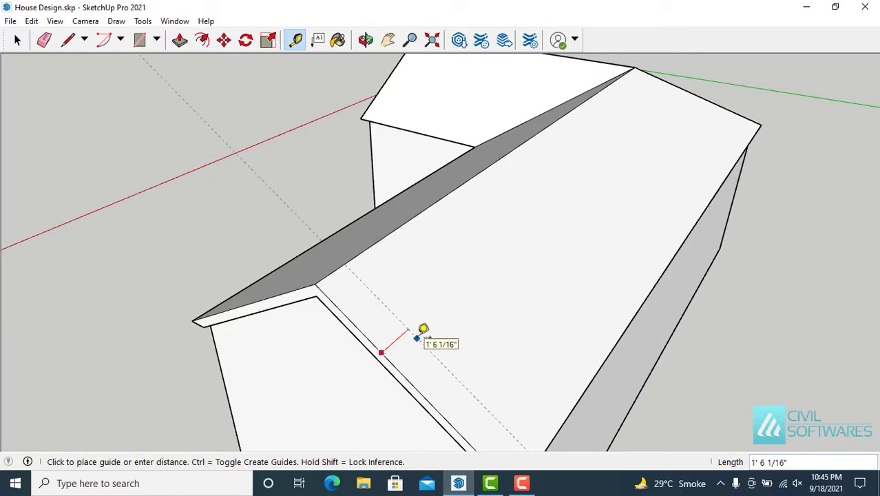
{"action": "key", "text": "Return"}
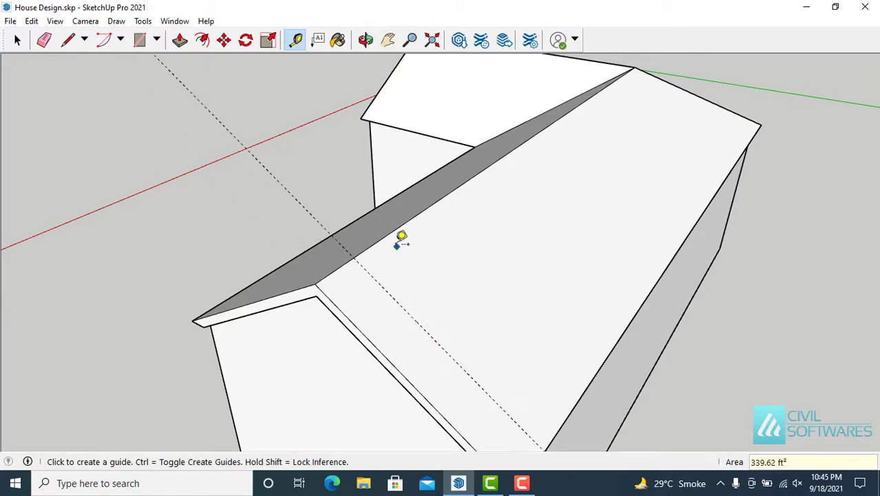
{"action": "left_click", "coordinate": [385, 236]}
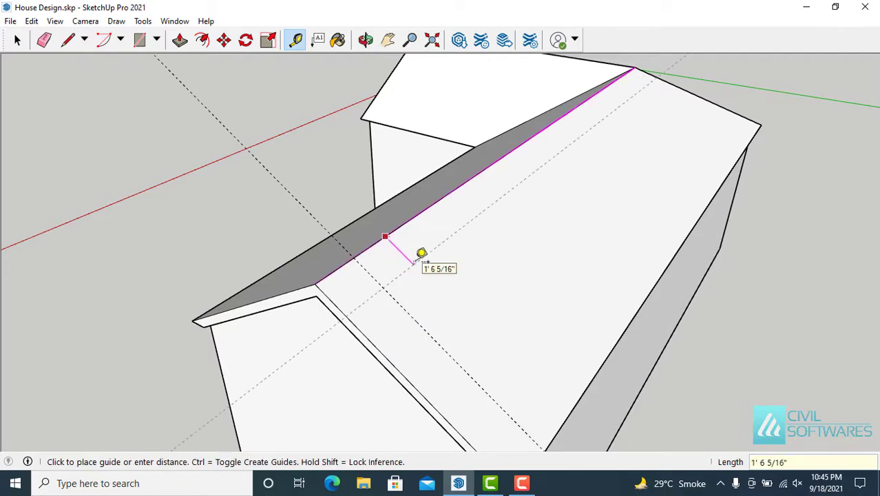
{"action": "type", "text": "2"}
{"action": "key", "text": "Return"}
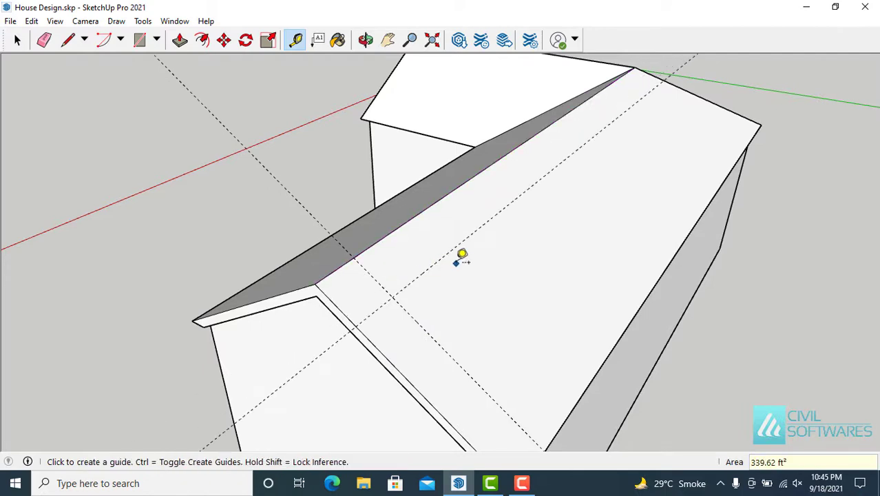
{"action": "key", "text": "space"}
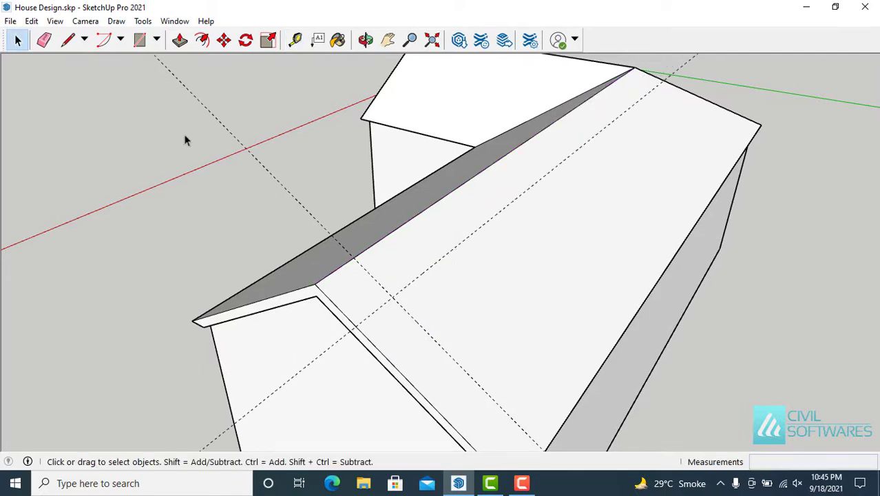
- Draw an upright triangle from the guide intersection down the slope guide, with a vertical edge about 1' 7" and a level top about 2' 6 1/2"
{"action": "left_click", "coordinate": [68, 40]}
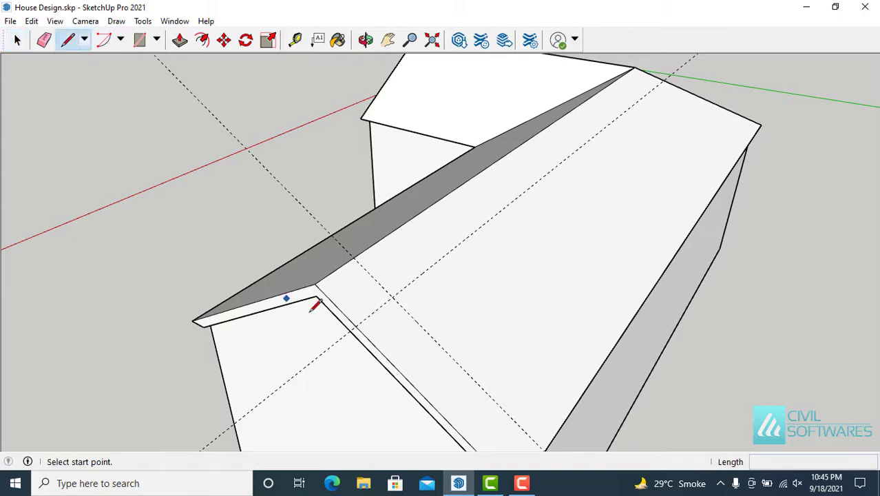
{"action": "left_click", "coordinate": [392, 297]}
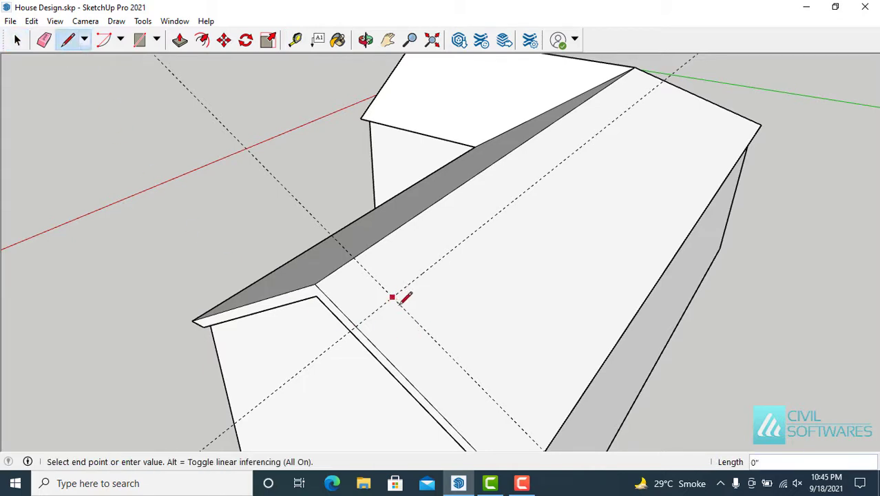
{"action": "left_click", "coordinate": [451, 358]}
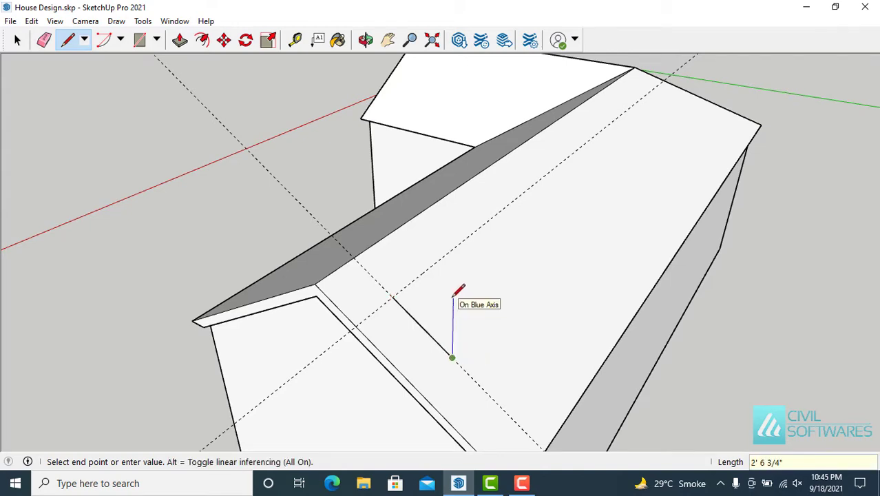
{"action": "middle_click_drag", "start_coordinate": [454, 297], "coordinate": [471, 276]}
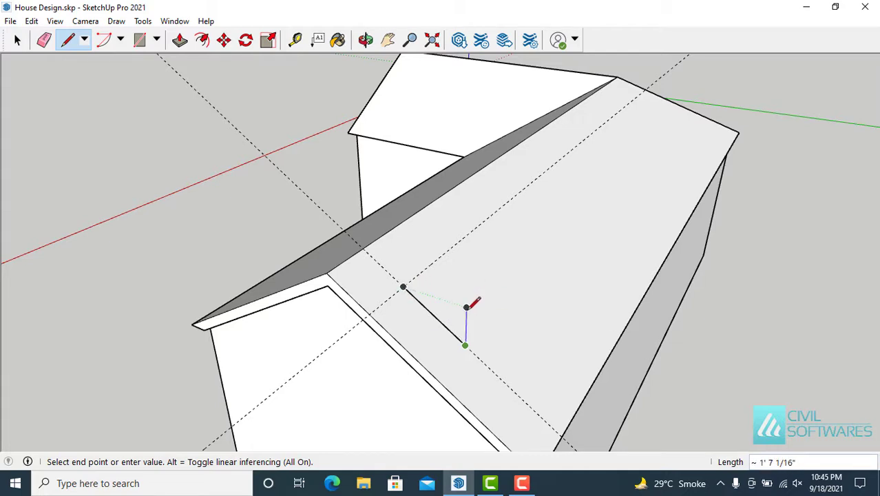
{"action": "left_click", "coordinate": [466, 307]}
{"action": "left_click", "coordinate": [404, 286]}
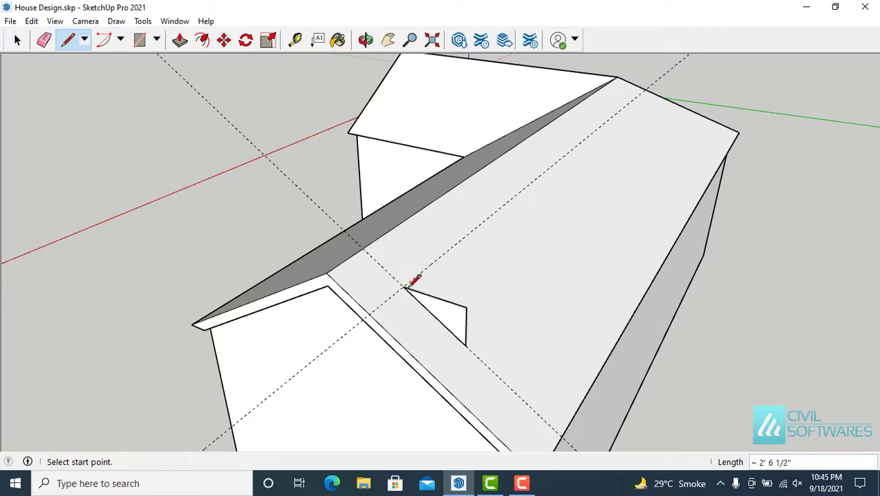
{"action": "key", "text": "space"}
- Push/Pull the upright triangle 2' 6" along the roof slope, away from the gable end, to form the chimney block
{"action": "mouse_move", "coordinate": [736, 348]}
{"action": "middle_mouse_down"}
{"action": "mouse_move", "coordinate": [638, 367]}
{"action": "mouse_move", "coordinate": [418, 365]}
{"action": "middle_mouse_up"}
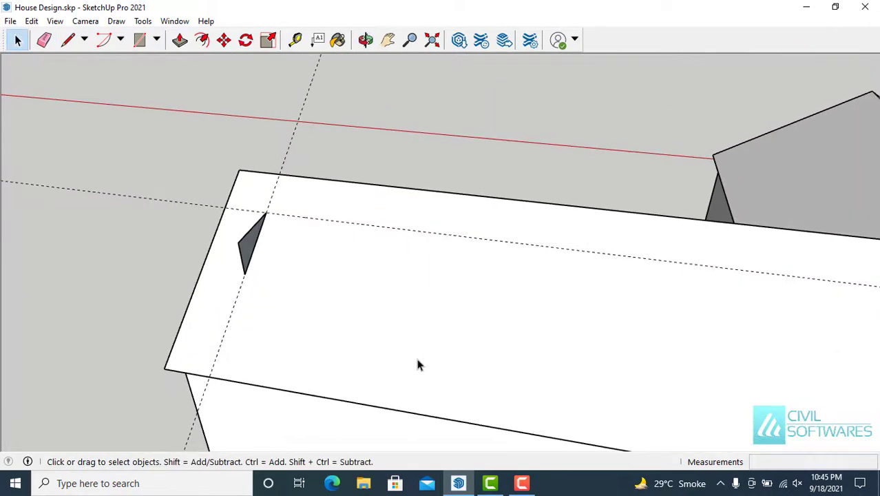
{"action": "left_click", "coordinate": [178, 40]}
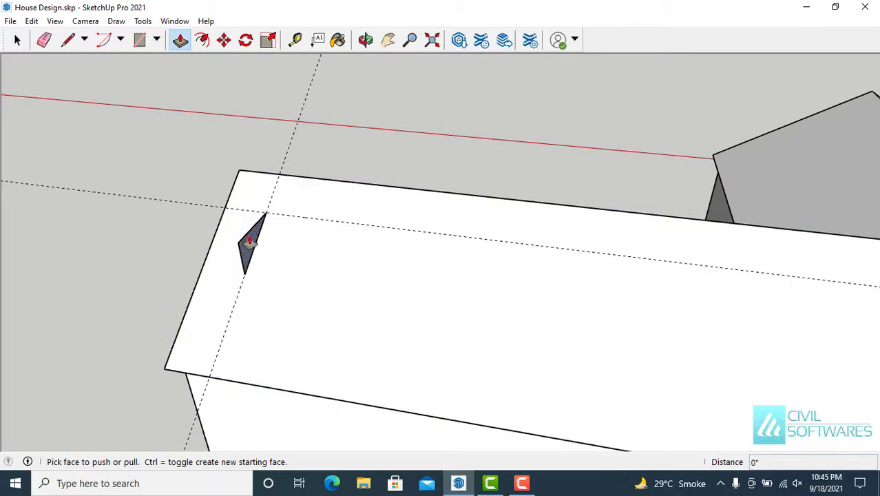
{"action": "left_click_drag", "start_coordinate": [248, 239], "coordinate": [349, 274]}
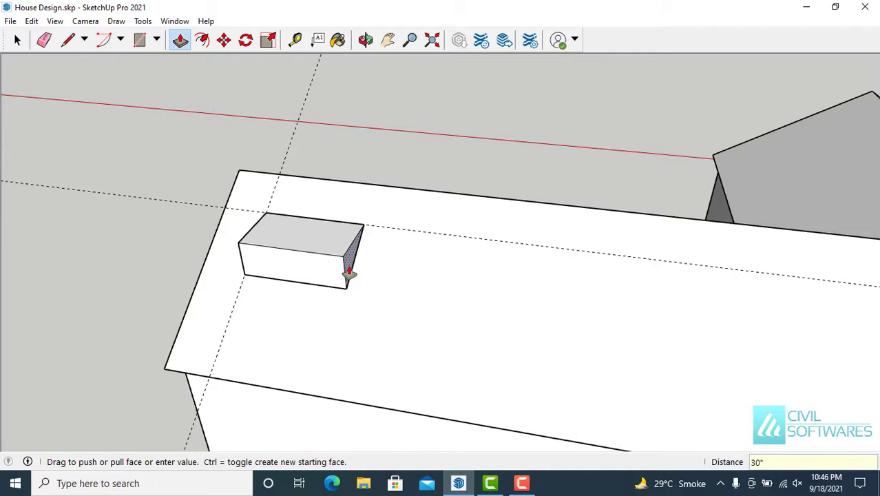
{"action": "key", "text": "Escape"}
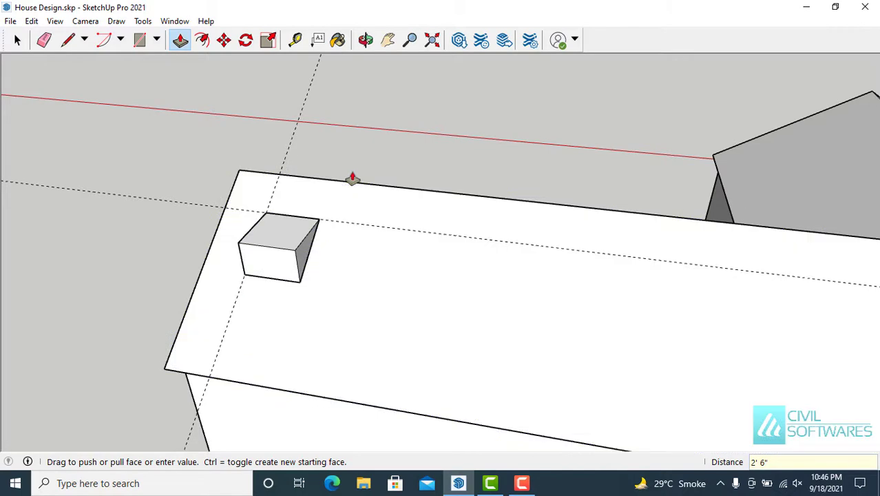
{"action": "key", "text": "space"}
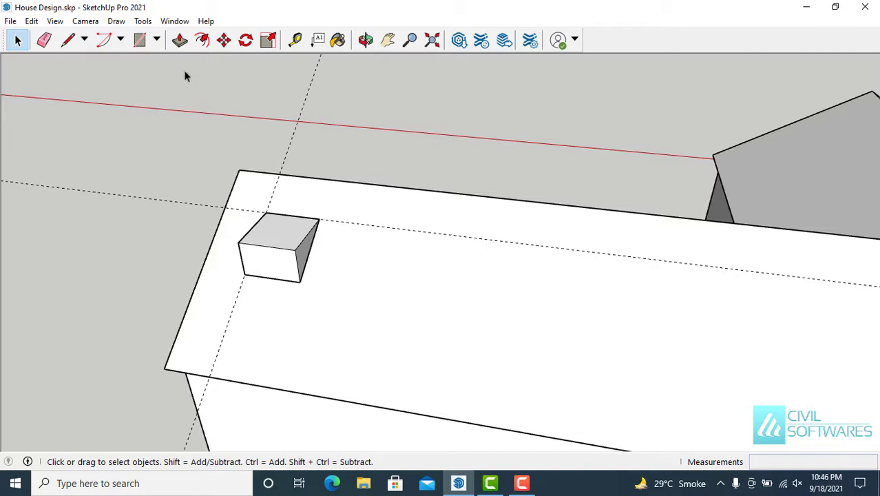
- Raise the chimney block's top face 2' with Push/Pull and delete all guides from the model
{"action": "left_click", "coordinate": [180, 41]}
{"action": "left_click", "coordinate": [280, 227]}
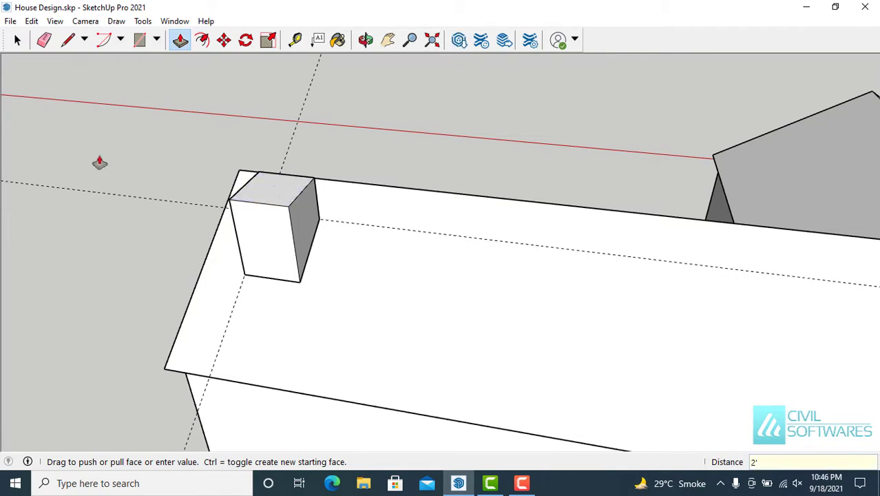
{"action": "key", "text": "space"}
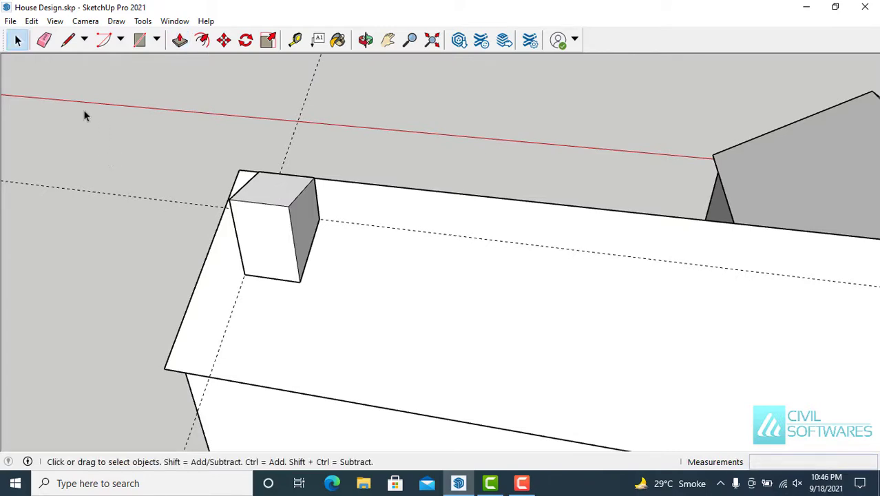
{"action": "left_click", "coordinate": [32, 21]}
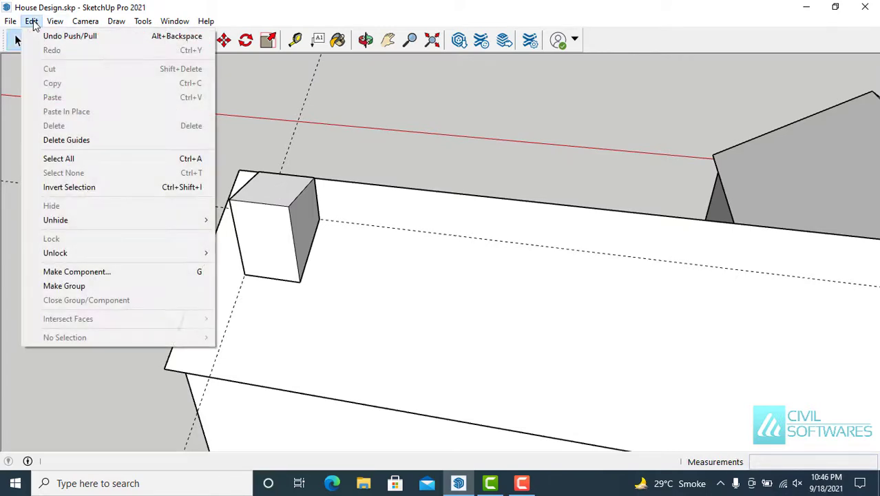
{"action": "left_click", "coordinate": [63, 139]}
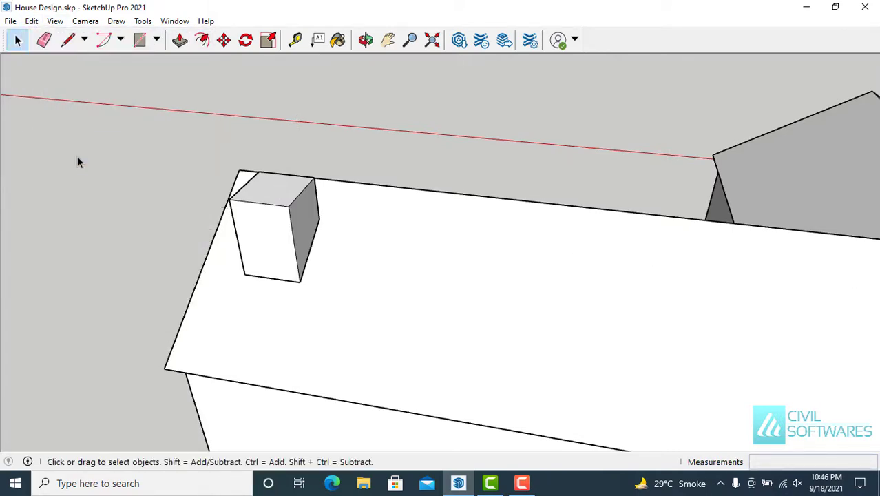
- Offset the outline of the chimney's top face 3" inward
{"action": "middle_click_drag", "start_coordinate": [77, 162], "coordinate": [405, 281]}
{"action": "scroll", "coordinate": [434, 312], "scroll_direction": "up", "scroll_amount": 1}
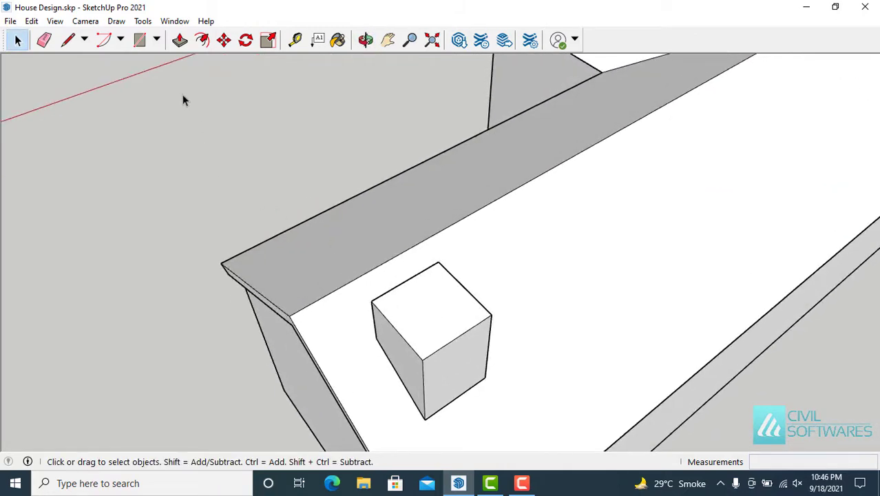
{"action": "left_click", "coordinate": [203, 40]}
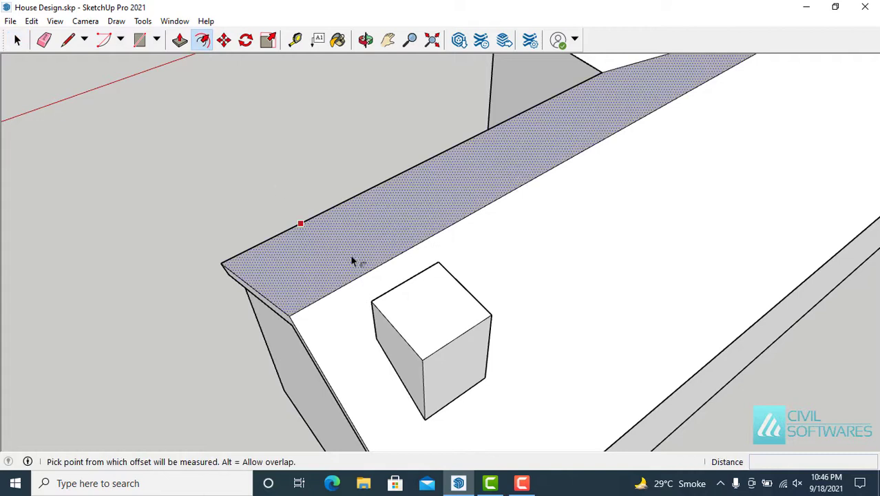
{"action": "left_click", "coordinate": [430, 311]}
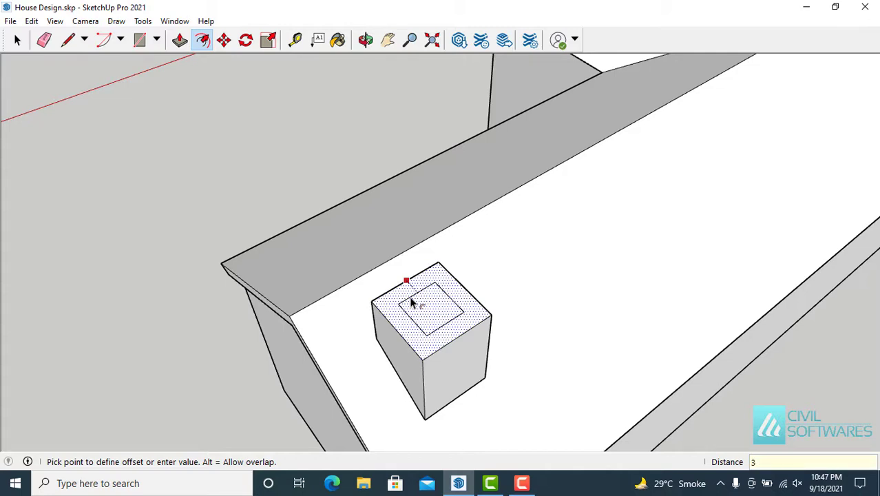
{"action": "key", "text": "Return"}
{"action": "key", "text": "space"}
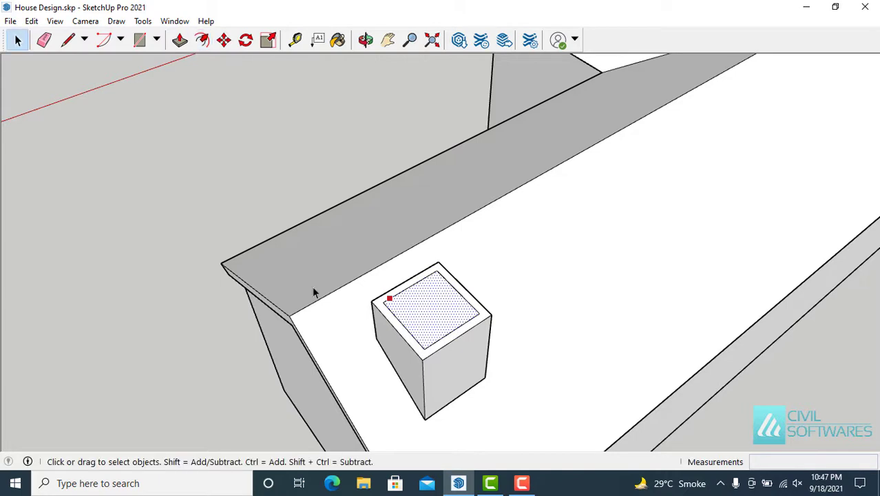
{"action": "left_click", "coordinate": [139, 281]}
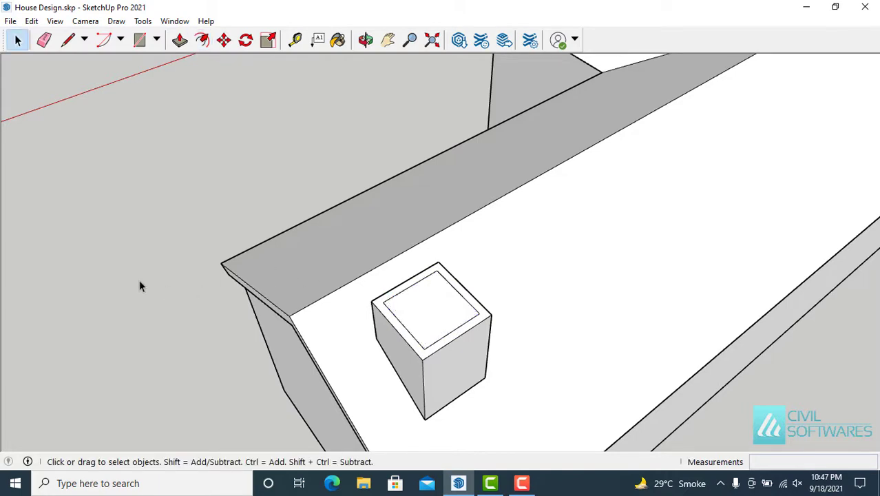
- Push the inner face of the chimney top down 3" with Push/Pull to form a recess
{"action": "left_click", "coordinate": [180, 40]}
{"action": "left_click", "coordinate": [427, 310]}
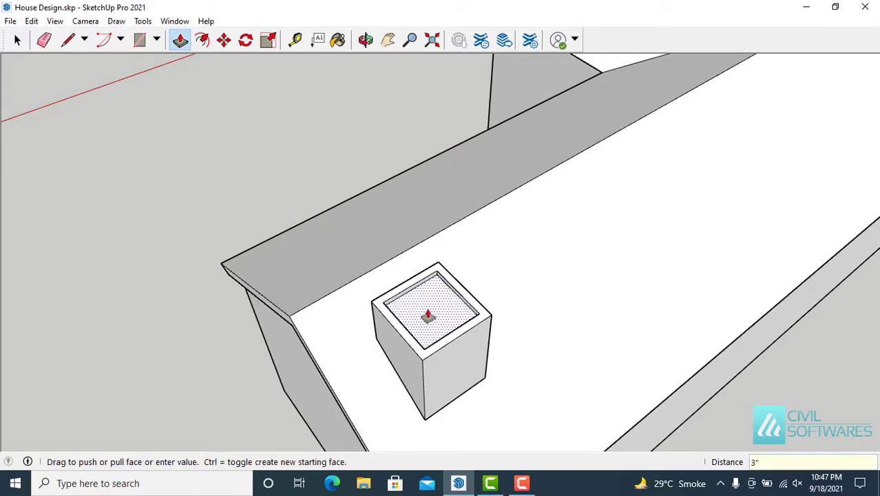
{"action": "left_click", "coordinate": [427, 315]}
{"action": "key", "text": "space"}
- Draw a 4' by 7' door rectangle on the long wing's courtyard-side wall, starting on its base edge near the inside corner
{"action": "middle_click_drag", "start_coordinate": [157, 179], "coordinate": [288, 214]}
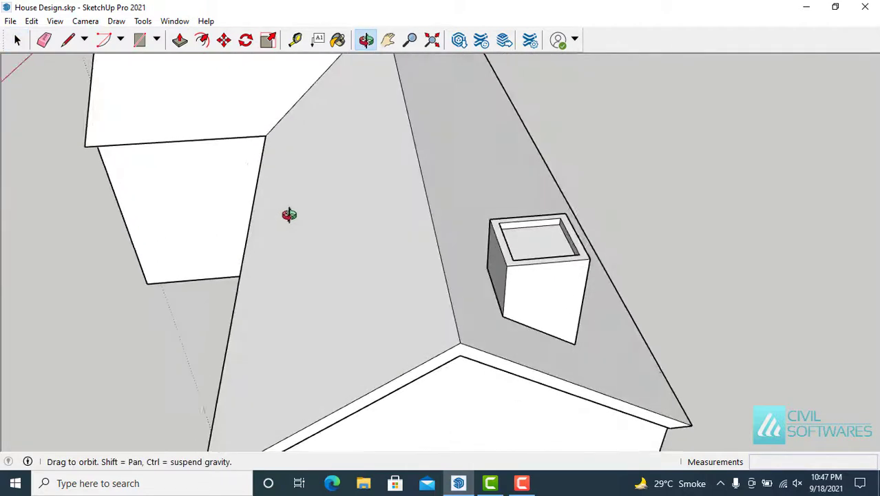
{"action": "middle_click_drag", "start_coordinate": [160, 265], "coordinate": [257, 240]}
{"action": "middle_click_drag", "start_coordinate": [210, 435], "coordinate": [250, 381]}
{"action": "scroll", "coordinate": [227, 424], "scroll_direction": "down", "scroll_amount": 2}
{"action": "middle_click_drag", "start_coordinate": [222, 424], "coordinate": [260, 429]}
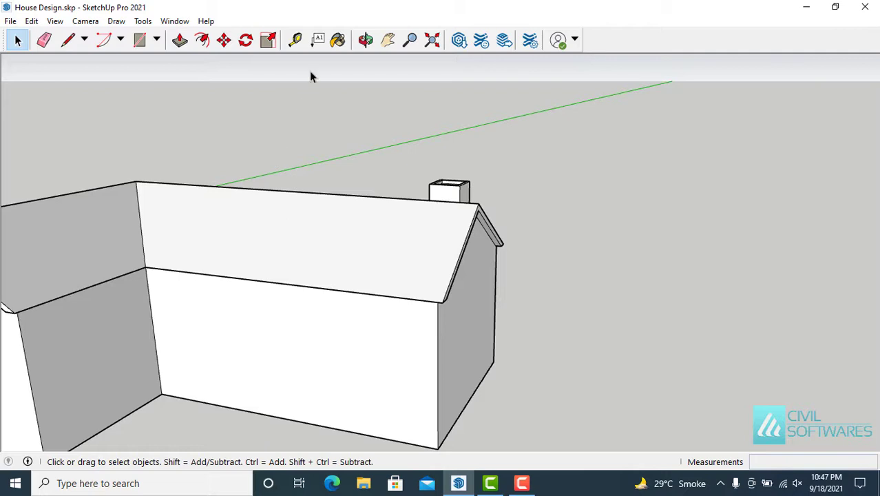
{"action": "left_click", "coordinate": [387, 40]}
{"action": "left_click_drag", "start_coordinate": [269, 143], "coordinate": [368, 100]}
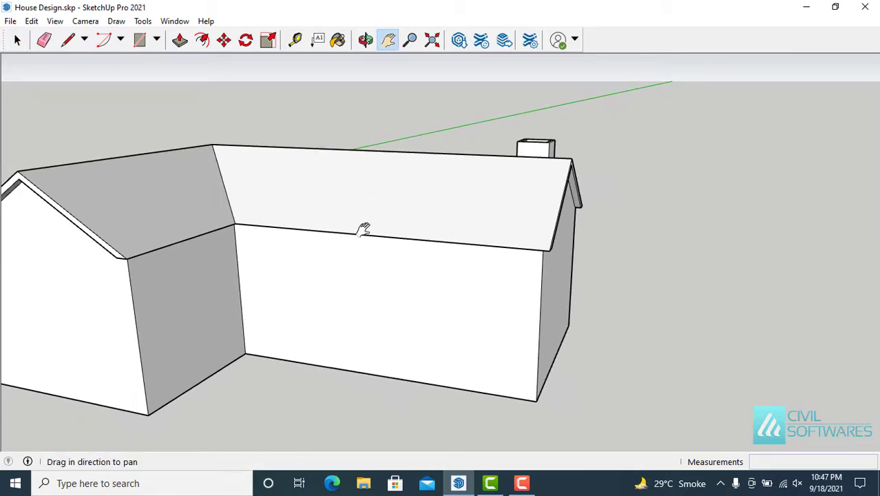
{"action": "key", "text": "space"}
{"action": "middle_click_drag", "start_coordinate": [322, 389], "coordinate": [288, 411]}
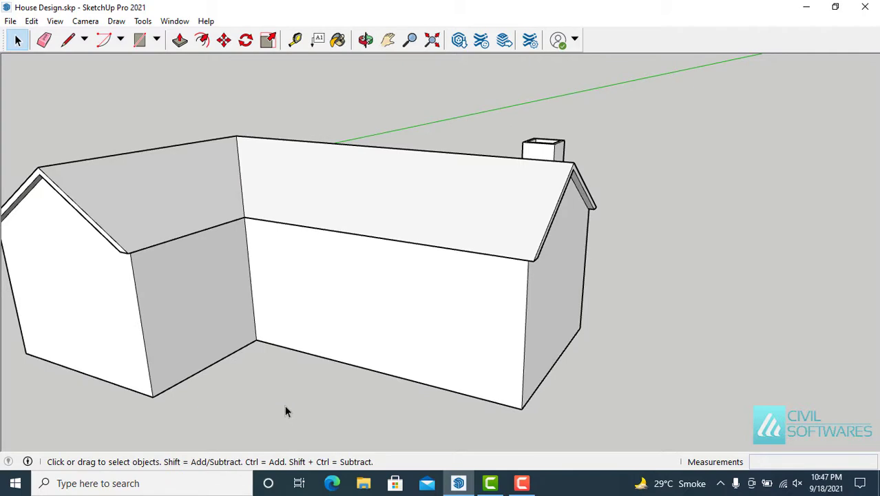
{"action": "left_click", "coordinate": [140, 39]}
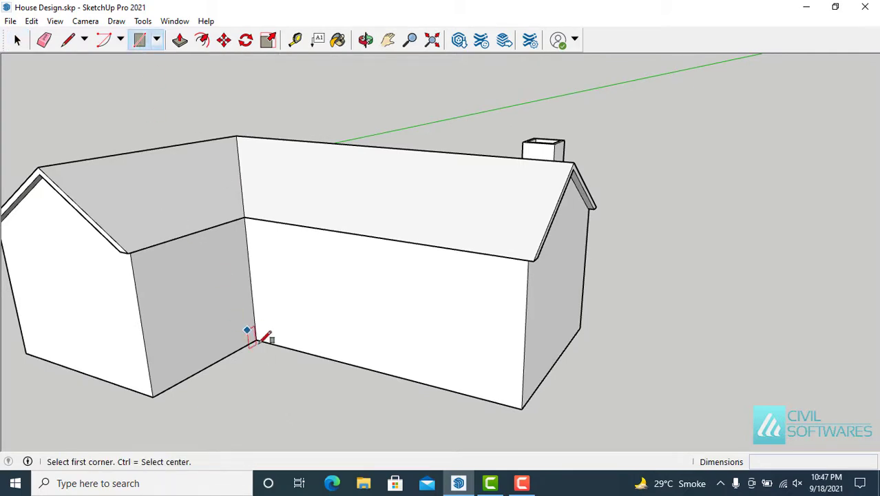
{"action": "left_click", "coordinate": [301, 352]}
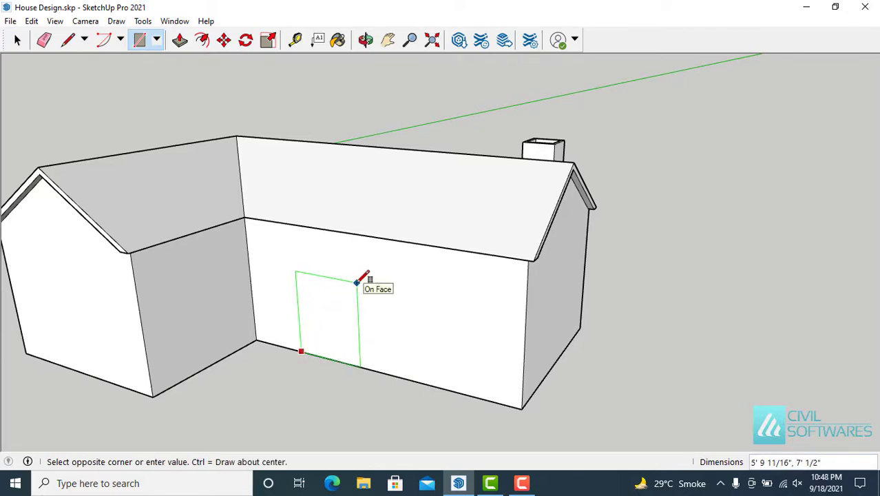
{"action": "type", "text": "4',7"}
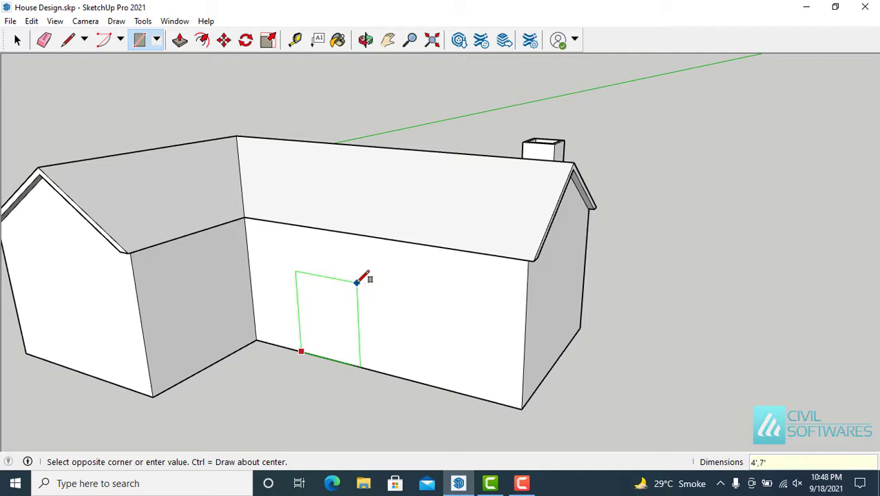
{"action": "key", "text": "Return"}
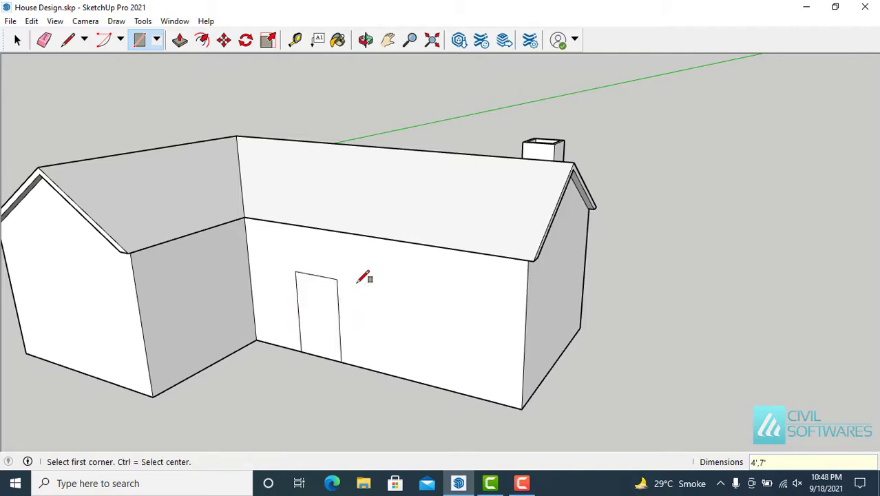
{"action": "key", "text": "space"}
- Offset the door rectangle's two side edges and top edge 3" outward to outline the door frame
{"action": "scroll", "coordinate": [269, 386], "scroll_direction": "up", "scroll_amount": 5}
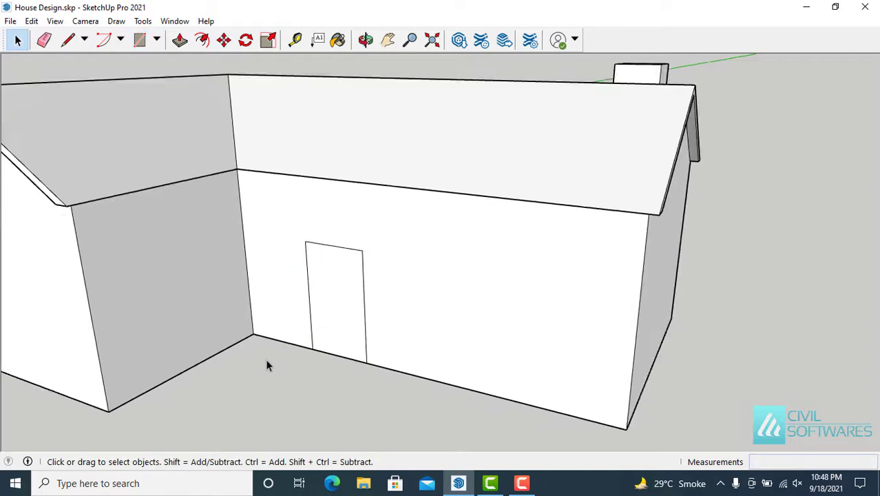
{"action": "middle_click_drag", "start_coordinate": [309, 287], "coordinate": [280, 422]}
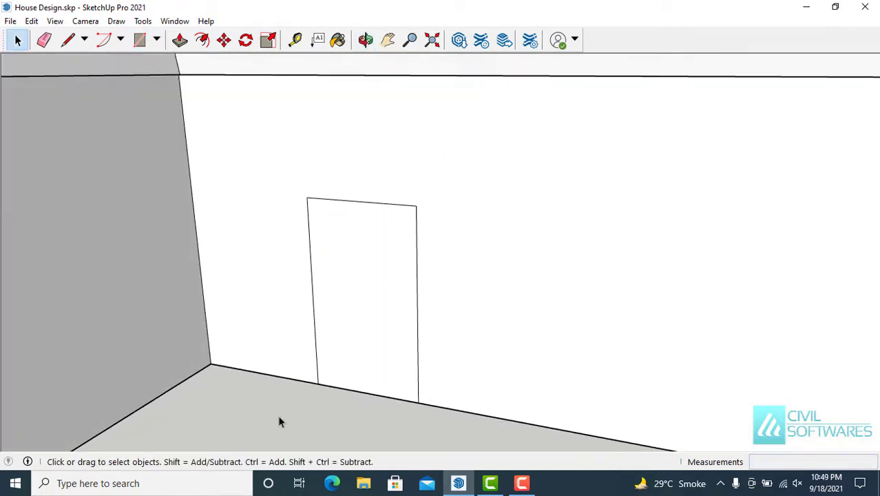
{"action": "left_click", "coordinate": [314, 317]}
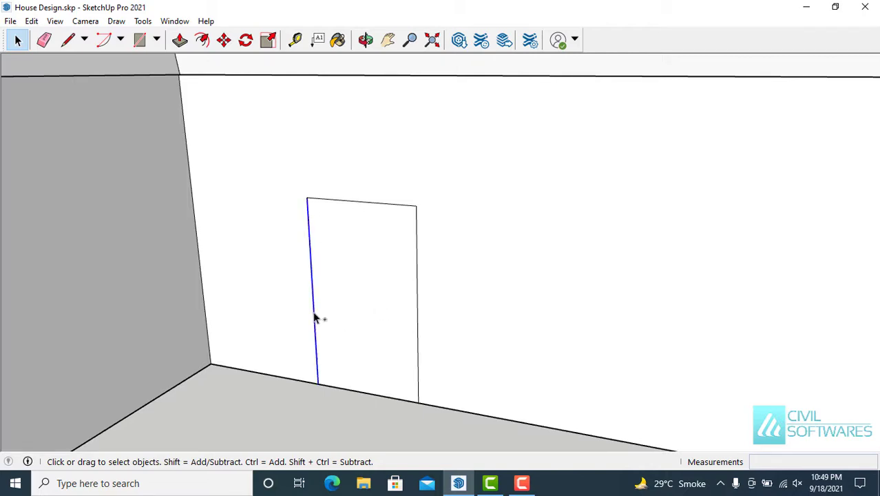
{"action": "left_click", "coordinate": [373, 202], "text": "ctrl"}
{"action": "left_click", "coordinate": [417, 273], "text": "ctrl"}
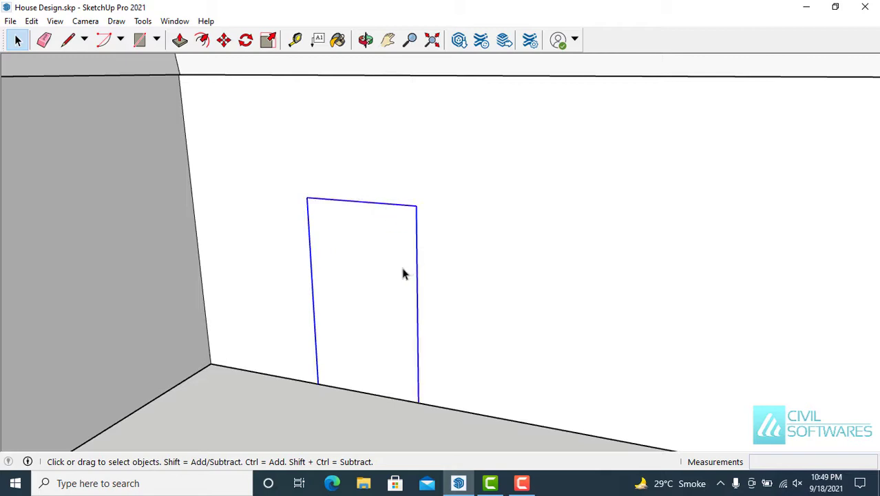
{"action": "left_click", "coordinate": [202, 40]}
{"action": "scroll", "coordinate": [347, 303], "scroll_direction": "up", "scroll_amount": 2}
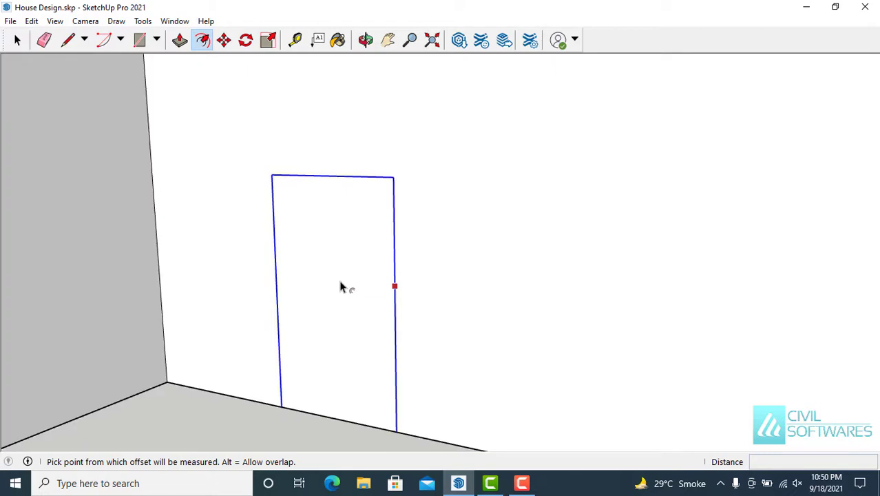
{"action": "middle_click_drag", "start_coordinate": [342, 285], "coordinate": [394, 229]}
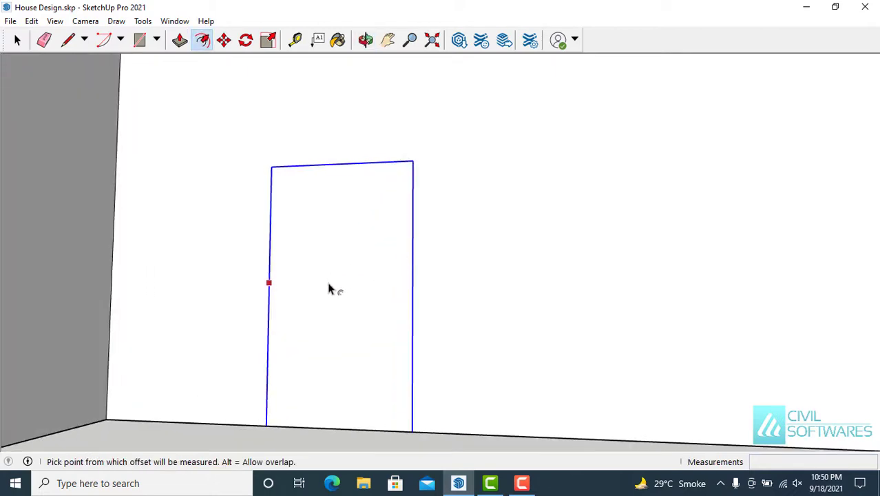
{"action": "left_click", "coordinate": [268, 282]}
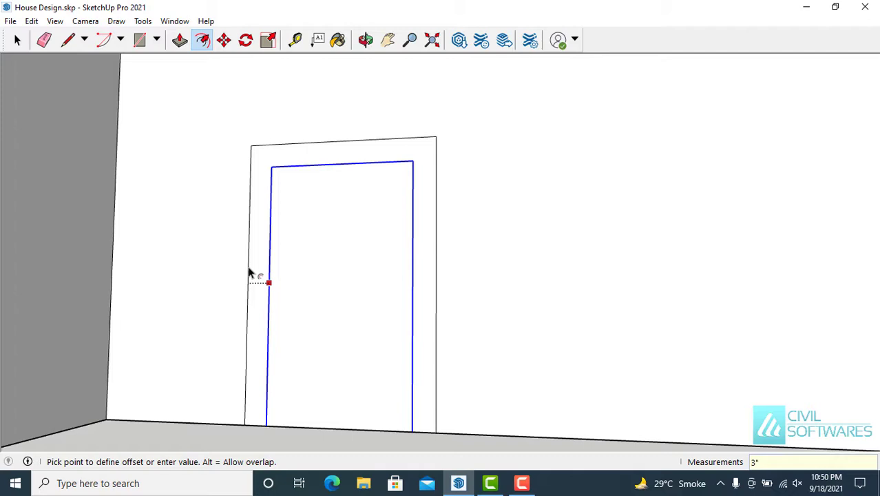
{"action": "key", "text": "Return"}
{"action": "key", "text": "space"}
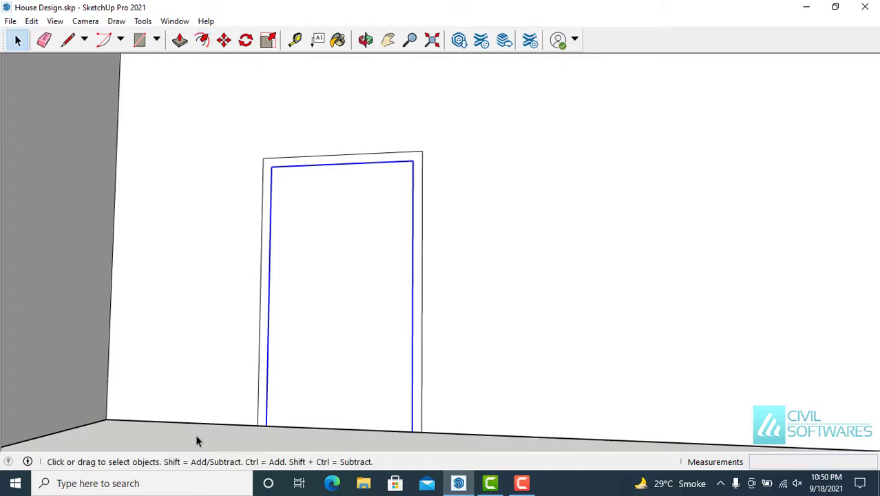
- Pull the door frame face 3" out from the wall with Push/Pull
{"action": "middle_click_drag", "start_coordinate": [420, 208], "coordinate": [296, 280]}
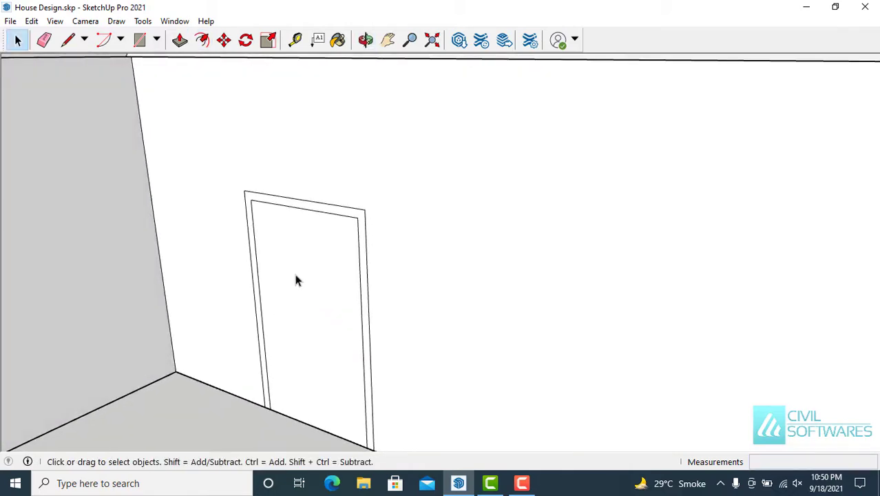
{"action": "middle_click_drag", "start_coordinate": [393, 285], "coordinate": [433, 255]}
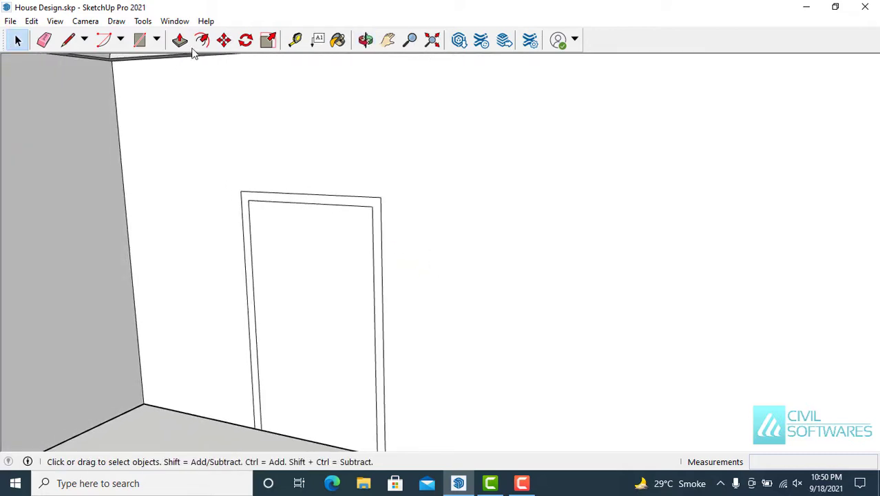
{"action": "left_click", "coordinate": [180, 41]}
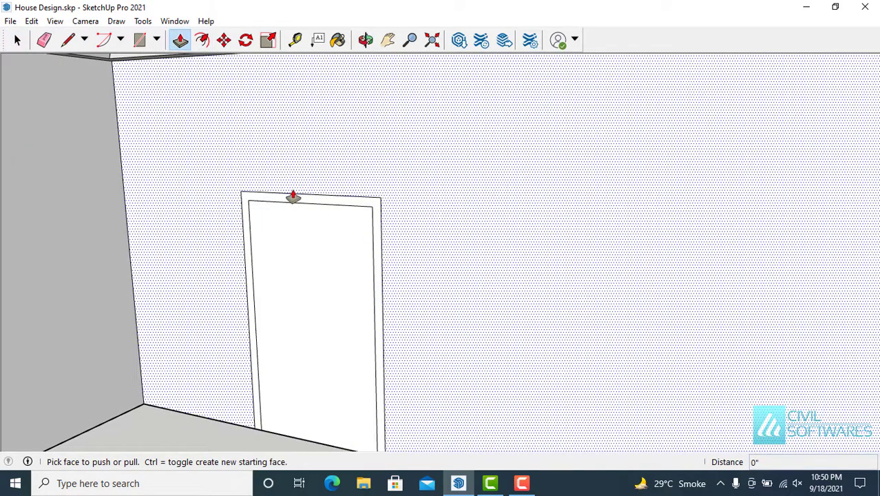
{"action": "left_click", "coordinate": [242, 210]}
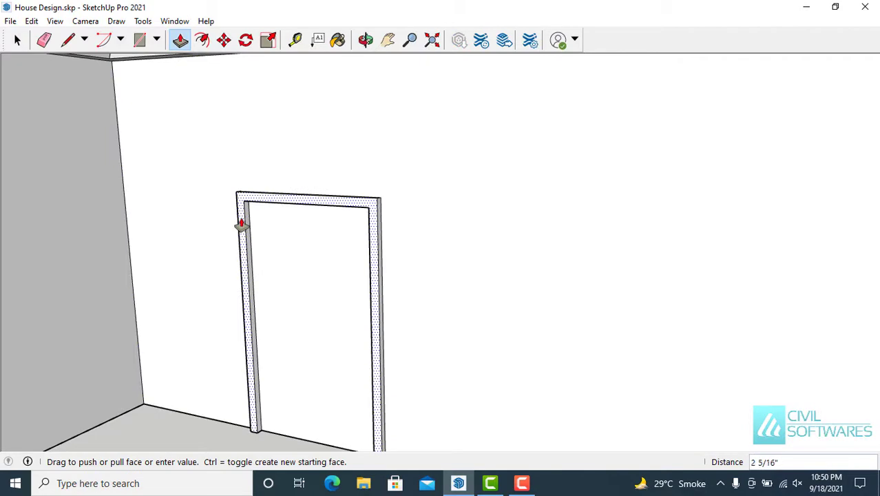
{"action": "type", "text": "3"}
{"action": "key", "text": "Return"}
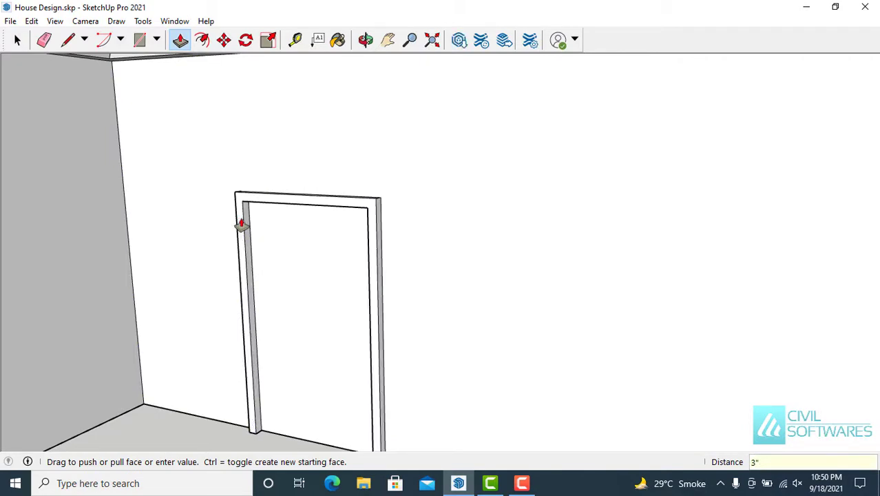
- Push the door panel inside the frame 2" into the wall
{"action": "left_click", "coordinate": [275, 255]}
{"action": "type", "text": "2"}
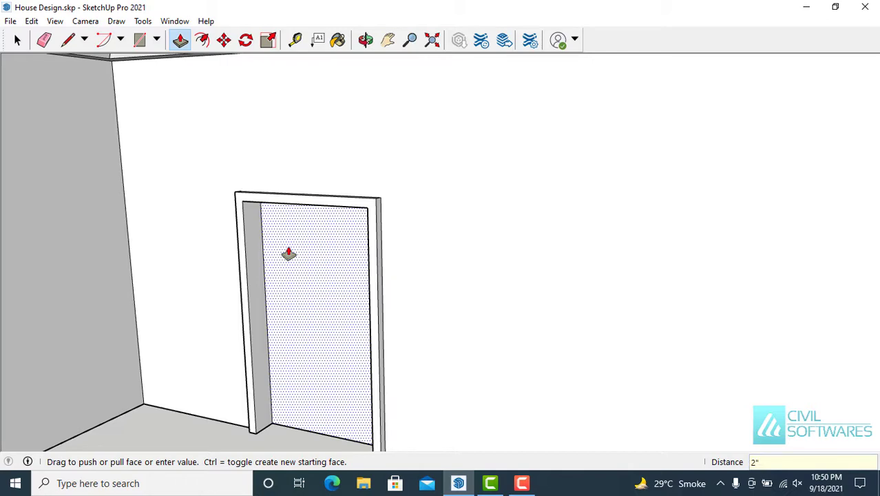
{"action": "key", "text": "Return"}
{"action": "key", "text": "space"}
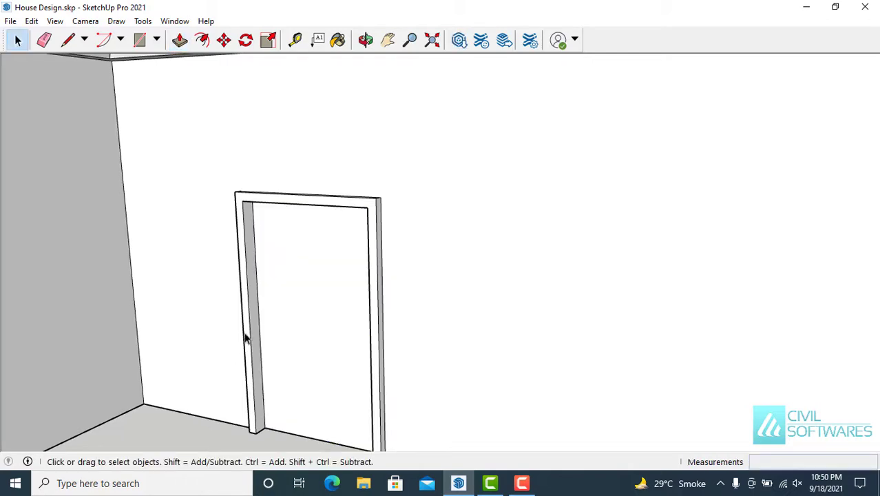
- Search the 3D Warehouse for "windows" and load the Marvin Ultimate Glider Picture Window directly into the model
{"action": "scroll", "coordinate": [347, 209], "scroll_direction": "down", "scroll_amount": 5}
{"action": "scroll", "coordinate": [344, 253], "scroll_direction": "up", "scroll_amount": 2}
{"action": "middle_click_drag", "start_coordinate": [316, 355], "coordinate": [238, 410]}
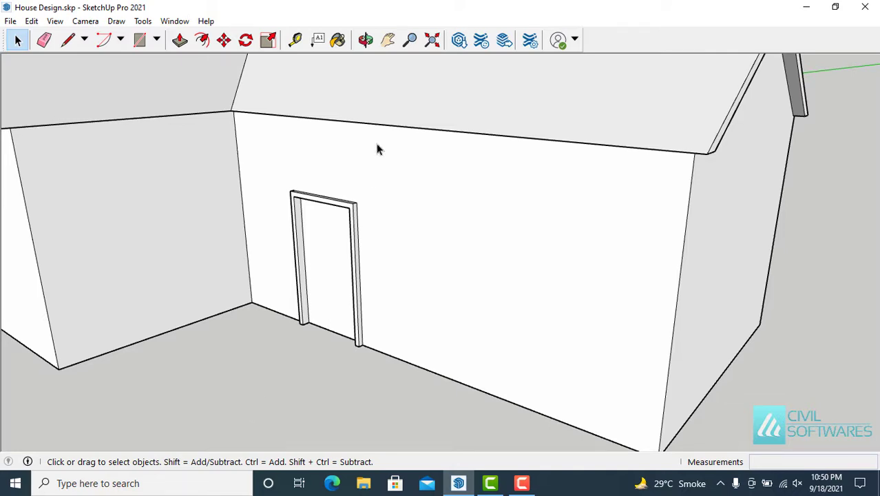
{"action": "left_click", "coordinate": [459, 41]}
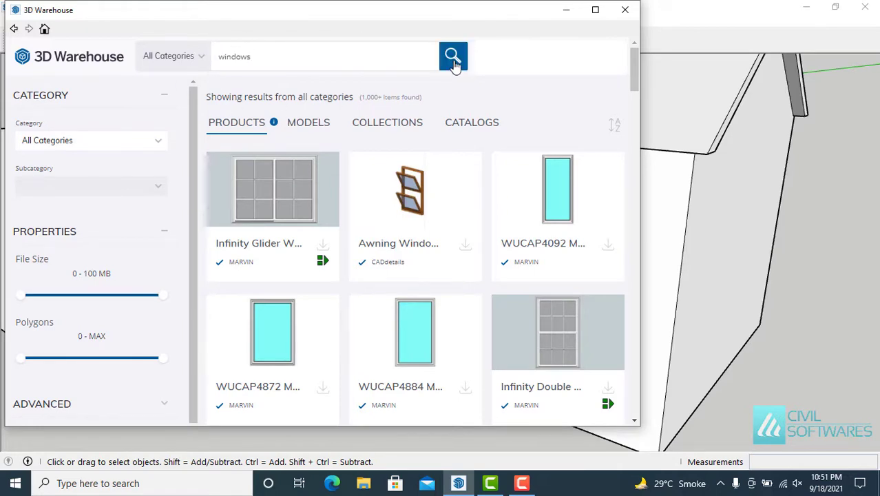
{"action": "scroll", "coordinate": [447, 107], "scroll_direction": "down", "scroll_amount": 7}
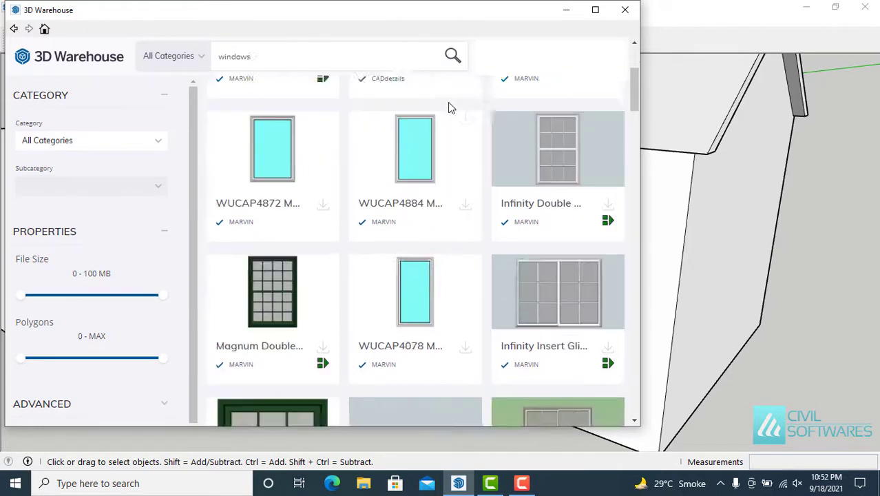
{"action": "scroll", "coordinate": [388, 226], "scroll_direction": "down", "scroll_amount": 8}
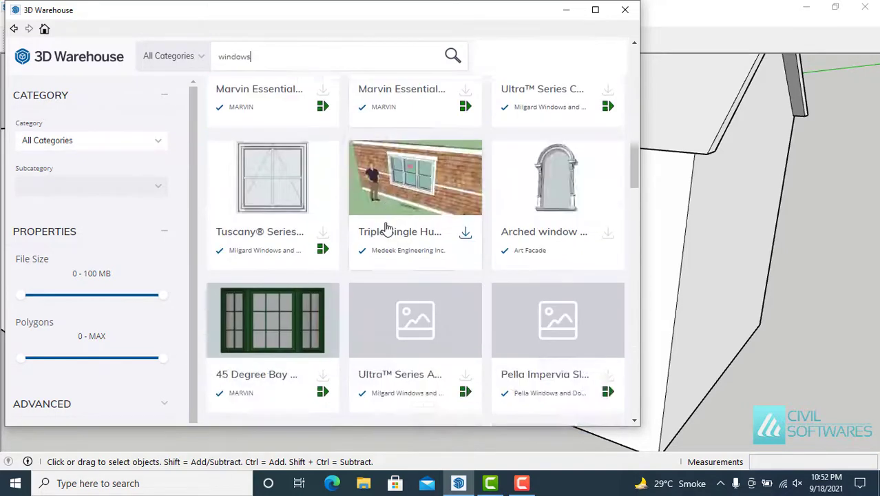
{"action": "scroll", "coordinate": [388, 227], "scroll_direction": "down", "scroll_amount": 2}
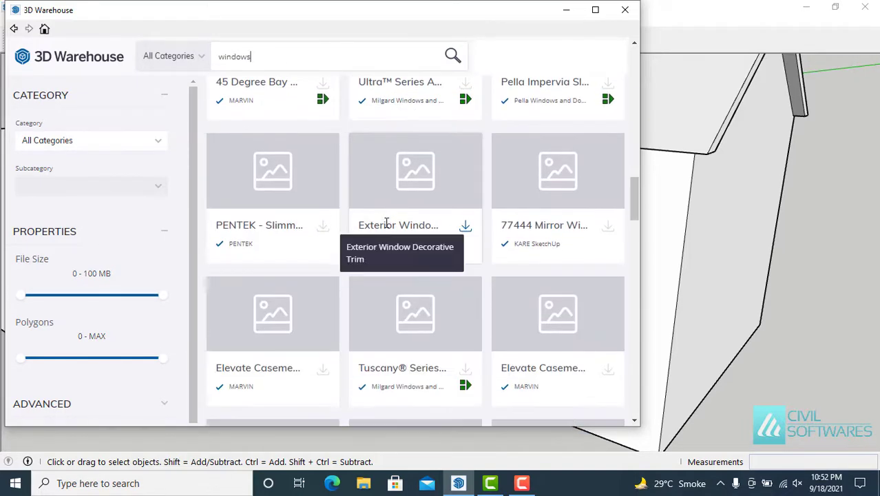
{"action": "scroll", "coordinate": [387, 224], "scroll_direction": "down", "scroll_amount": 5}
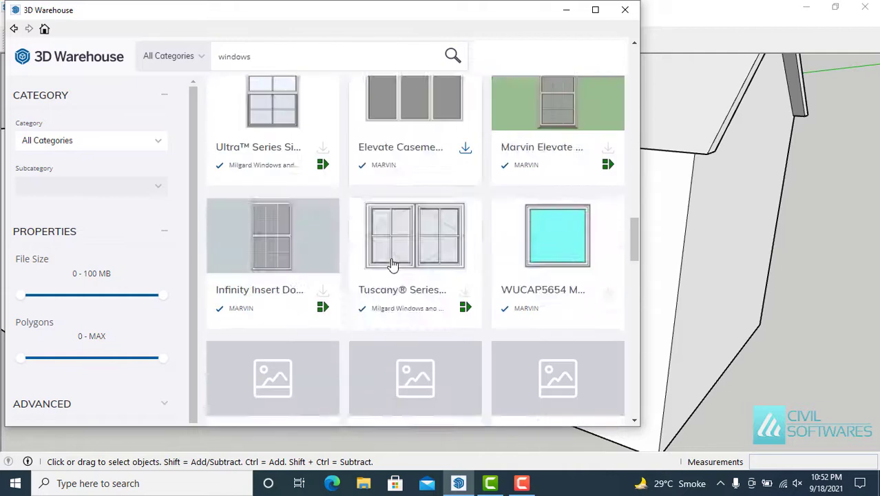
{"action": "scroll", "coordinate": [391, 264], "scroll_direction": "down", "scroll_amount": 7}
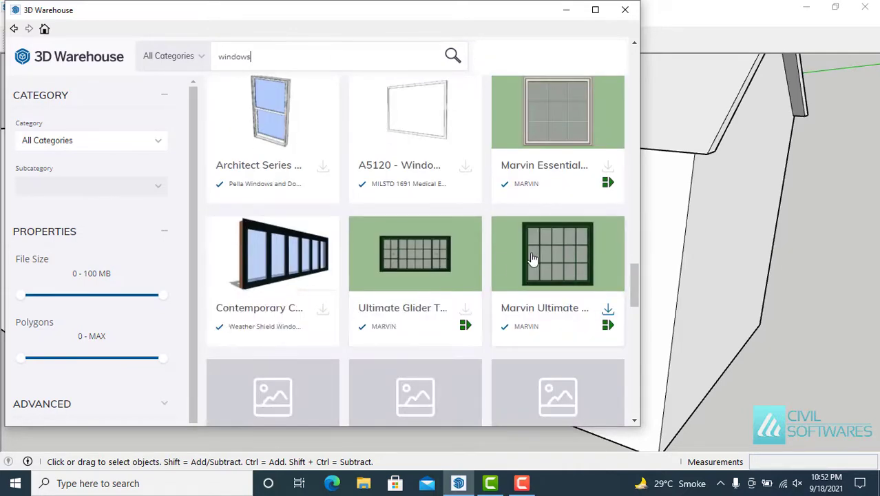
{"action": "left_click", "coordinate": [542, 259]}
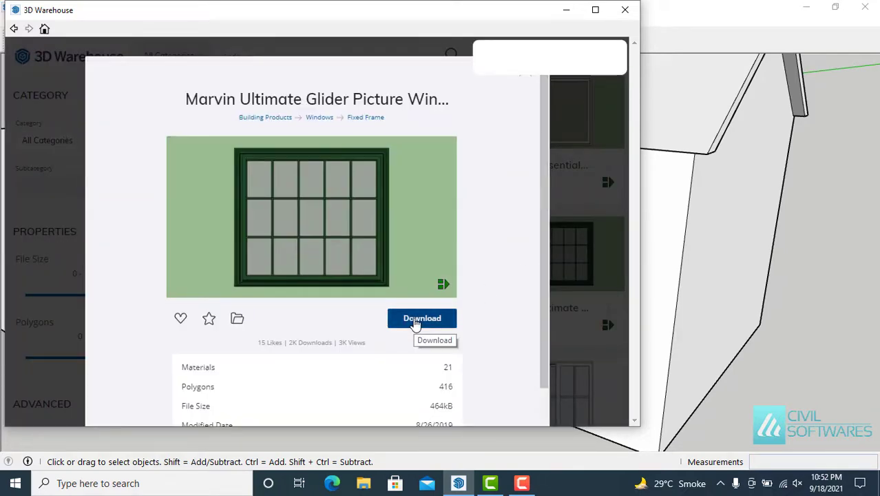
{"action": "left_click", "coordinate": [418, 325]}
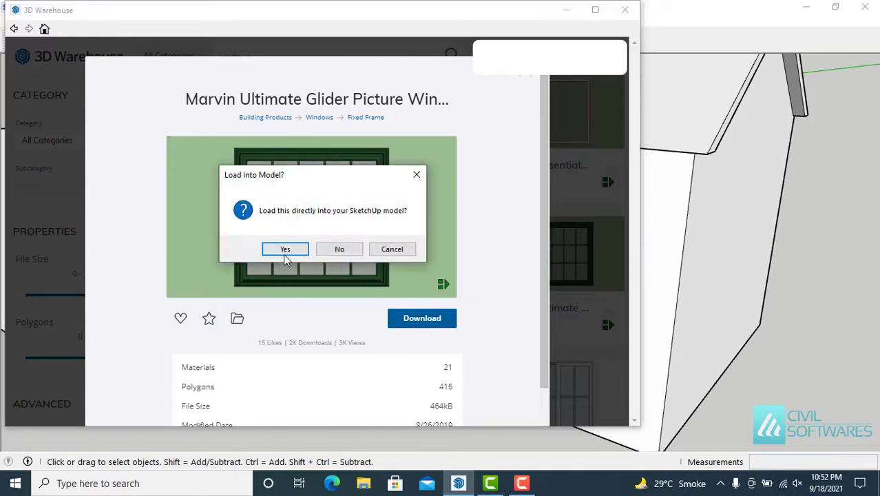
{"action": "left_click", "coordinate": [285, 250]}
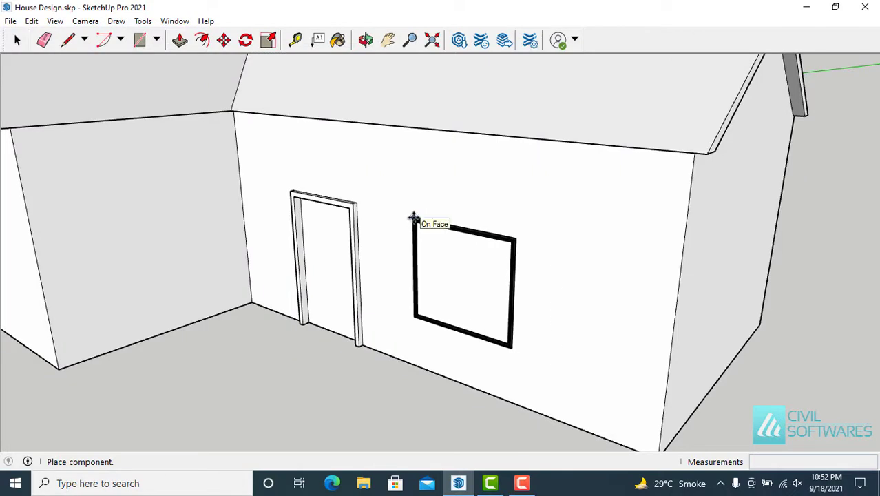
- Place the window on the courtyard-side wall beside the door, its top edge aligned with the top of the door frame
{"action": "middle_click_drag", "start_coordinate": [413, 218], "coordinate": [467, 205]}
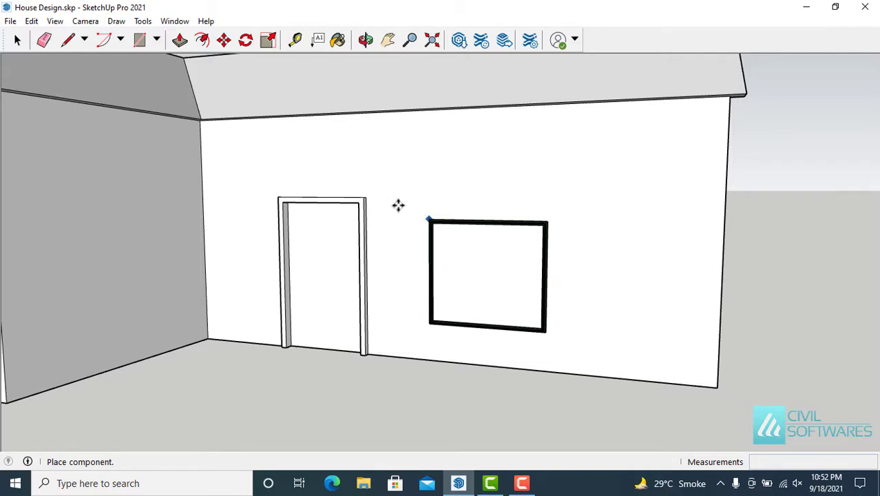
{"action": "scroll", "coordinate": [402, 226], "scroll_direction": "up", "scroll_amount": 2}
{"action": "scroll", "coordinate": [392, 220], "scroll_direction": "up", "scroll_amount": 2}
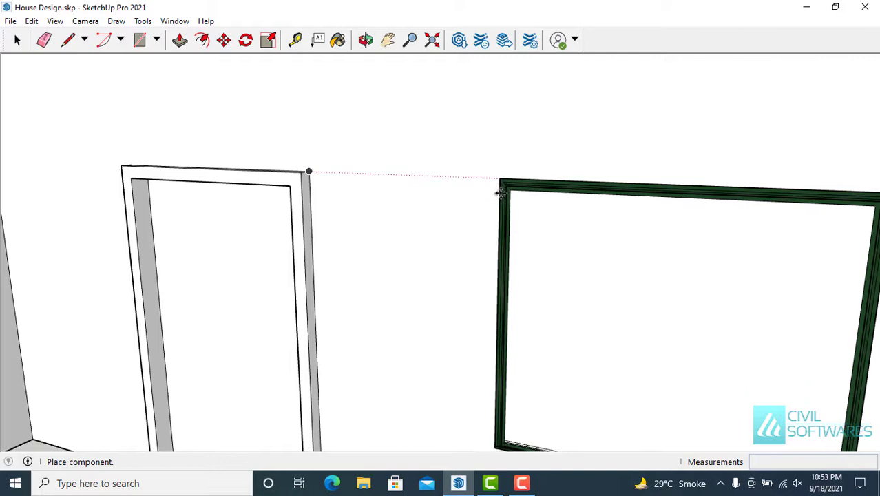
{"action": "left_click", "coordinate": [500, 188]}
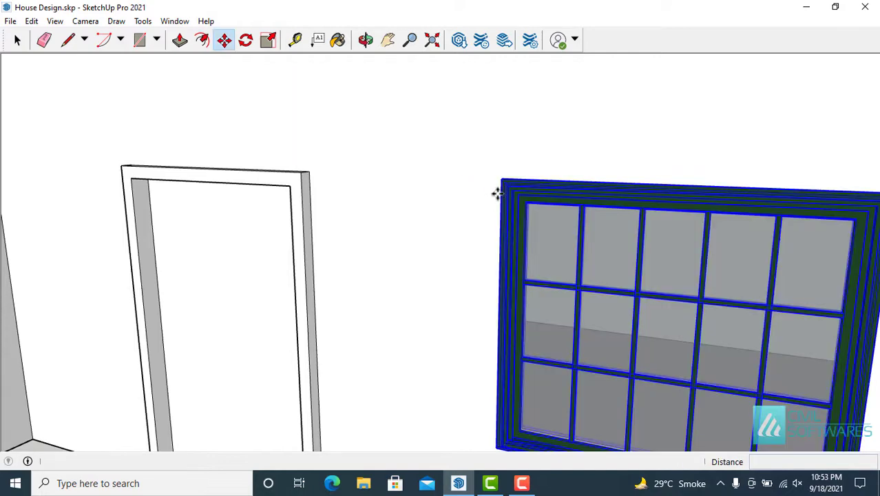
{"action": "key", "text": "space"}
{"action": "scroll", "coordinate": [468, 172], "scroll_direction": "down", "scroll_amount": 3}
{"action": "scroll", "coordinate": [453, 172], "scroll_direction": "down", "scroll_amount": 5}
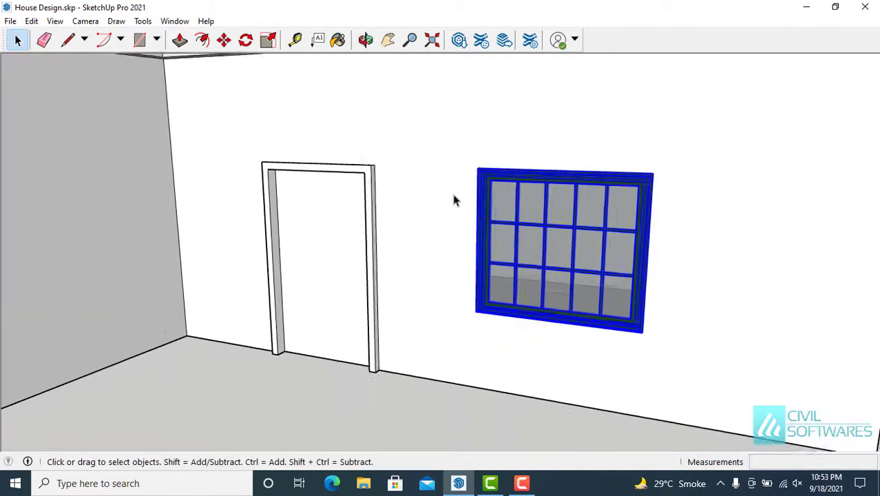
{"action": "left_click", "coordinate": [405, 387]}
{"action": "key", "text": "o"}
{"action": "left_click_drag", "start_coordinate": [409, 383], "coordinate": [412, 379]}
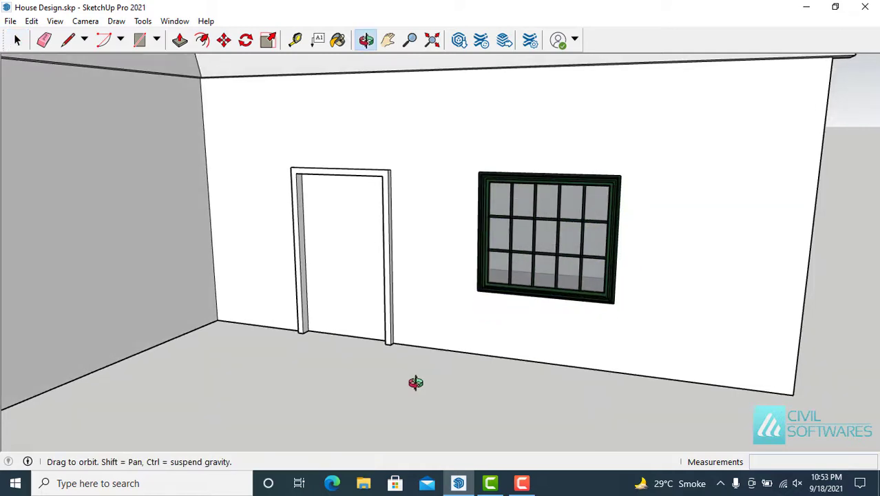
{"action": "key", "text": "space"}
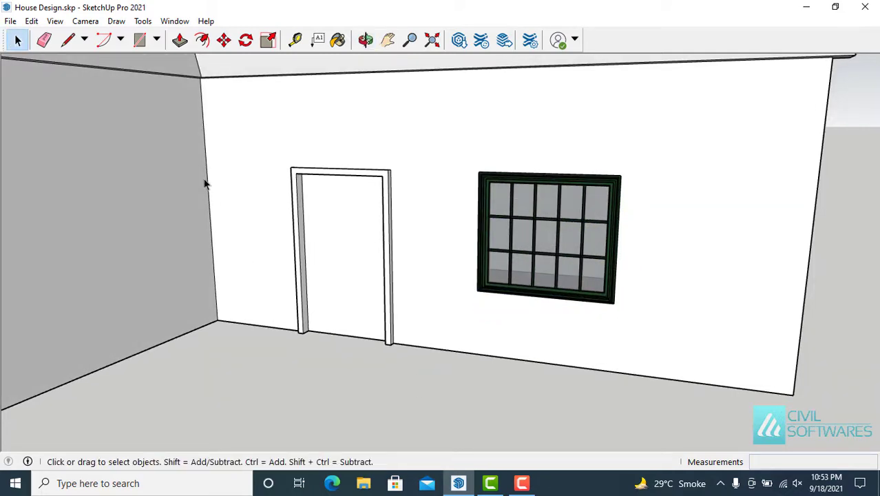
- Create a guide parallel to the door wall's base edge, level with the bottom of the window
{"action": "key", "text": "o"}
{"action": "left_click_drag", "start_coordinate": [221, 204], "coordinate": [176, 228]}
{"action": "key", "text": "space"}
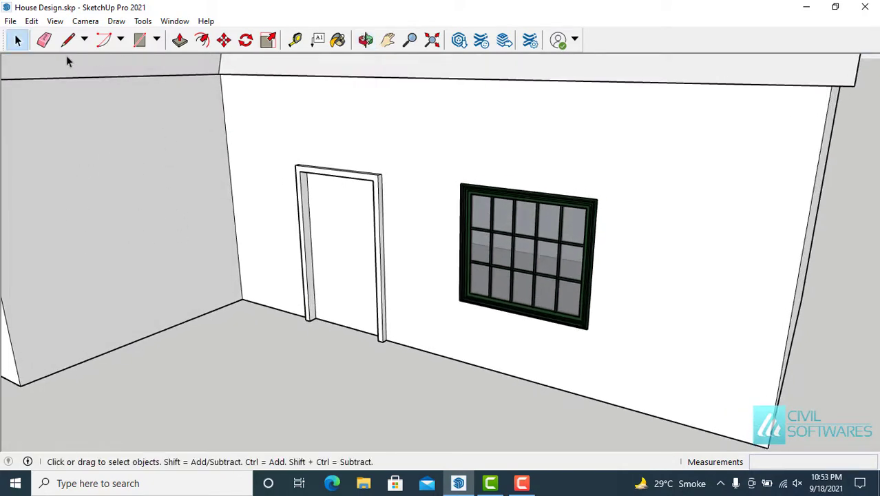
{"action": "left_click", "coordinate": [293, 40]}
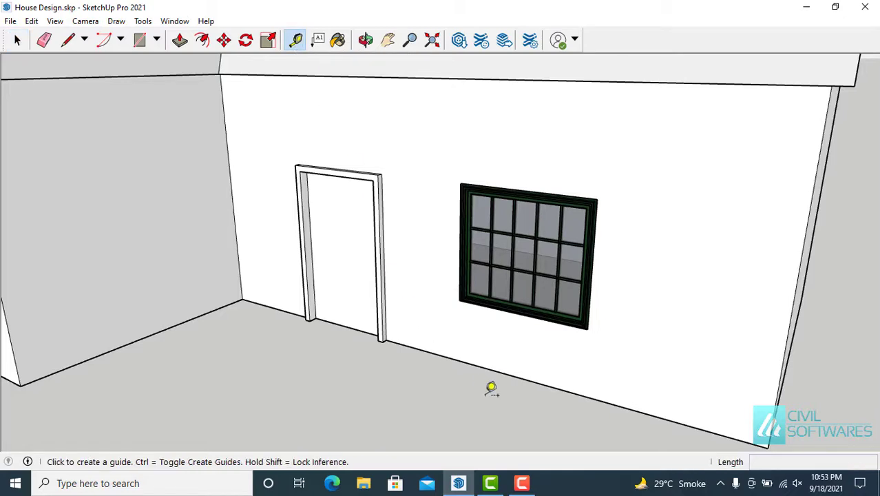
{"action": "key", "text": "o"}
{"action": "middle_click_drag", "start_coordinate": [506, 382], "coordinate": [527, 357]}
{"action": "left_click", "coordinate": [523, 363]}
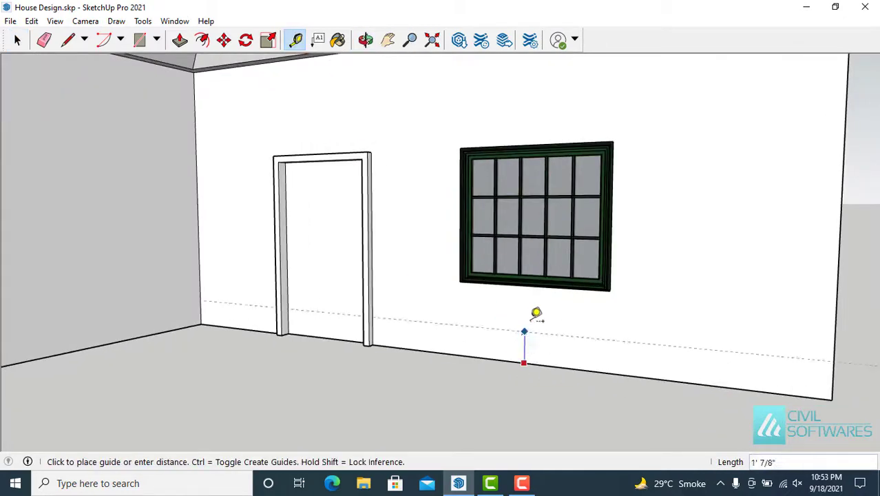
{"action": "left_click", "coordinate": [536, 284]}
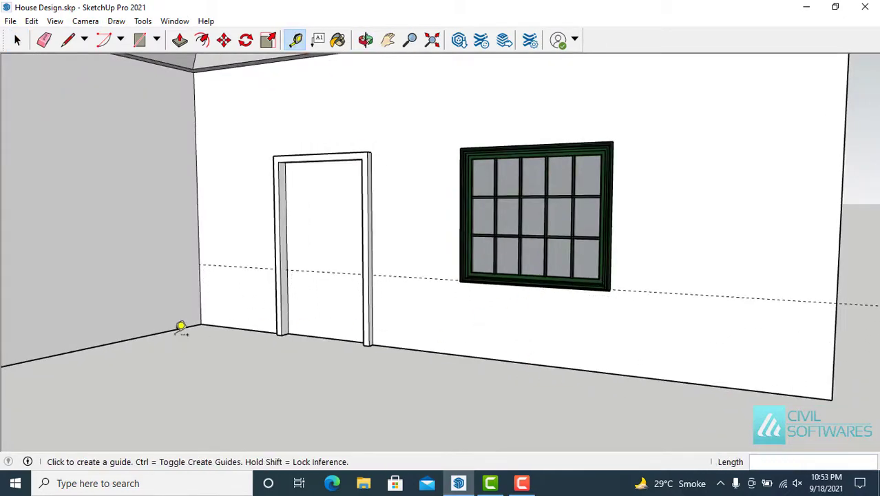
- Create a matching guide on the adjoining courtyard wall, parallel to its base edge and at the same height as the first guide
{"action": "left_click", "coordinate": [152, 334]}
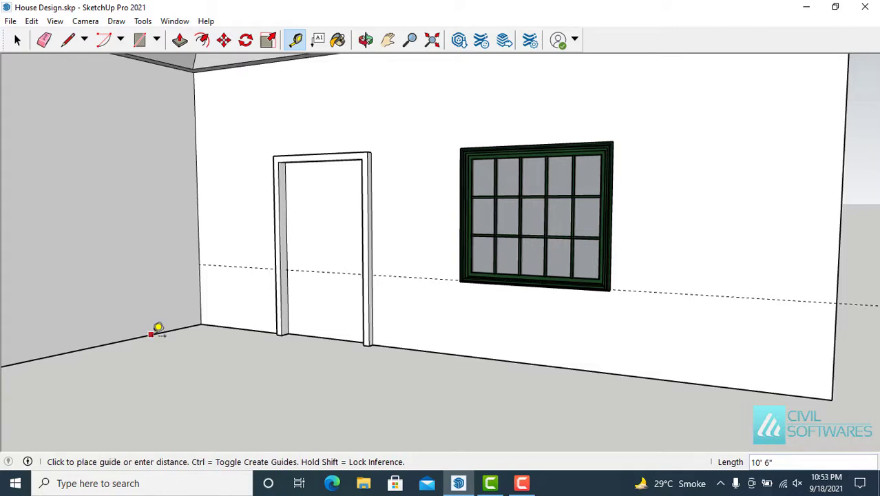
{"action": "left_click", "coordinate": [151, 273]}
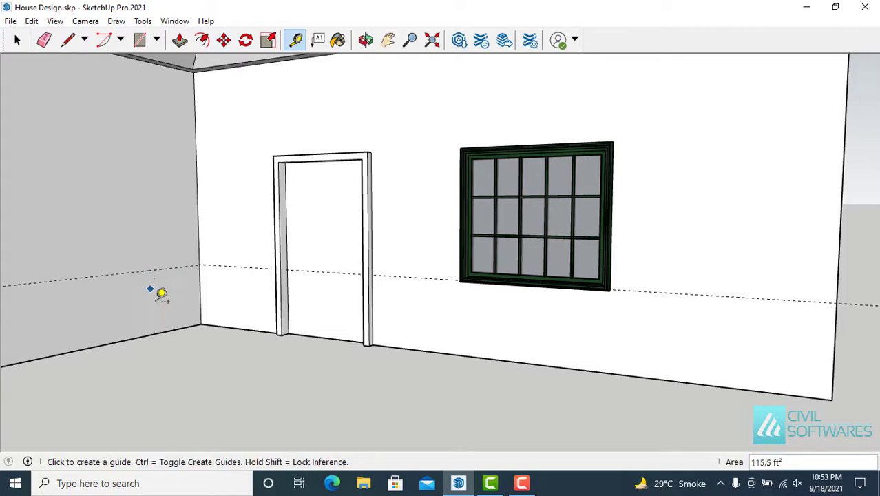
{"action": "key", "text": "space"}
- Load a second Marvin Ultimate Glider Picture Window from the 3D Warehouse "windows" results into the model
{"action": "middle_click_drag", "start_coordinate": [213, 378], "coordinate": [186, 362]}
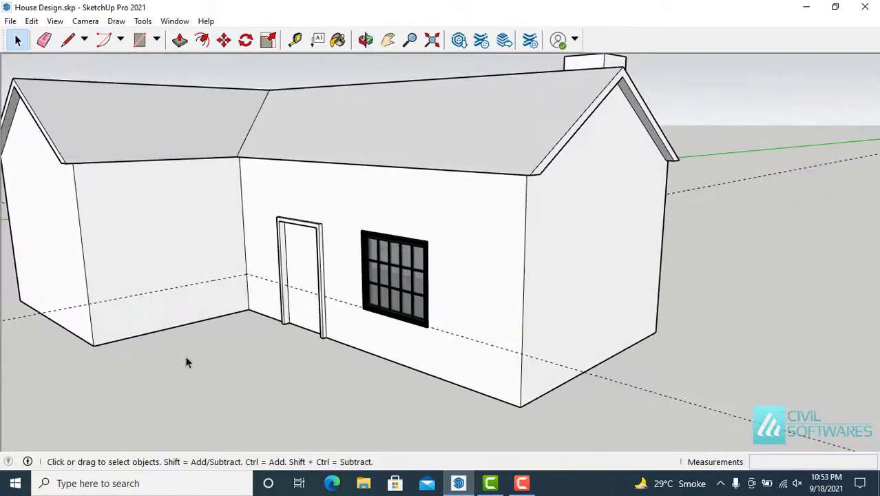
{"action": "left_click", "coordinate": [457, 41]}
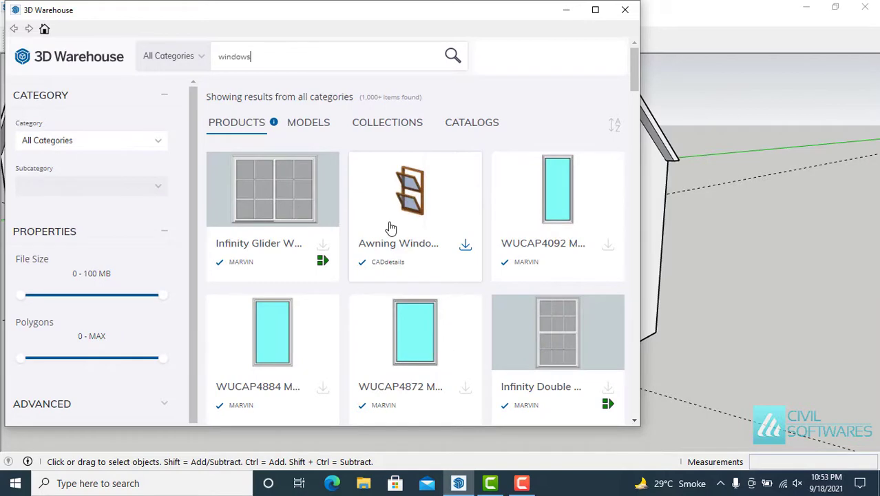
{"action": "scroll", "coordinate": [391, 228], "scroll_direction": "down", "scroll_amount": 15}
{"action": "scroll", "coordinate": [387, 229], "scroll_direction": "up", "scroll_amount": 5}
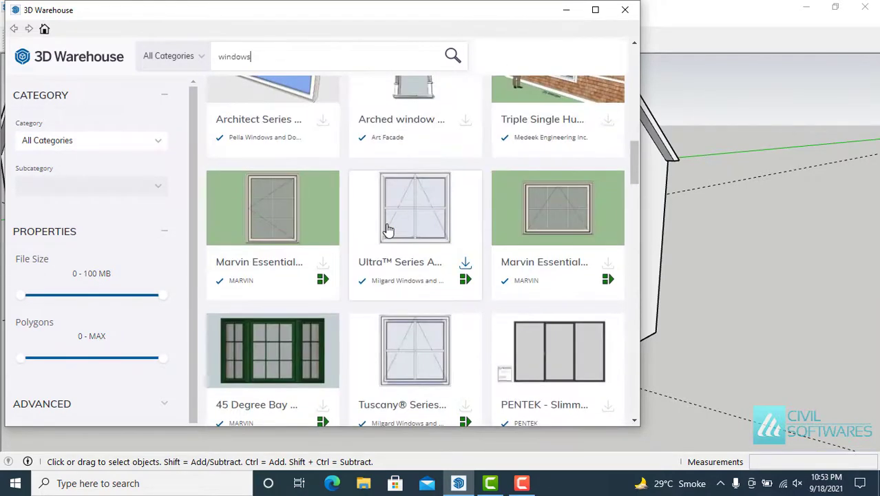
{"action": "scroll", "coordinate": [387, 230], "scroll_direction": "down", "scroll_amount": 6}
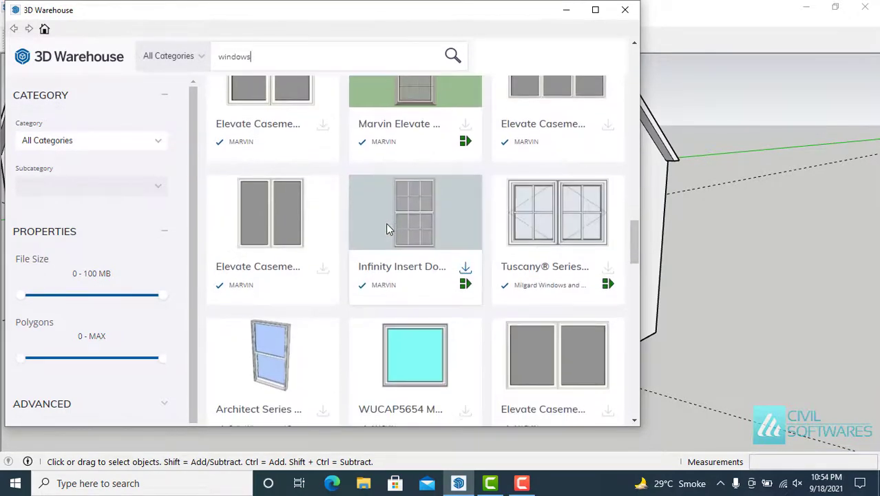
{"action": "scroll", "coordinate": [388, 229], "scroll_direction": "down", "scroll_amount": 5}
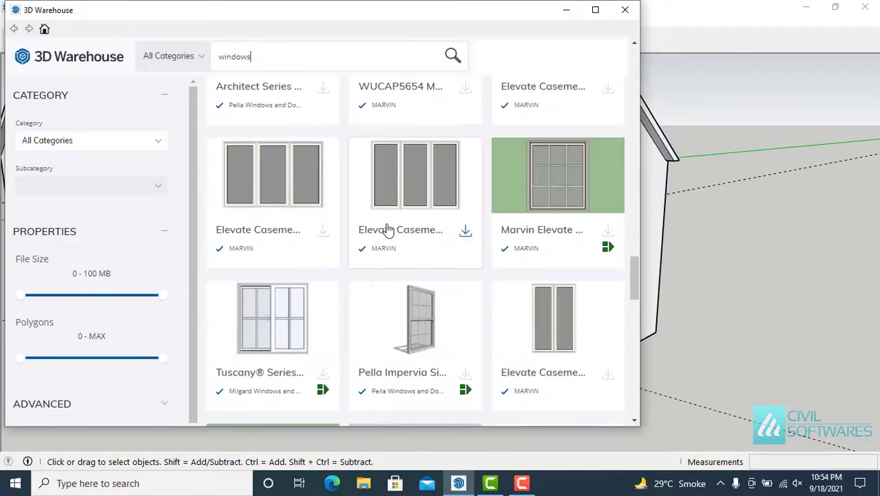
{"action": "scroll", "coordinate": [388, 229], "scroll_direction": "down", "scroll_amount": 8}
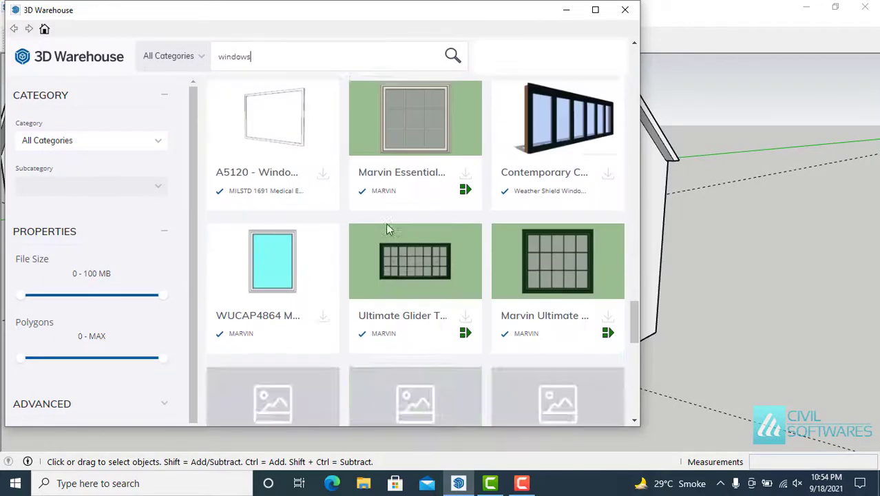
{"action": "left_click", "coordinate": [542, 239]}
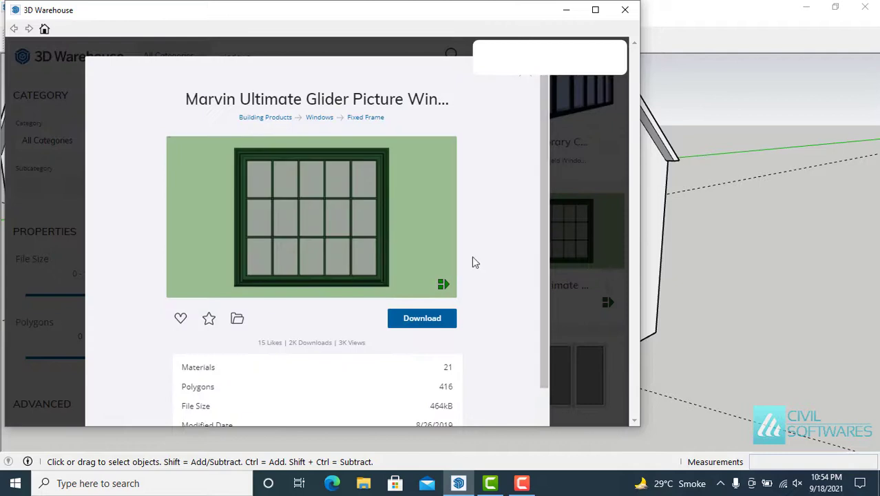
{"action": "left_click", "coordinate": [423, 320]}
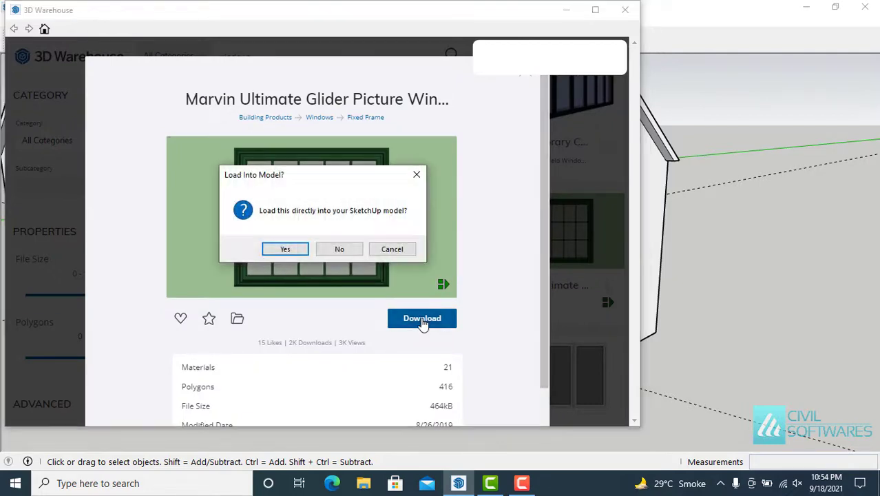
{"action": "left_click", "coordinate": [285, 250]}
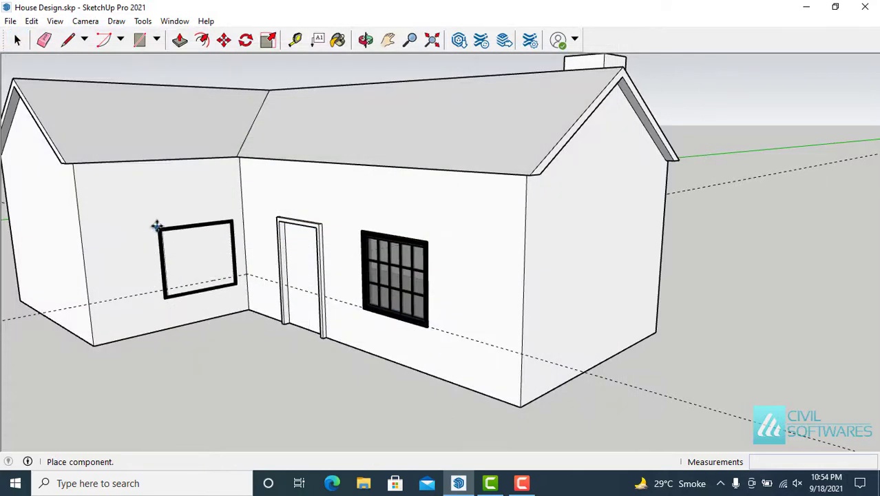
- Place the second window near the middle of the adjoining courtyard wall with its bottom edge on the guide
{"action": "left_click", "coordinate": [120, 222]}
{"action": "key", "text": "space"}
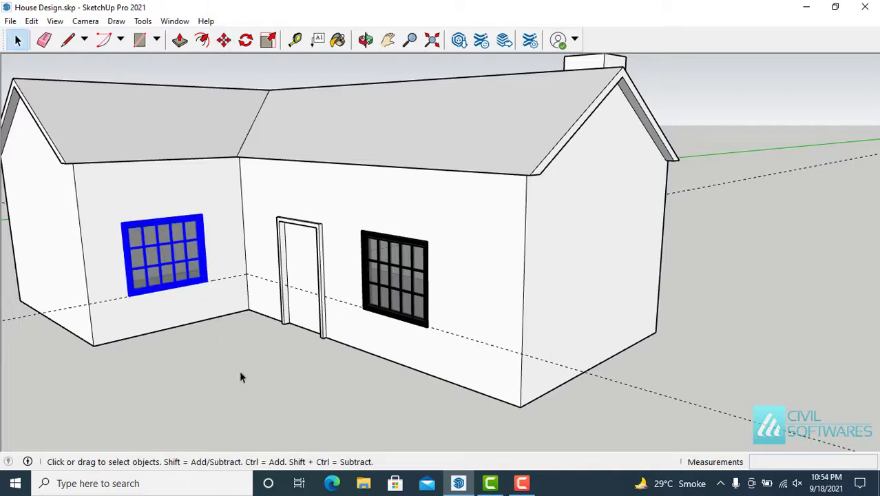
{"action": "left_click", "coordinate": [239, 371]}
- Delete all guides from the model
{"action": "middle_click_drag", "start_coordinate": [239, 371], "coordinate": [223, 382]}
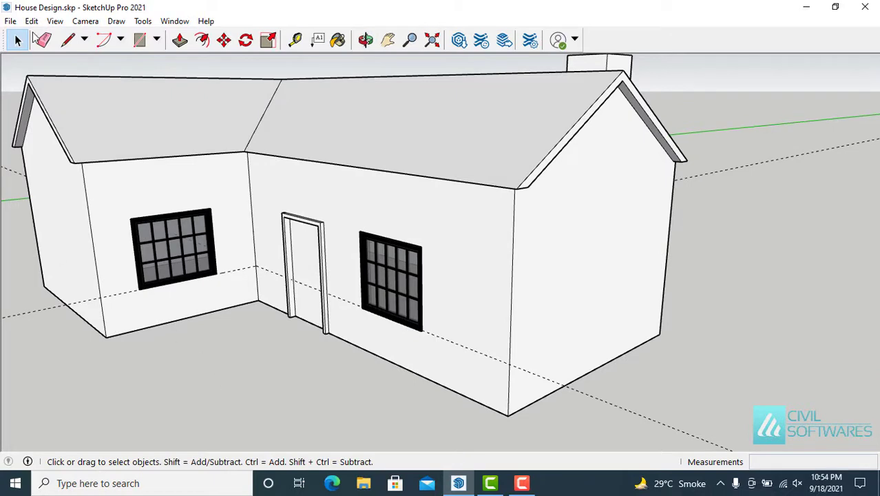
{"action": "left_click", "coordinate": [31, 22]}
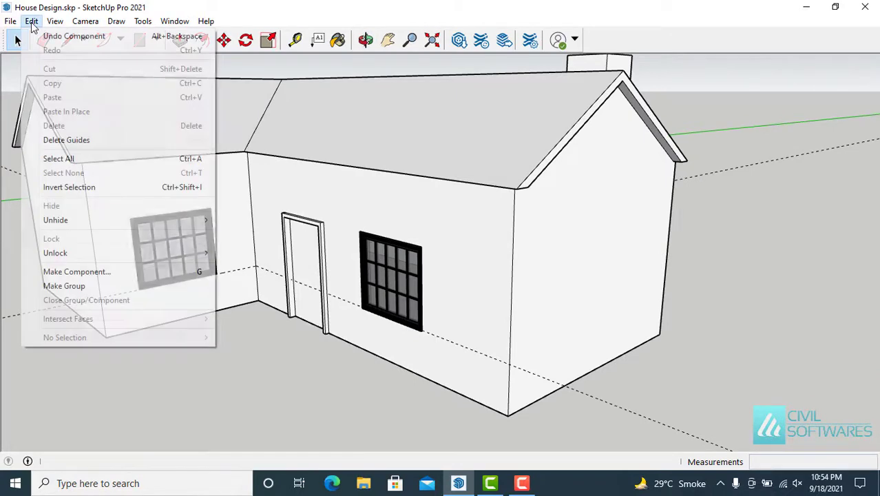
{"action": "left_click", "coordinate": [69, 141]}
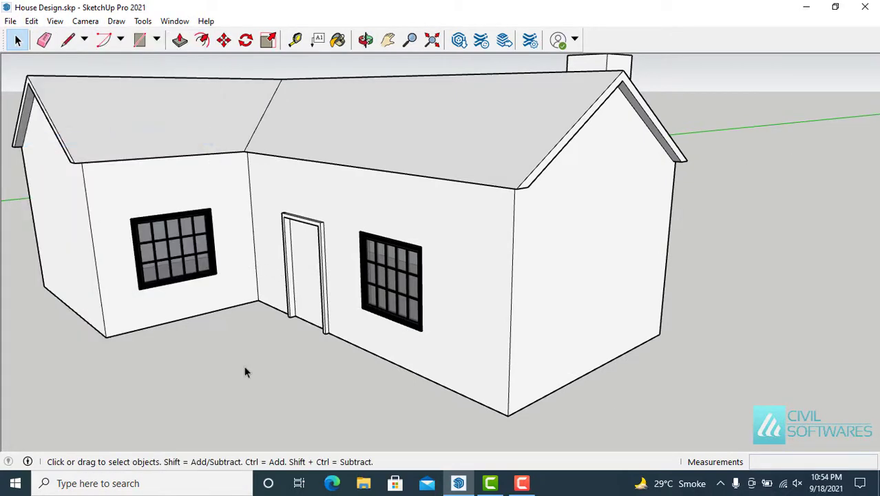
- Show the Default Tray and enable its Materials section
{"action": "middle_click_drag", "start_coordinate": [250, 363], "coordinate": [233, 380]}
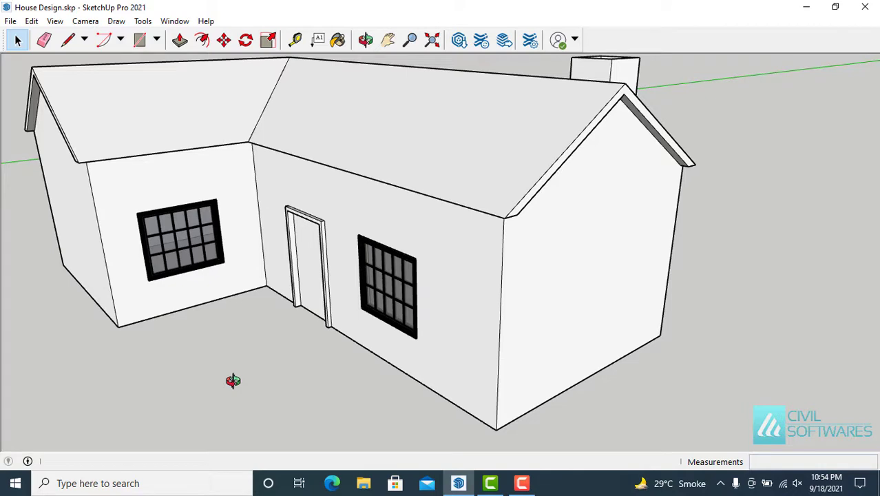
{"action": "left_click", "coordinate": [175, 22]}
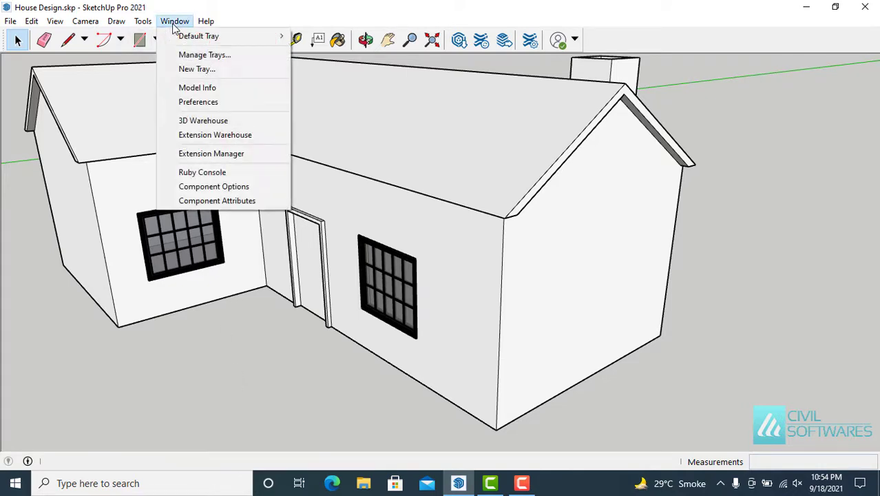
{"action": "mouse_move", "coordinate": [219, 44]}
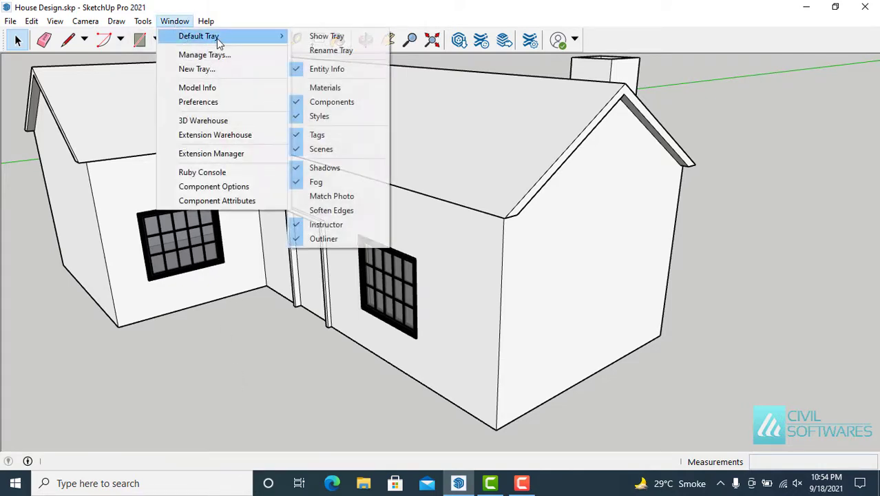
{"action": "left_click", "coordinate": [327, 38]}
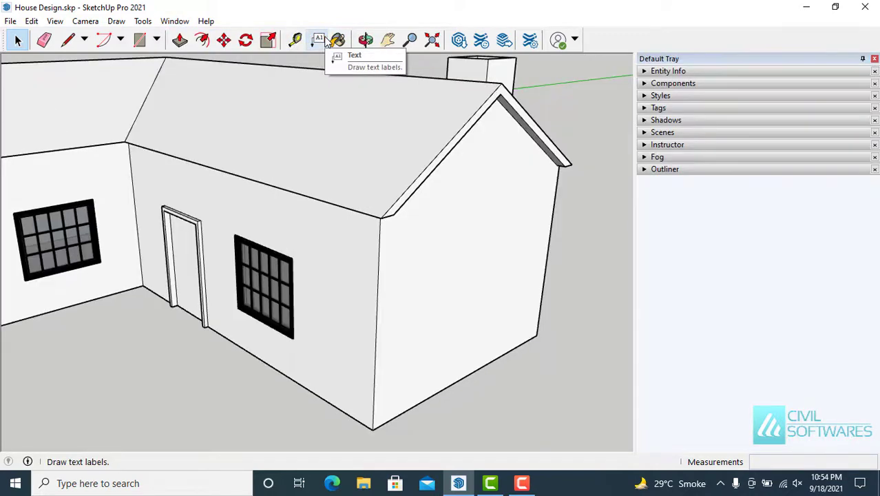
{"action": "left_click", "coordinate": [174, 21]}
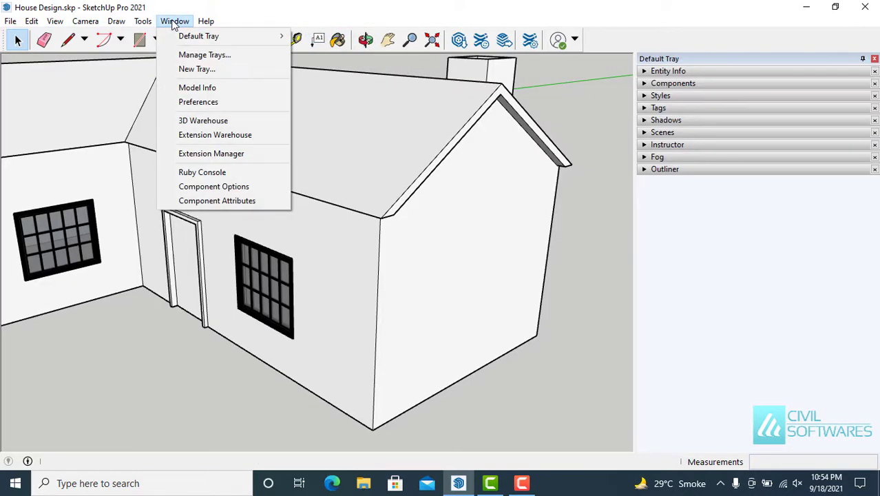
{"action": "mouse_move", "coordinate": [238, 41]}
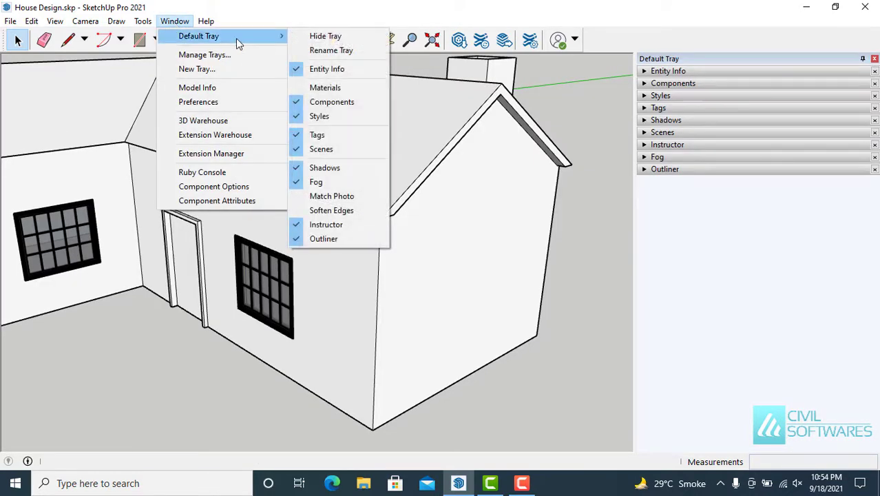
{"action": "left_click", "coordinate": [331, 89]}
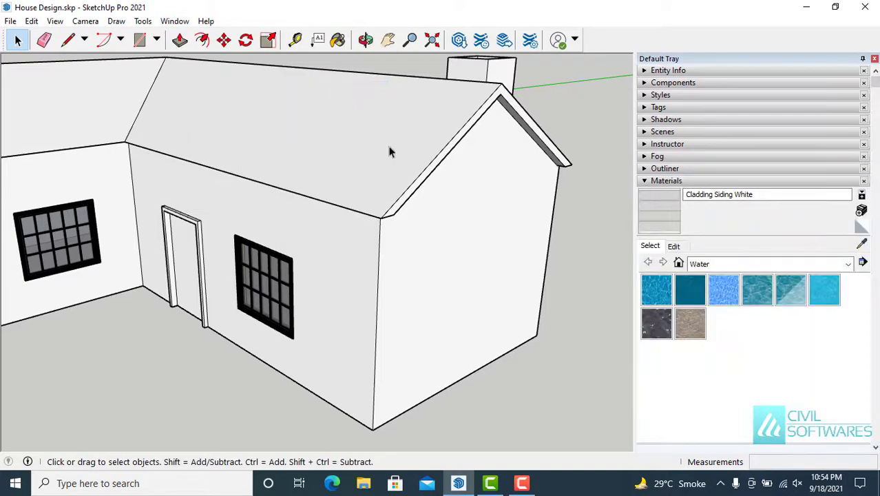
- Paint the front and rear roof slopes of both house wings with Roofing Shingles Asphalt from the Roofing materials
{"action": "left_click", "coordinate": [750, 265]}
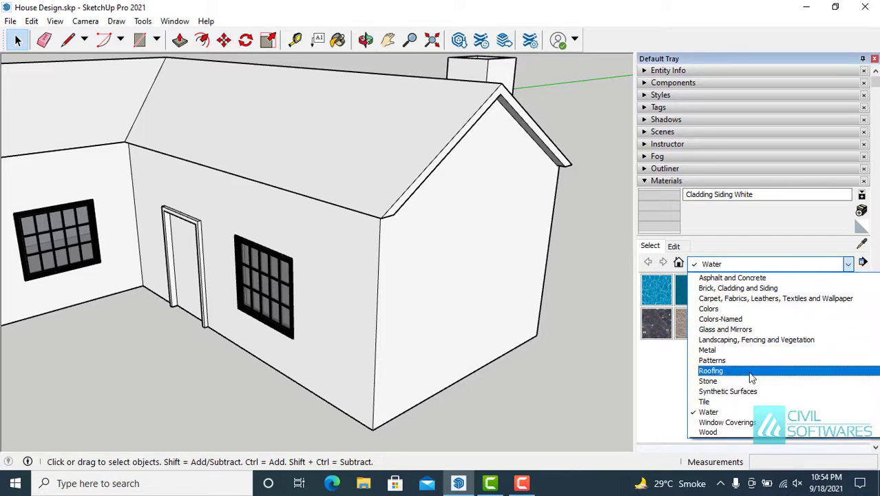
{"action": "left_click", "coordinate": [747, 376]}
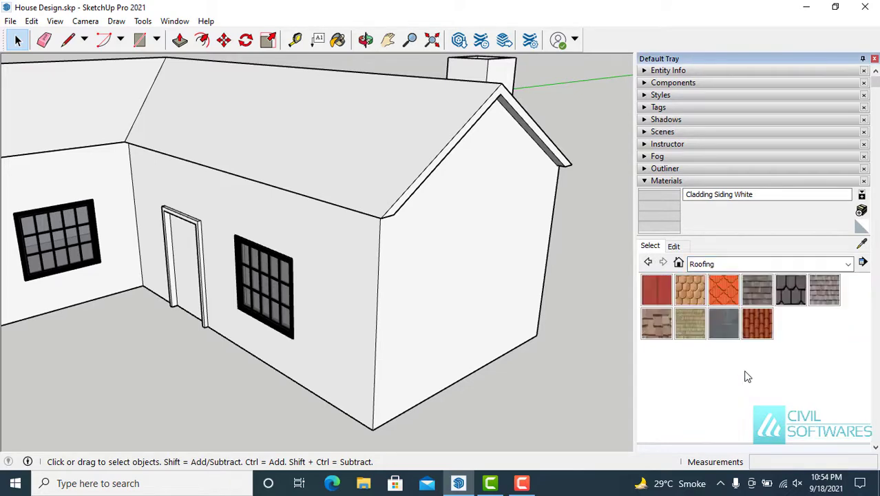
{"action": "left_click", "coordinate": [757, 290]}
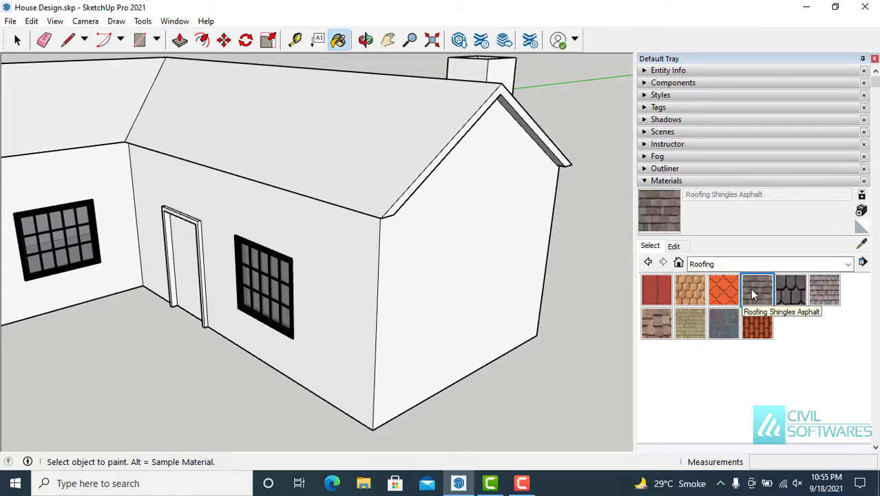
{"action": "mouse_move", "coordinate": [577, 285]}
{"action": "middle_mouse_down"}
{"action": "mouse_move", "coordinate": [578, 318]}
{"action": "mouse_move", "coordinate": [599, 356]}
{"action": "mouse_move", "coordinate": [551, 330]}
{"action": "middle_mouse_up"}
{"action": "left_click", "coordinate": [351, 173]}
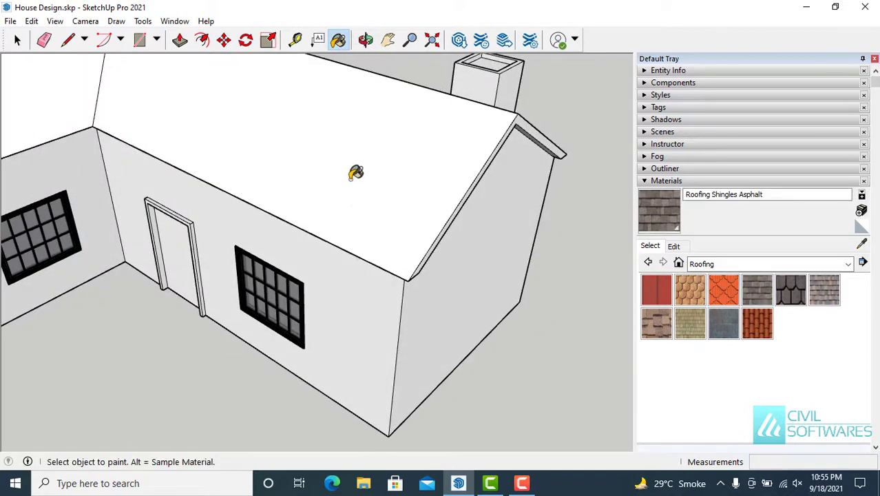
{"action": "middle_click_drag", "start_coordinate": [348, 176], "coordinate": [227, 137]}
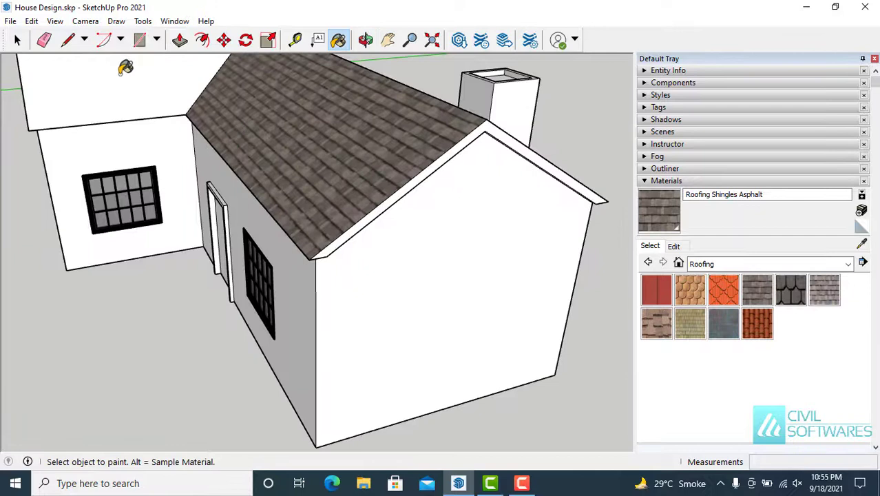
{"action": "left_click", "coordinate": [125, 84]}
{"action": "mouse_move", "coordinate": [316, 217]}
{"action": "middle_mouse_down"}
{"action": "mouse_move", "coordinate": [350, 200]}
{"action": "mouse_move", "coordinate": [333, 181]}
{"action": "middle_mouse_up"}
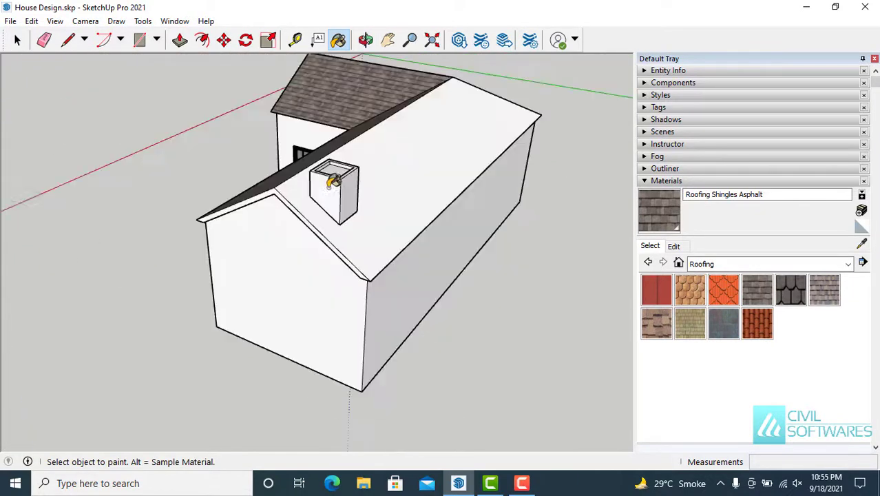
{"action": "left_click", "coordinate": [386, 169]}
{"action": "middle_click_drag", "start_coordinate": [477, 172], "coordinate": [350, 183]}
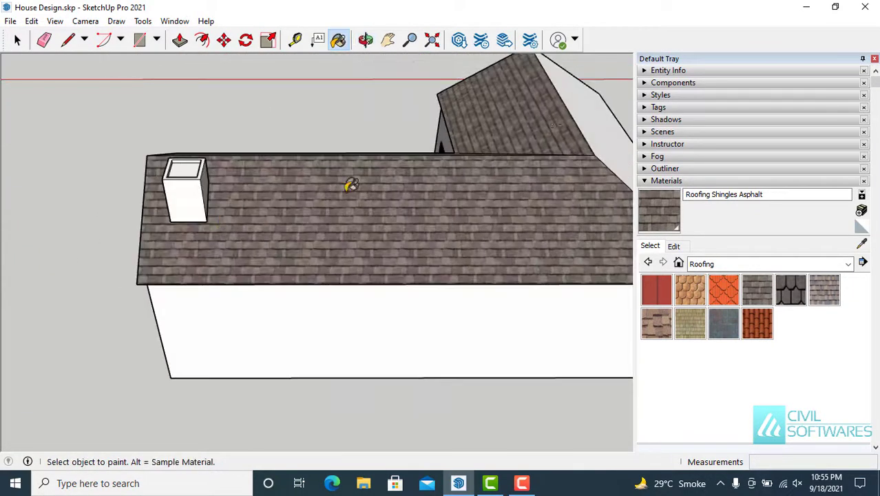
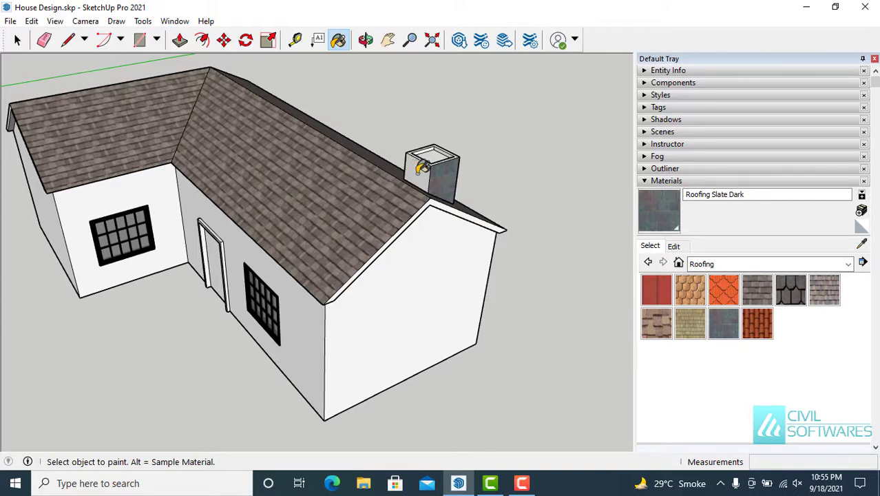
- Paint the remaining outer side faces of the chimney with Roofing Slate Dark
{"action": "mouse_move", "coordinate": [488, 190]}
{"action": "middle_mouse_down"}
{"action": "mouse_move", "coordinate": [187, 181]}
{"action": "mouse_move", "coordinate": [289, 173]}
{"action": "mouse_move", "coordinate": [334, 222]}
{"action": "mouse_move", "coordinate": [132, 198]}
{"action": "mouse_move", "coordinate": [184, 168]}
{"action": "middle_mouse_up"}
{"action": "mouse_move", "coordinate": [237, 169]}
{"action": "middle_mouse_down"}
{"action": "mouse_move", "coordinate": [159, 178]}
{"action": "mouse_move", "coordinate": [162, 141]}
{"action": "middle_mouse_up"}
{"action": "mouse_move", "coordinate": [143, 191]}
{"action": "middle_mouse_down"}
{"action": "mouse_move", "coordinate": [492, 281]}
{"action": "mouse_move", "coordinate": [295, 275]}
{"action": "mouse_move", "coordinate": [576, 255]}
{"action": "mouse_move", "coordinate": [542, 222]}
{"action": "mouse_move", "coordinate": [554, 185]}
{"action": "middle_mouse_up"}
{"action": "key", "text": "space"}
- Try Roofing Shingles Asphalt on the rim around the chimney's top opening
{"action": "left_click", "coordinate": [757, 289]}
{"action": "mouse_move", "coordinate": [579, 269]}
{"action": "middle_mouse_down"}
{"action": "mouse_move", "coordinate": [546, 262]}
{"action": "mouse_move", "coordinate": [359, 276]}
{"action": "middle_mouse_up"}
{"action": "scroll", "coordinate": [395, 257], "scroll_direction": "up", "scroll_amount": 3}
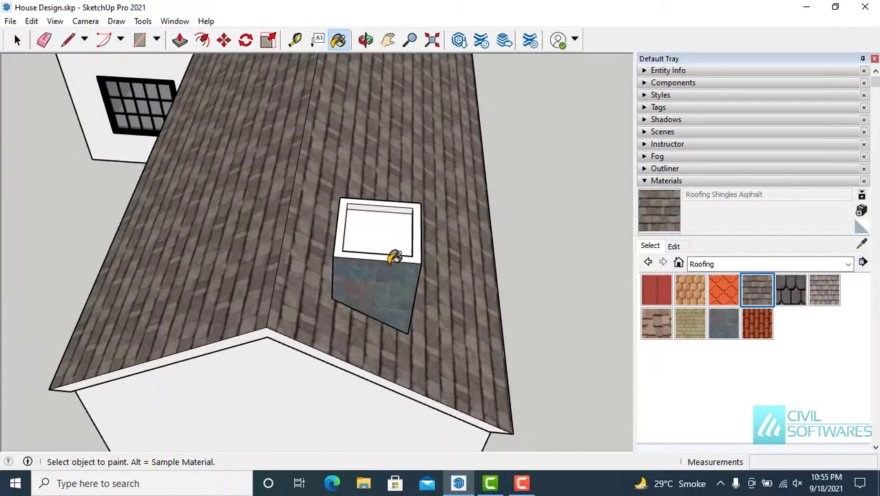
{"action": "left_click", "coordinate": [346, 218]}
{"action": "scroll", "coordinate": [355, 212], "scroll_direction": "up", "scroll_amount": 1}
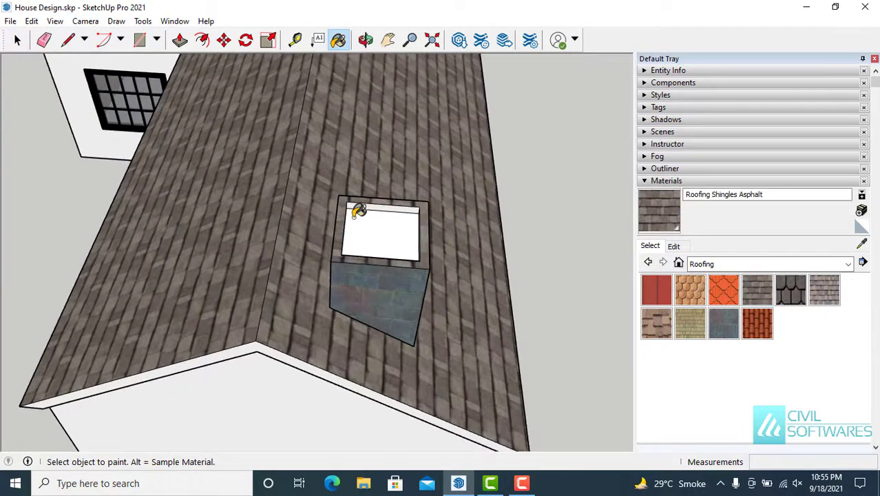
{"action": "middle_click_drag", "start_coordinate": [358, 212], "coordinate": [352, 193]}
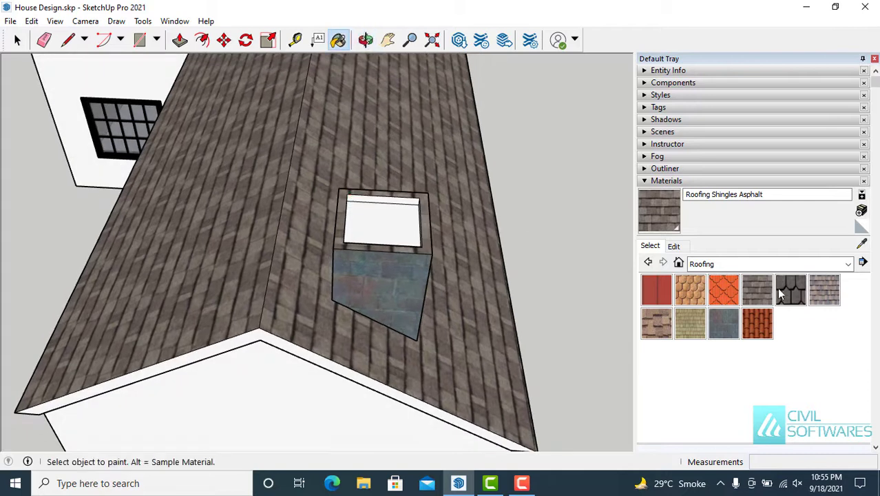
- Paint the chimney's top rim and the inner walls of its recess with Roofing Slate Dark
{"action": "left_click", "coordinate": [727, 333]}
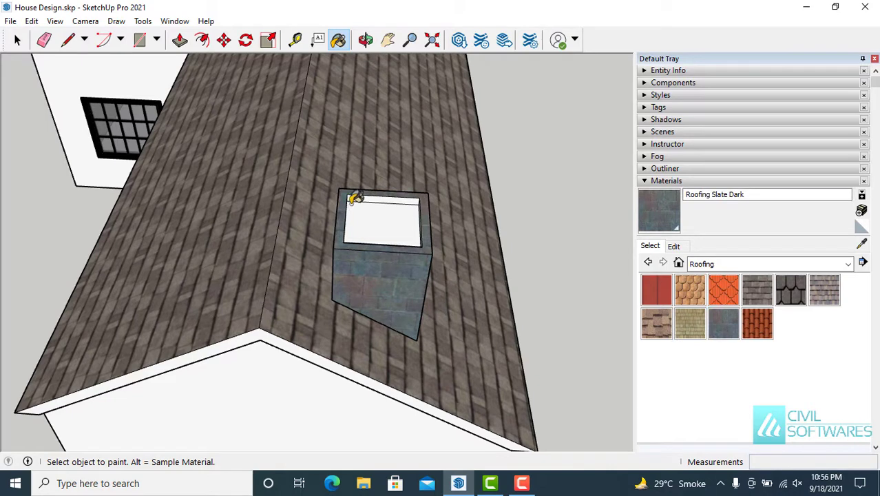
{"action": "middle_click_drag", "start_coordinate": [365, 203], "coordinate": [390, 170]}
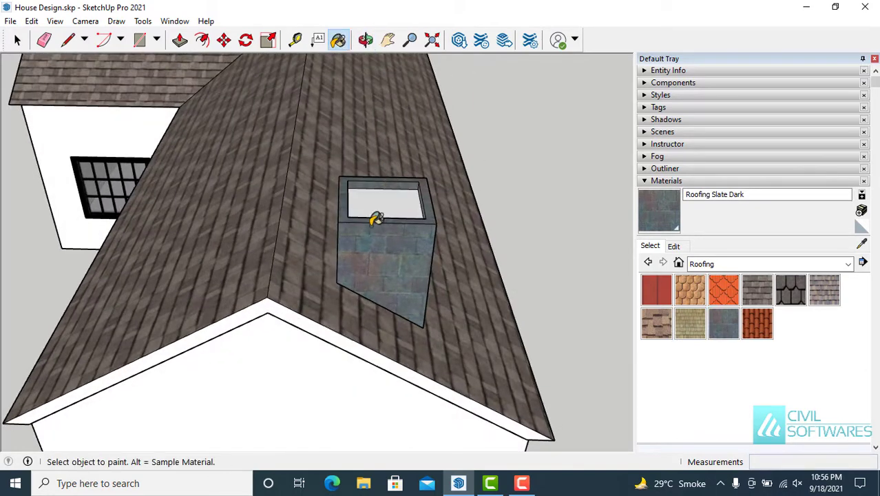
{"action": "middle_click_drag", "start_coordinate": [373, 218], "coordinate": [432, 158]}
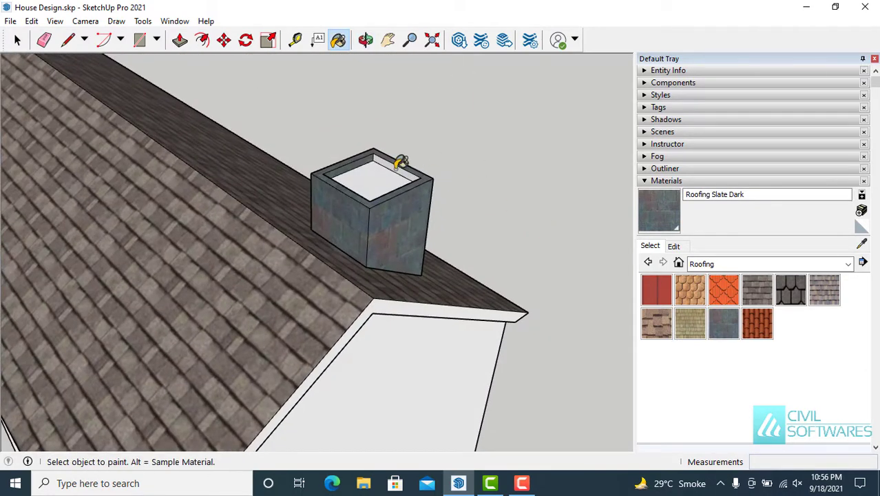
{"action": "mouse_move", "coordinate": [305, 202]}
{"action": "middle_mouse_down"}
{"action": "mouse_move", "coordinate": [501, 246]}
{"action": "mouse_move", "coordinate": [288, 226]}
{"action": "mouse_move", "coordinate": [362, 265]}
{"action": "mouse_move", "coordinate": [426, 182]}
{"action": "middle_mouse_up"}
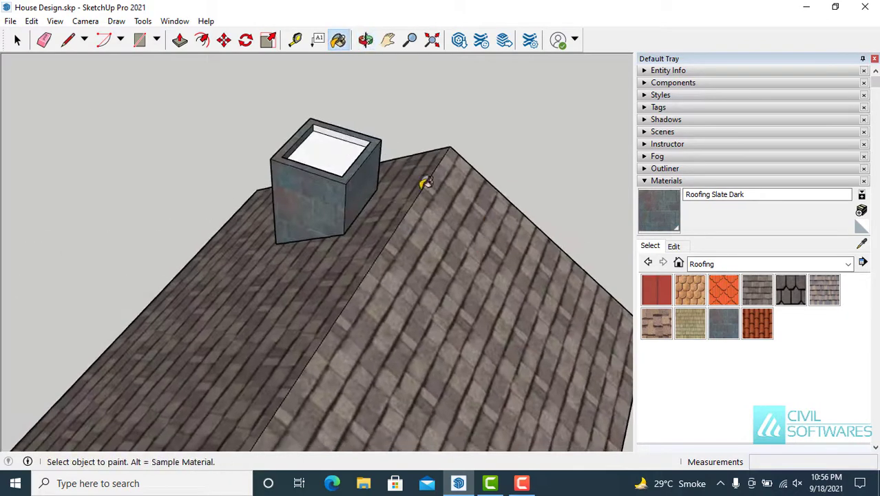
{"action": "left_click", "coordinate": [342, 128]}
{"action": "mouse_move", "coordinate": [282, 214]}
{"action": "middle_mouse_down"}
{"action": "mouse_move", "coordinate": [503, 247]}
{"action": "mouse_move", "coordinate": [358, 126]}
{"action": "middle_mouse_up"}
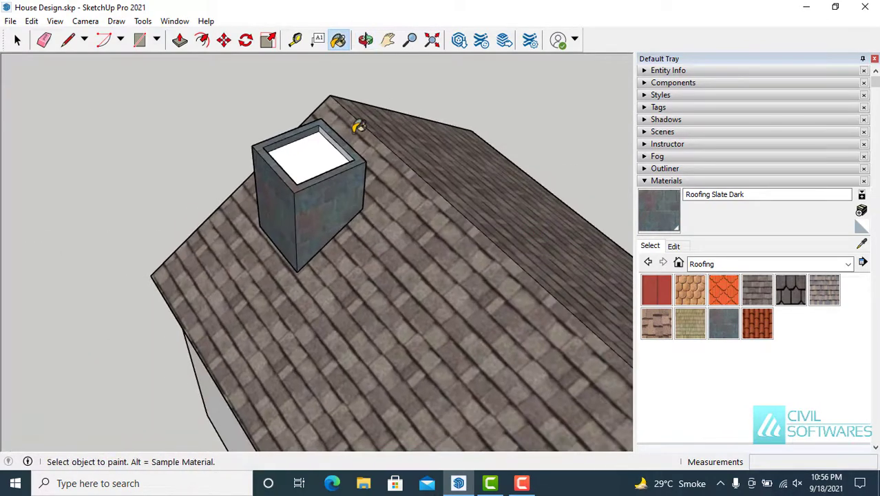
{"action": "middle_click_drag", "start_coordinate": [322, 262], "coordinate": [372, 186]}
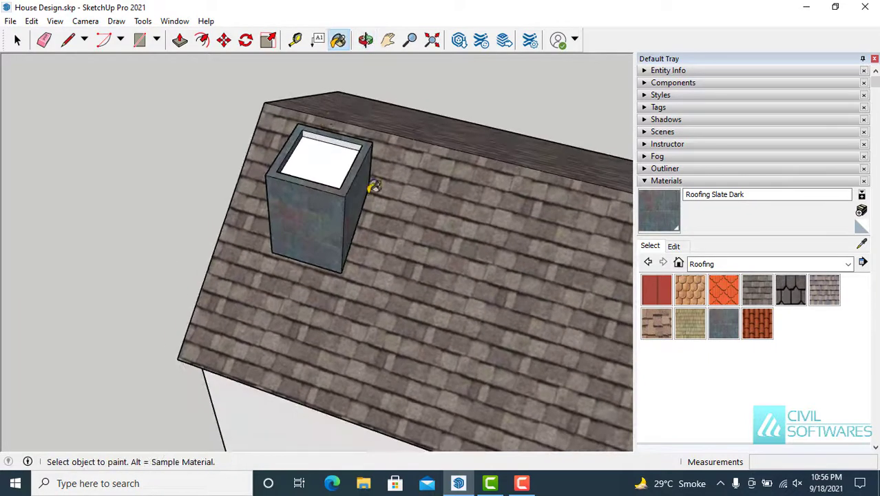
{"action": "left_click", "coordinate": [337, 133]}
{"action": "mouse_move", "coordinate": [270, 198]}
{"action": "middle_mouse_down"}
{"action": "mouse_move", "coordinate": [350, 252]}
{"action": "mouse_move", "coordinate": [469, 261]}
{"action": "middle_mouse_up"}
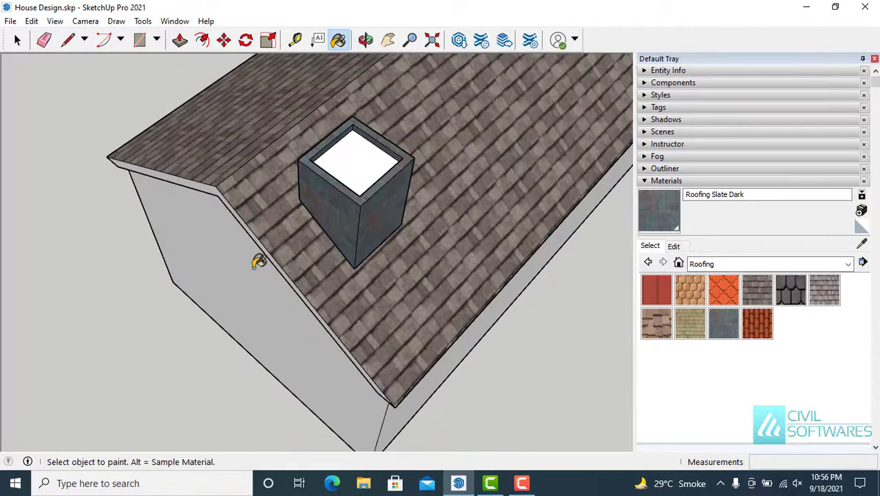
{"action": "key", "text": "space"}
- Paint the door panel with Wood Cherry Original from the Wood materials
{"action": "mouse_move", "coordinate": [134, 265]}
{"action": "middle_mouse_down"}
{"action": "mouse_move", "coordinate": [466, 206]}
{"action": "mouse_move", "coordinate": [253, 272]}
{"action": "mouse_move", "coordinate": [78, 252]}
{"action": "mouse_move", "coordinate": [208, 186]}
{"action": "mouse_move", "coordinate": [153, 304]}
{"action": "mouse_move", "coordinate": [194, 262]}
{"action": "middle_mouse_up"}
{"action": "scroll", "coordinate": [129, 349], "scroll_direction": "up", "scroll_amount": 3}
{"action": "middle_click_drag", "start_coordinate": [212, 377], "coordinate": [172, 376]}
{"action": "left_click", "coordinate": [761, 266]}
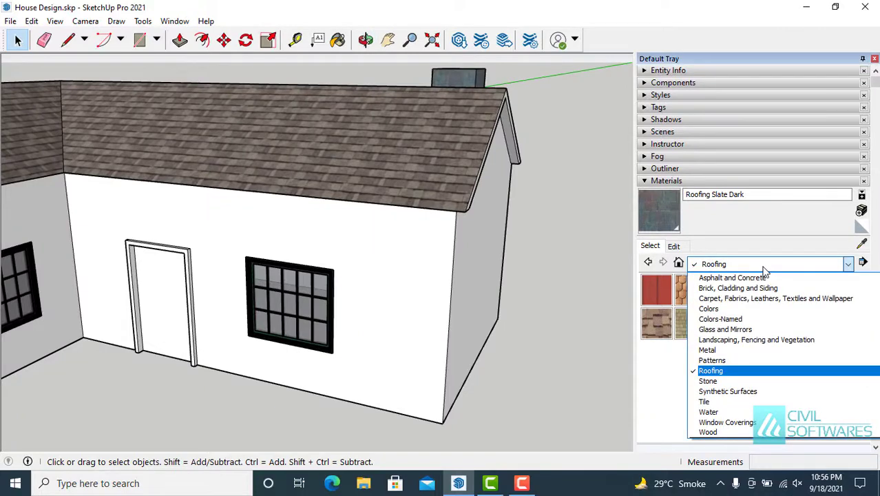
{"action": "left_click", "coordinate": [714, 432]}
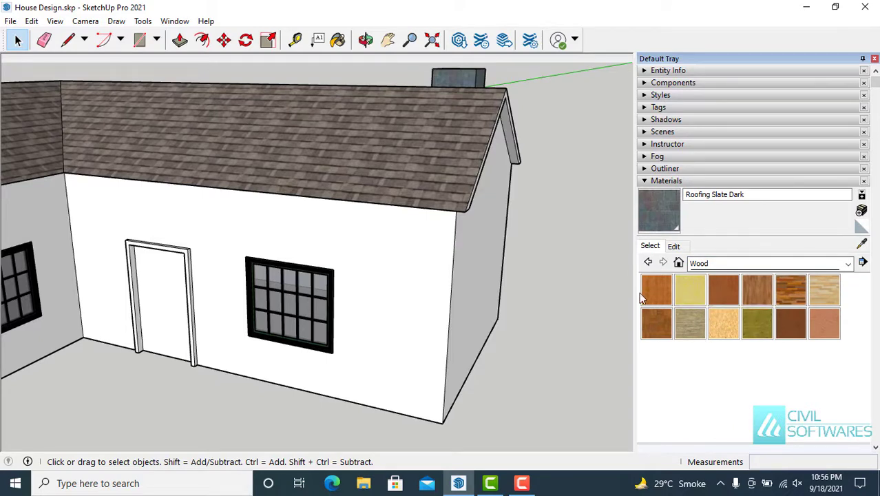
{"action": "left_click", "coordinate": [674, 320]}
{"action": "left_click", "coordinate": [160, 297]}
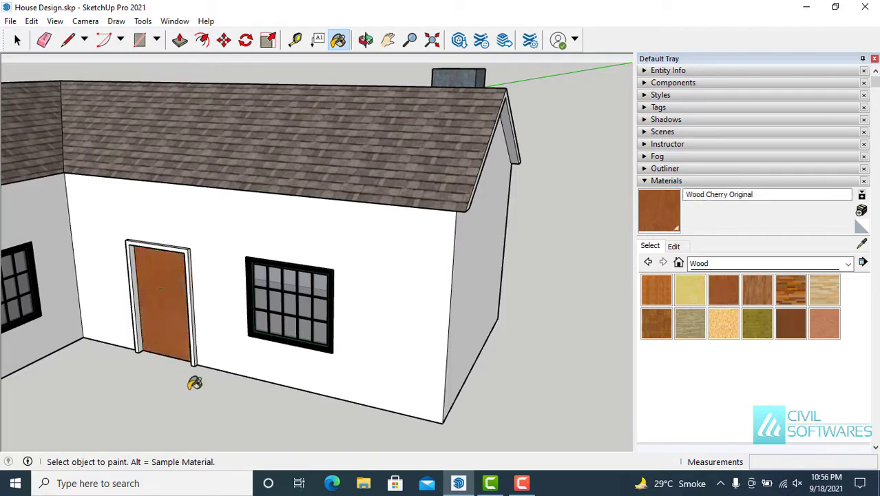
{"action": "key", "text": "space"}
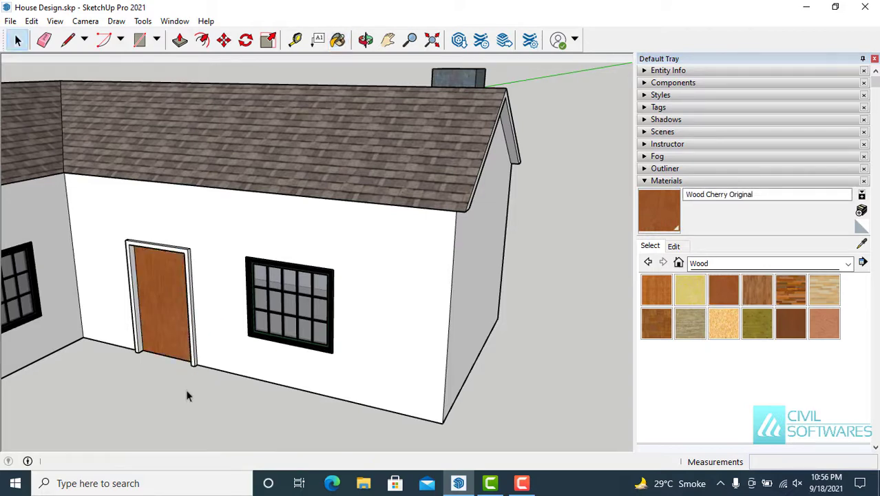
- Paint the door frame's front face, outer side and visible inner jamb with Metal Seamed from the Metal materials
{"action": "middle_click_drag", "start_coordinate": [187, 395], "coordinate": [165, 387]}
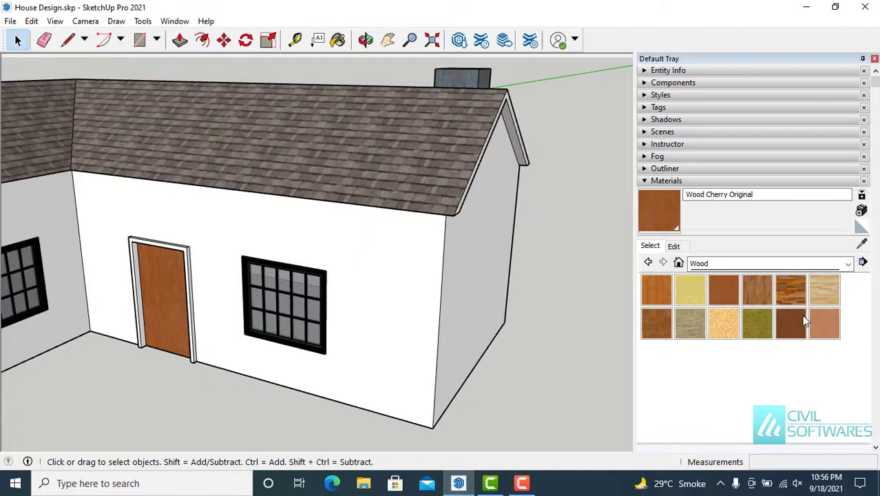
{"action": "left_click", "coordinate": [750, 264]}
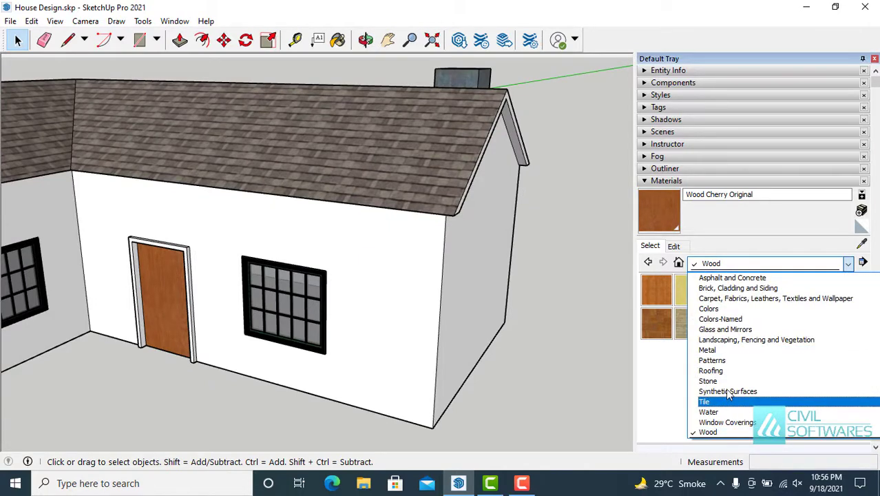
{"action": "left_click", "coordinate": [721, 351]}
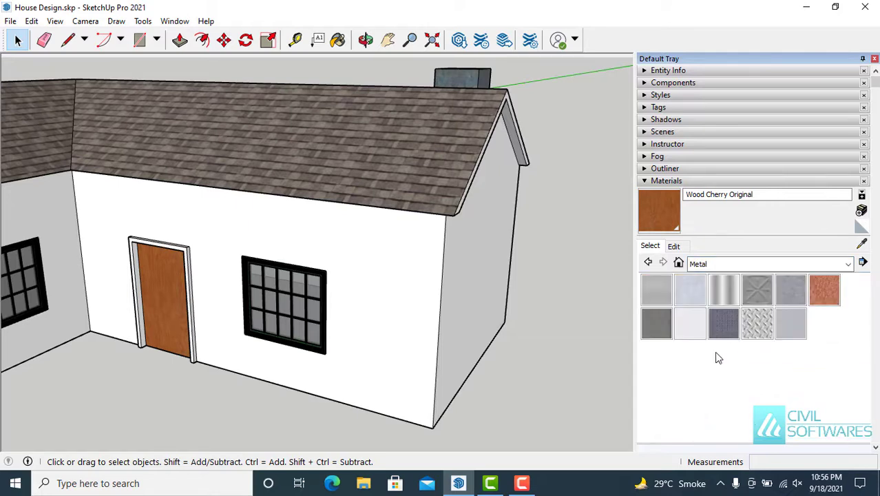
{"action": "left_click", "coordinate": [656, 325]}
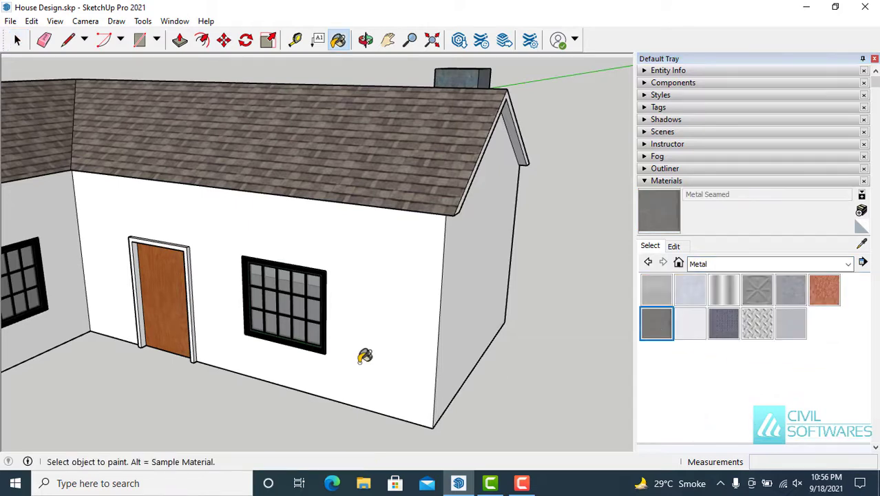
{"action": "scroll", "coordinate": [109, 276], "scroll_direction": "up", "scroll_amount": 2}
{"action": "scroll", "coordinate": [109, 276], "scroll_direction": "up", "scroll_amount": 3}
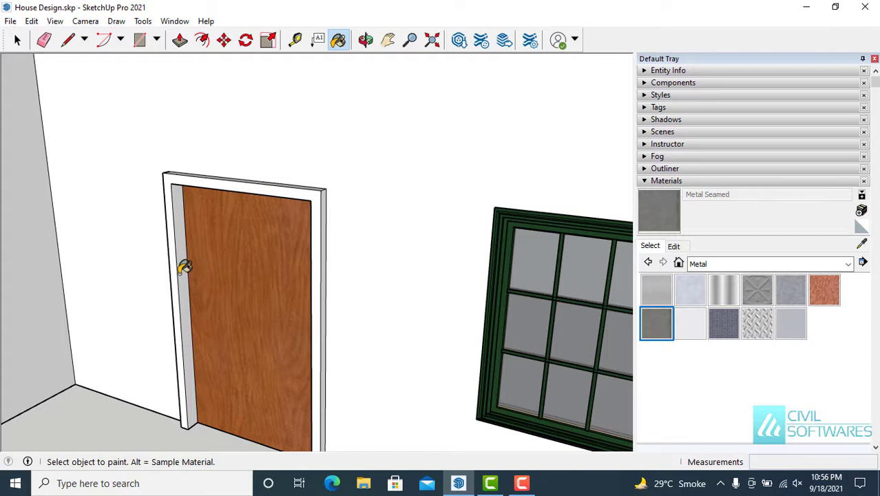
{"action": "left_click", "coordinate": [184, 266]}
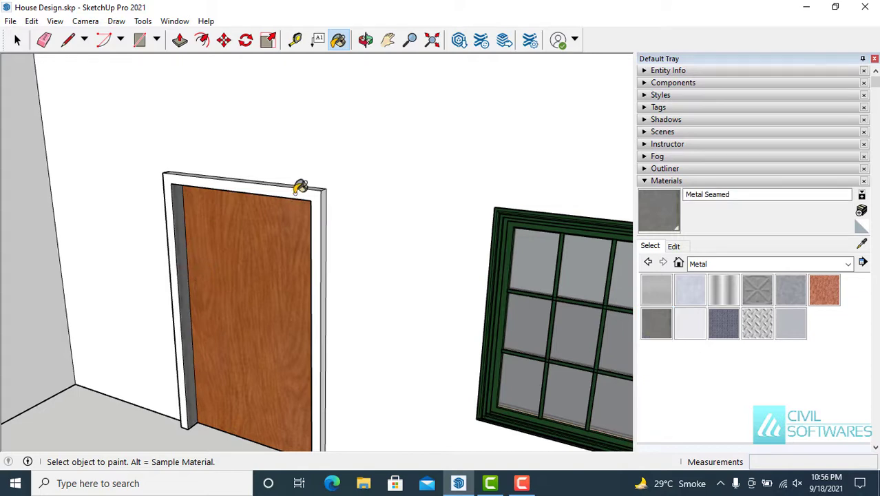
{"action": "left_click", "coordinate": [301, 187]}
{"action": "left_click", "coordinate": [324, 212]}
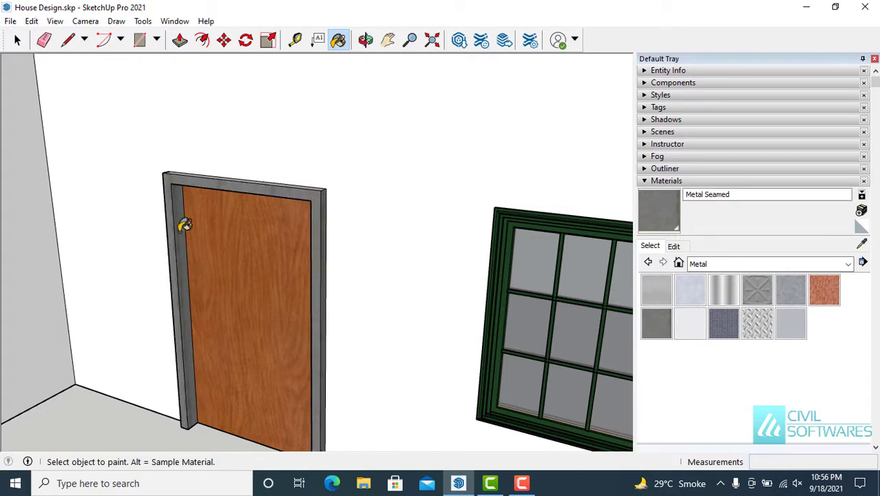
- Paint the door frame's opposite outer side and remaining inner jamb with Metal Seamed
{"action": "mouse_move", "coordinate": [249, 215]}
{"action": "middle_mouse_down"}
{"action": "mouse_move", "coordinate": [232, 314]}
{"action": "mouse_move", "coordinate": [257, 219]}
{"action": "mouse_move", "coordinate": [279, 279]}
{"action": "mouse_move", "coordinate": [440, 308]}
{"action": "mouse_move", "coordinate": [420, 296]}
{"action": "middle_mouse_up"}
{"action": "left_click", "coordinate": [260, 212]}
{"action": "scroll", "coordinate": [281, 289], "scroll_direction": "up", "scroll_amount": 5}
{"action": "left_click", "coordinate": [332, 245]}
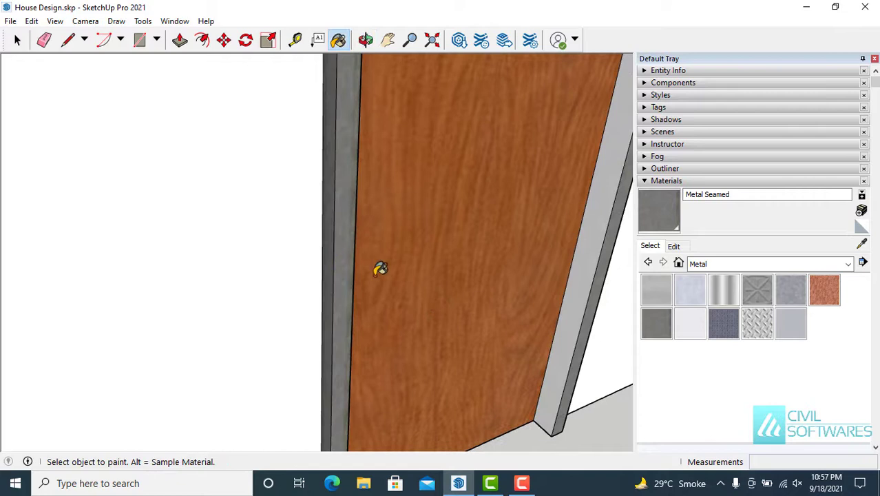
{"action": "mouse_move", "coordinate": [379, 267]}
{"action": "middle_mouse_down"}
{"action": "mouse_move", "coordinate": [281, 287]}
{"action": "mouse_move", "coordinate": [196, 269]}
{"action": "mouse_move", "coordinate": [329, 305]}
{"action": "middle_mouse_up"}
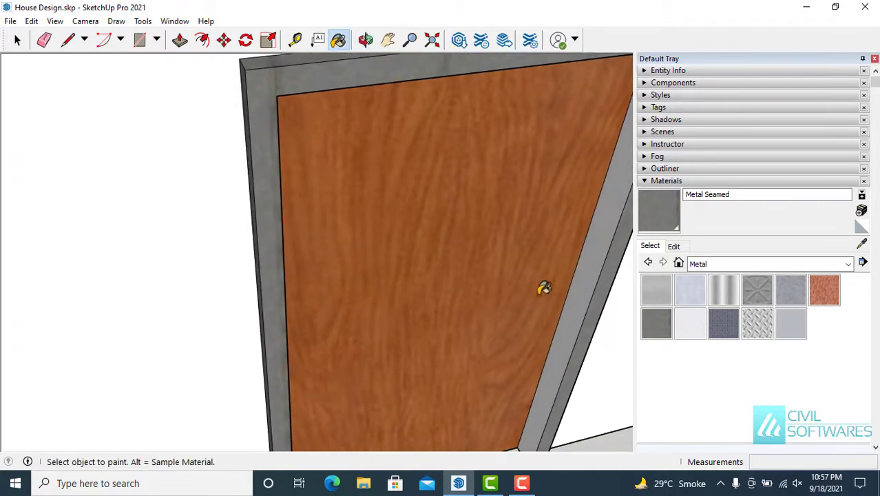
{"action": "left_click", "coordinate": [592, 284]}
{"action": "scroll", "coordinate": [524, 292], "scroll_direction": "down", "scroll_amount": 3}
{"action": "mouse_move", "coordinate": [522, 295]}
{"action": "middle_mouse_down"}
{"action": "mouse_move", "coordinate": [479, 301]}
{"action": "mouse_move", "coordinate": [376, 199]}
{"action": "middle_mouse_up"}
{"action": "key", "text": "space"}
{"action": "scroll", "coordinate": [307, 187], "scroll_direction": "down", "scroll_amount": 8}
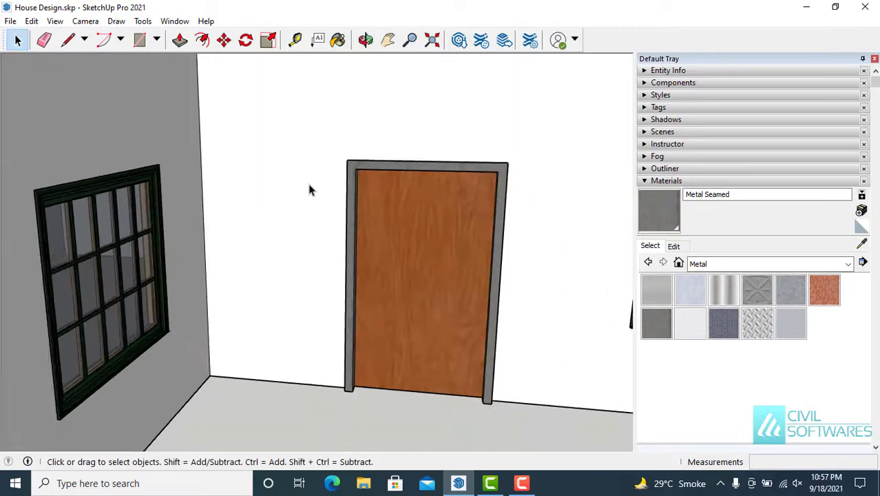
- Paint the roof edge and overhang underside of the gable nearest the chimney with Metal Seamed
{"action": "scroll", "coordinate": [430, 348], "scroll_direction": "down", "scroll_amount": 3}
{"action": "middle_click_drag", "start_coordinate": [431, 347], "coordinate": [246, 340]}
{"action": "scroll", "coordinate": [255, 314], "scroll_direction": "down", "scroll_amount": 2}
{"action": "scroll", "coordinate": [247, 322], "scroll_direction": "down", "scroll_amount": 2}
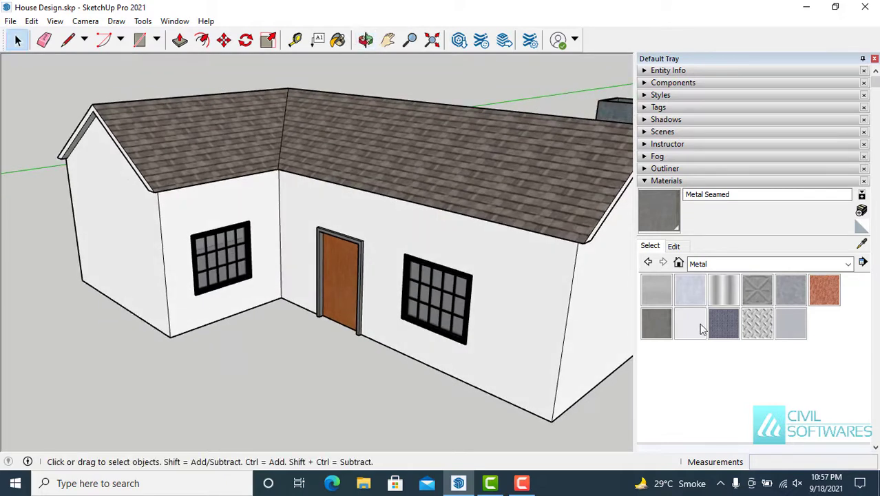
{"action": "left_click", "coordinate": [654, 330]}
{"action": "middle_click_drag", "start_coordinate": [511, 295], "coordinate": [423, 166]}
{"action": "left_click", "coordinate": [423, 183]}
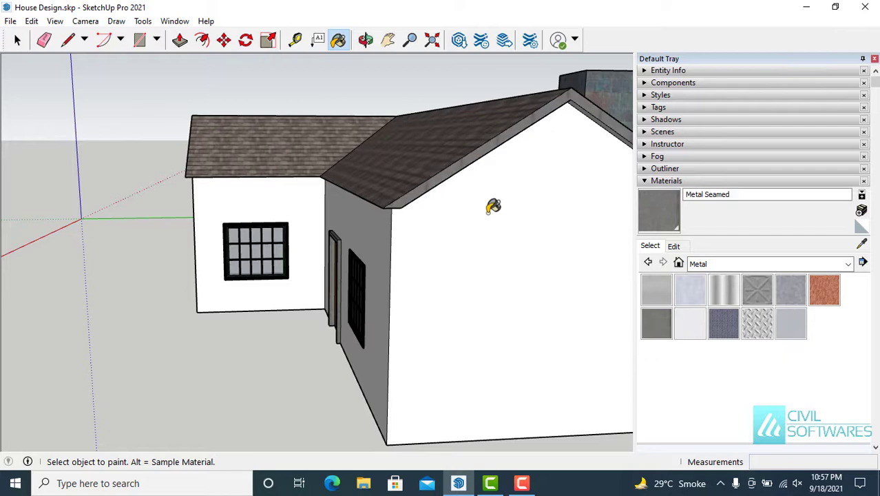
{"action": "middle_click_drag", "start_coordinate": [496, 202], "coordinate": [458, 104]}
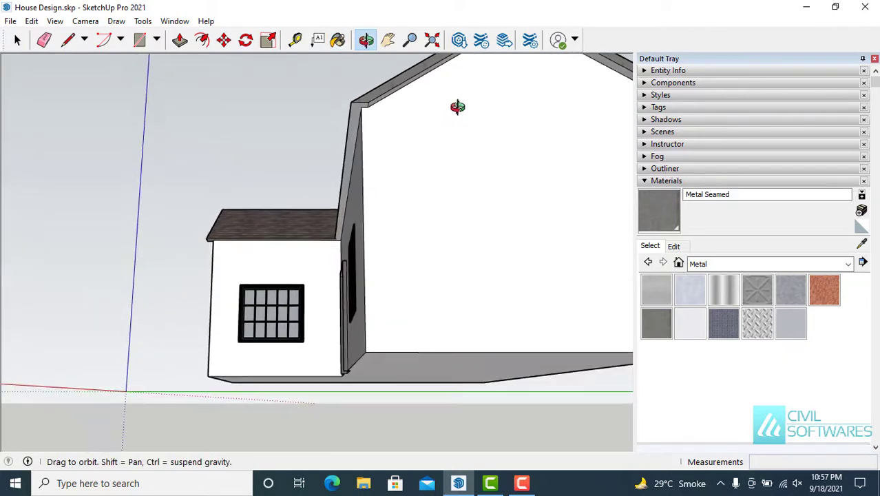
{"action": "left_click", "coordinate": [358, 103]}
{"action": "mouse_move", "coordinate": [403, 88]}
{"action": "middle_mouse_down"}
{"action": "mouse_move", "coordinate": [413, 108]}
{"action": "mouse_move", "coordinate": [377, 71]}
{"action": "middle_mouse_up"}
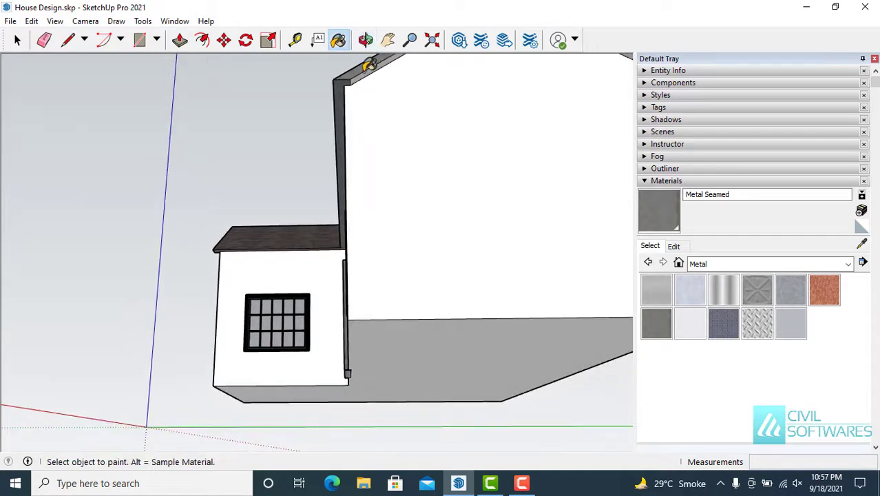
{"action": "left_click", "coordinate": [370, 67]}
- Paint the roof edge and overhang underside of the projecting wing's gable with Metal Seamed
{"action": "mouse_move", "coordinate": [344, 108]}
{"action": "middle_mouse_down"}
{"action": "mouse_move", "coordinate": [403, 252]}
{"action": "mouse_move", "coordinate": [290, 230]}
{"action": "mouse_move", "coordinate": [304, 216]}
{"action": "mouse_move", "coordinate": [304, 195]}
{"action": "middle_mouse_up"}
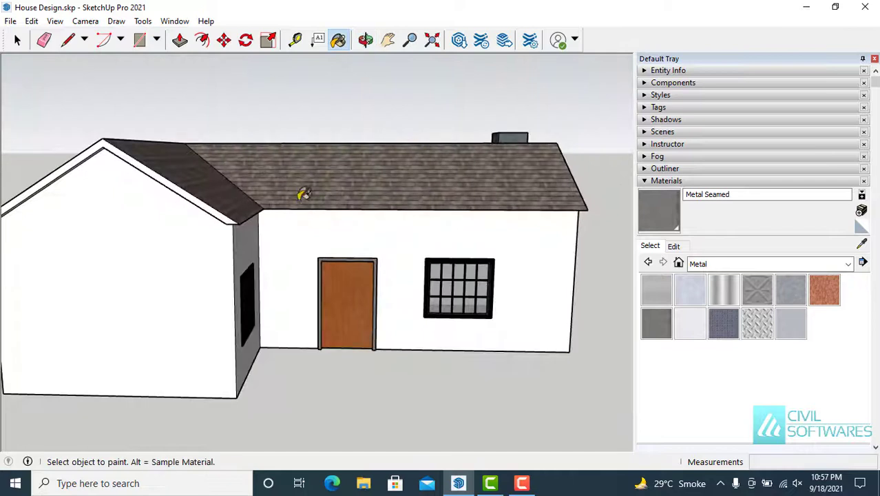
{"action": "left_click", "coordinate": [198, 192]}
{"action": "middle_click_drag", "start_coordinate": [147, 177], "coordinate": [198, 163]}
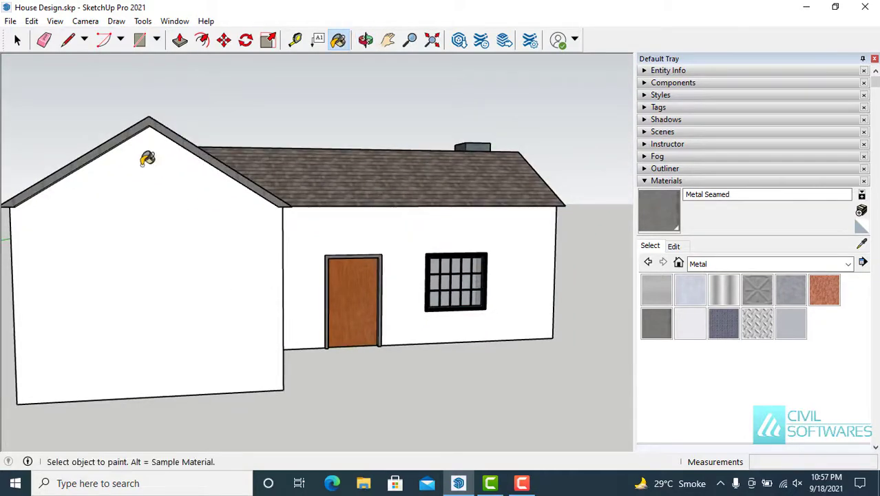
{"action": "mouse_move", "coordinate": [148, 143]}
{"action": "middle_mouse_down"}
{"action": "mouse_move", "coordinate": [214, 112]}
{"action": "mouse_move", "coordinate": [295, 94]}
{"action": "middle_mouse_up"}
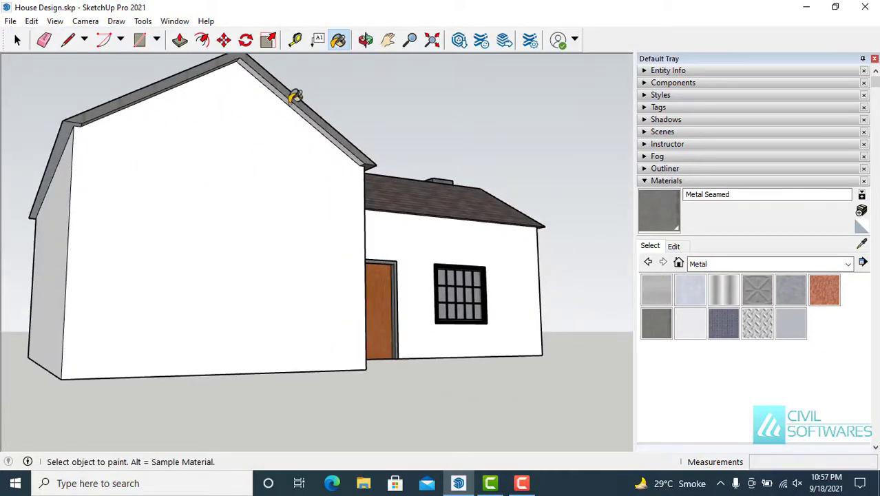
{"action": "left_click", "coordinate": [295, 96]}
{"action": "mouse_move", "coordinate": [94, 134]}
{"action": "middle_mouse_down"}
{"action": "mouse_move", "coordinate": [224, 134]}
{"action": "mouse_move", "coordinate": [244, 78]}
{"action": "middle_mouse_up"}
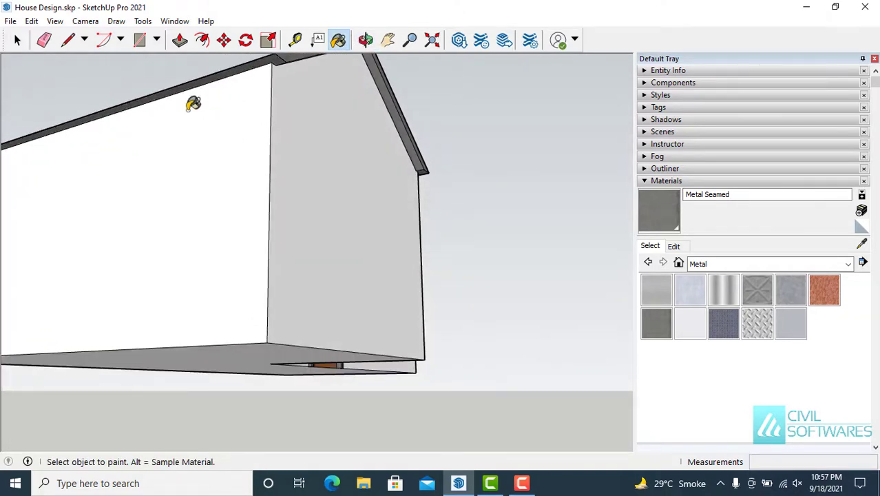
{"action": "middle_click_drag", "start_coordinate": [193, 102], "coordinate": [188, 244]}
{"action": "mouse_move", "coordinate": [226, 215]}
{"action": "middle_mouse_down"}
{"action": "mouse_move", "coordinate": [216, 228]}
{"action": "mouse_move", "coordinate": [261, 191]}
{"action": "middle_mouse_up"}
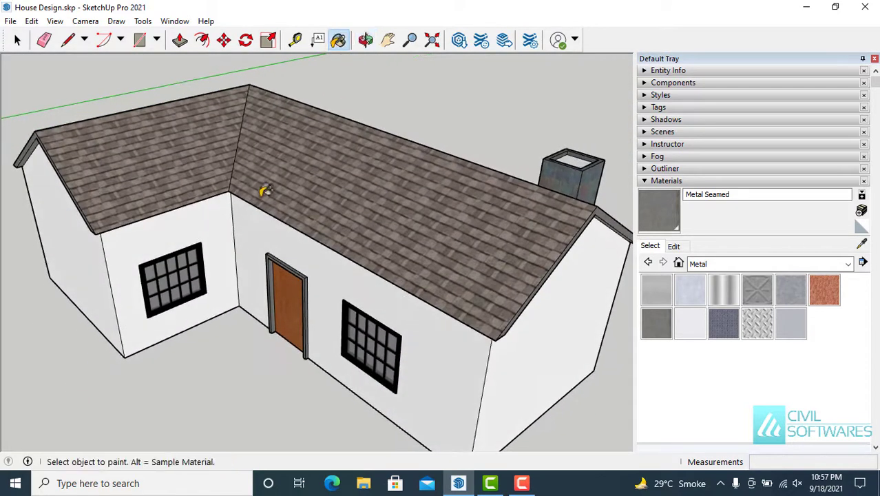
- Show the Brick, Cladding and Siding materials and select the gable-end wall nearest the chimney
{"action": "scroll", "coordinate": [255, 227], "scroll_direction": "down", "scroll_amount": 3}
{"action": "middle_click_drag", "start_coordinate": [239, 358], "coordinate": [270, 310]}
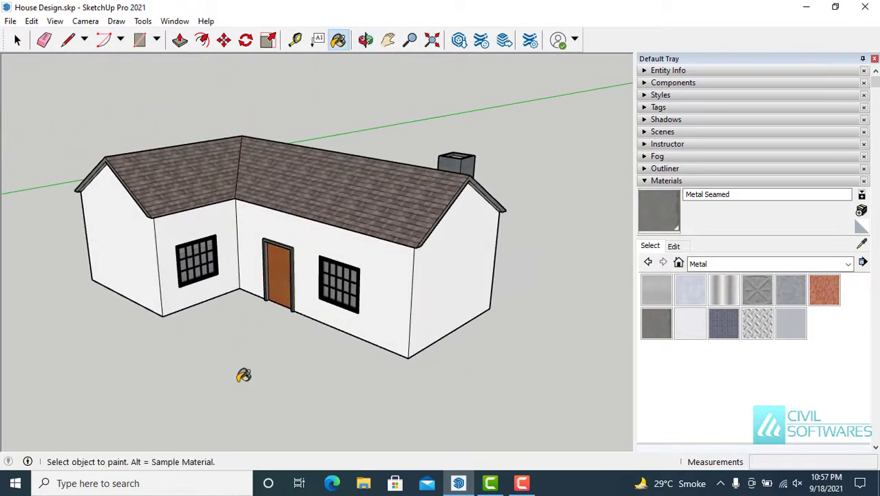
{"action": "key", "text": "space"}
{"action": "left_click", "coordinate": [788, 264]}
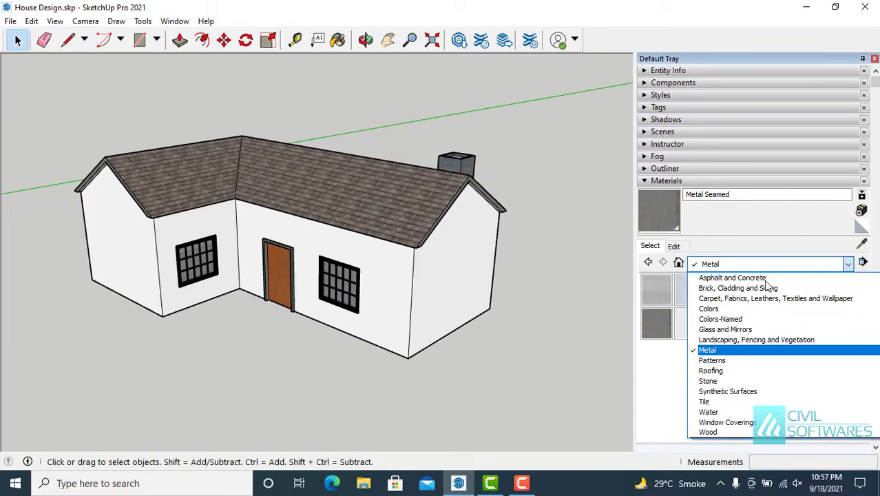
{"action": "left_click", "coordinate": [739, 288]}
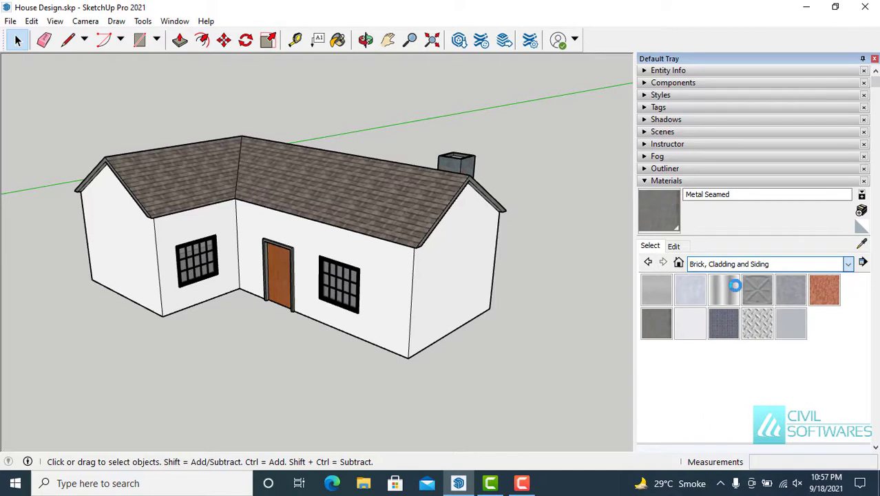
{"action": "left_click", "coordinate": [441, 257]}
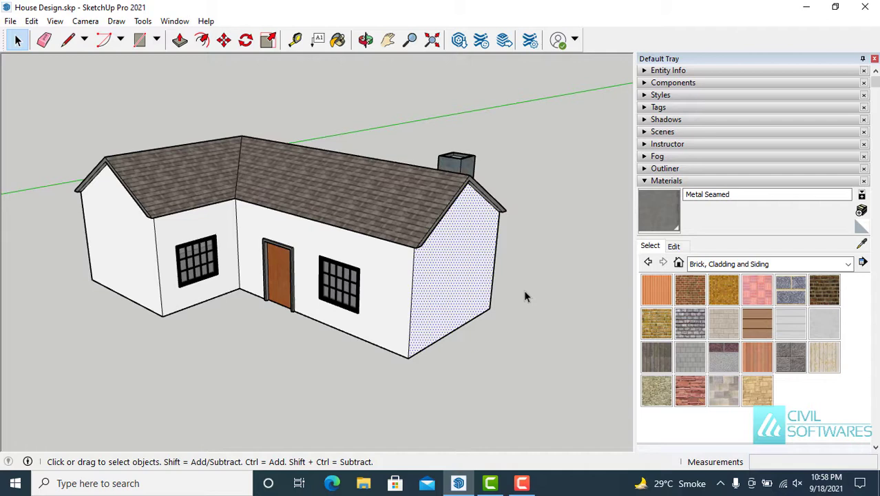
- Replace the texture image of the Metal Seamed material with texture.jpg from the House Design folder
{"action": "left_click", "coordinate": [673, 247]}
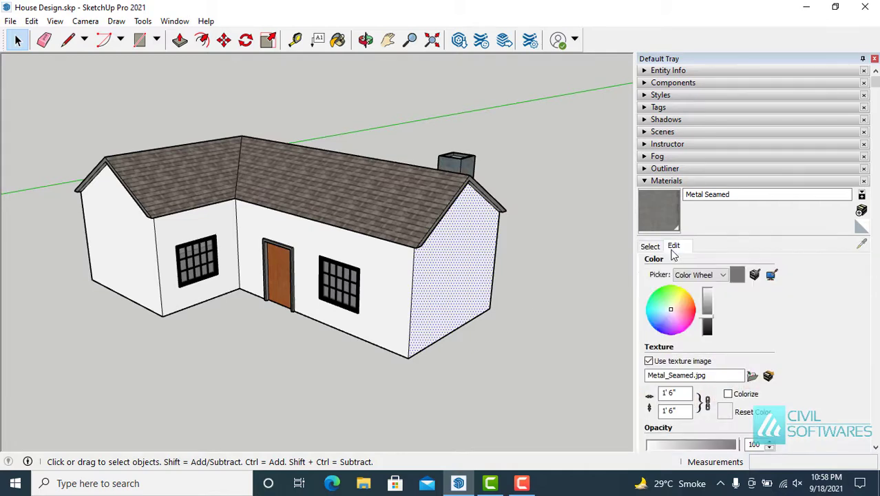
{"action": "left_click", "coordinate": [752, 376]}
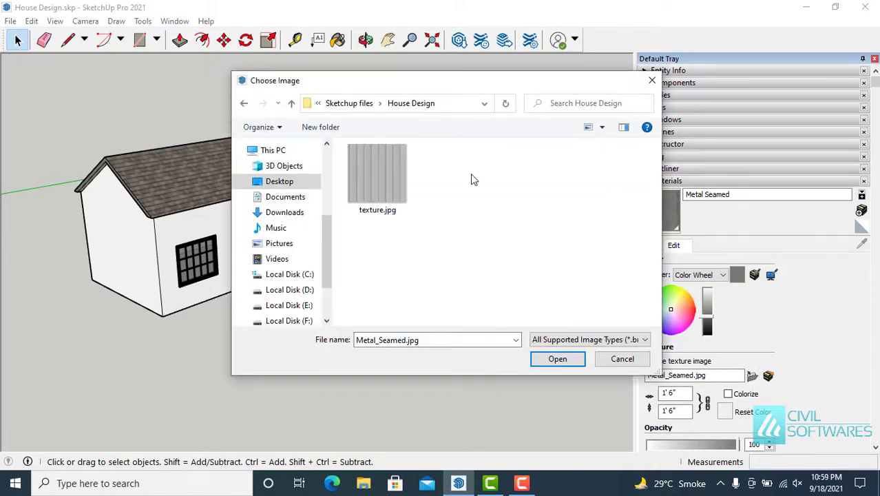
{"action": "left_click", "coordinate": [364, 177]}
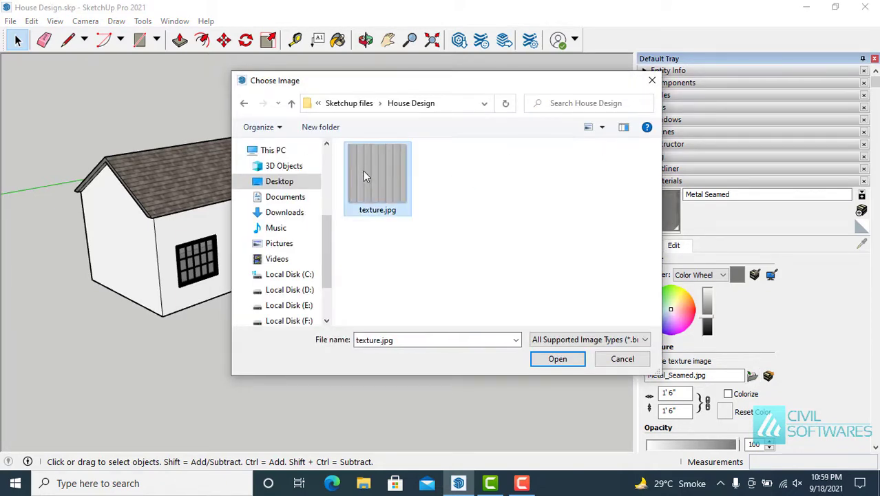
{"action": "left_click", "coordinate": [568, 360]}
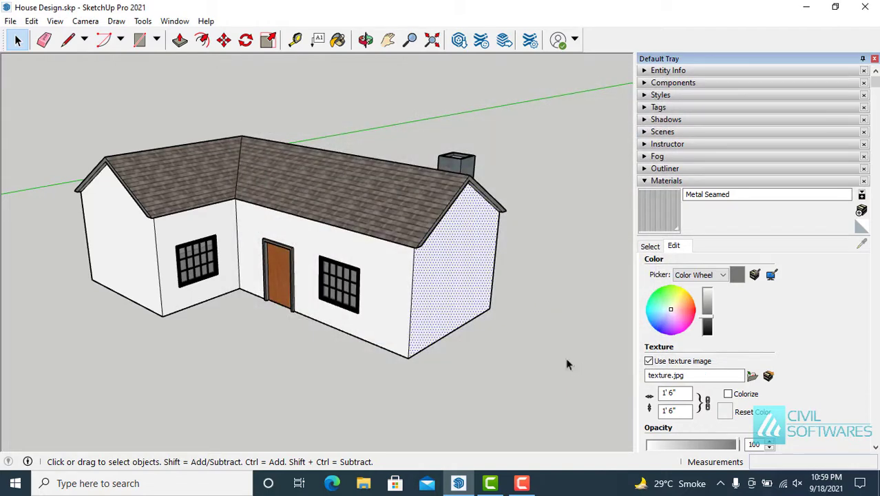
{"action": "middle_click_drag", "start_coordinate": [555, 296], "coordinate": [550, 257]}
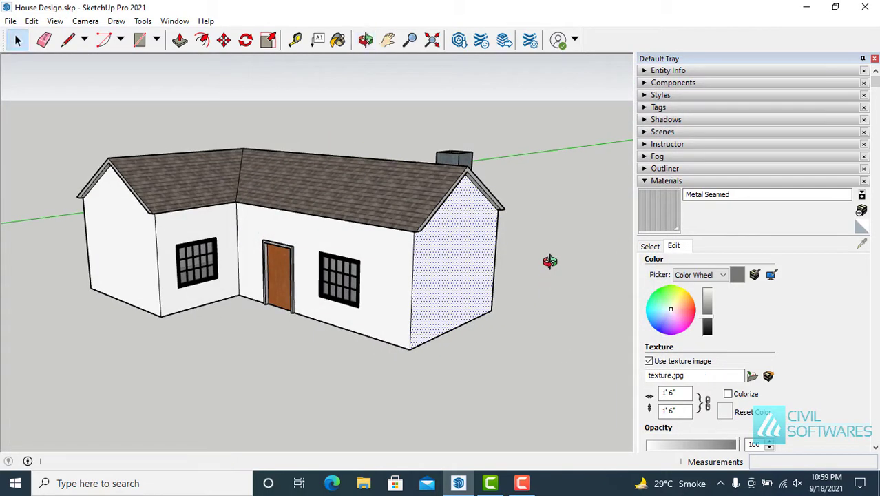
- Paint the chimney-side gable wall, the front door wall and the wing's gable and window walls with the edited Metal Seamed material
{"action": "left_click", "coordinate": [649, 246]}
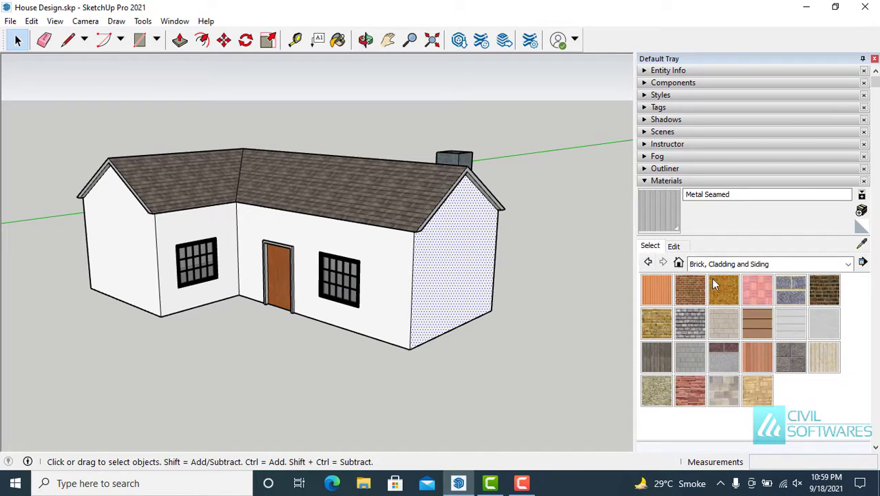
{"action": "left_click", "coordinate": [660, 210]}
{"action": "left_click", "coordinate": [458, 262]}
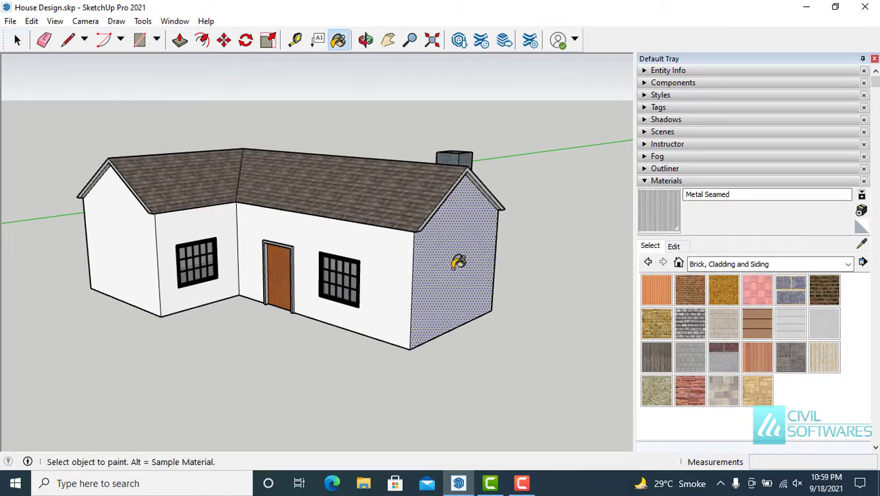
{"action": "left_click", "coordinate": [371, 246]}
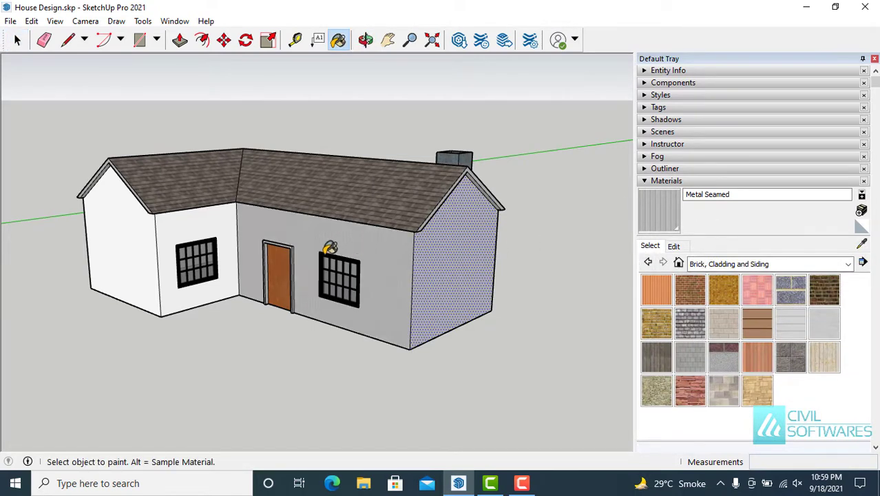
{"action": "left_click", "coordinate": [111, 238]}
{"action": "left_click", "coordinate": [181, 229]}
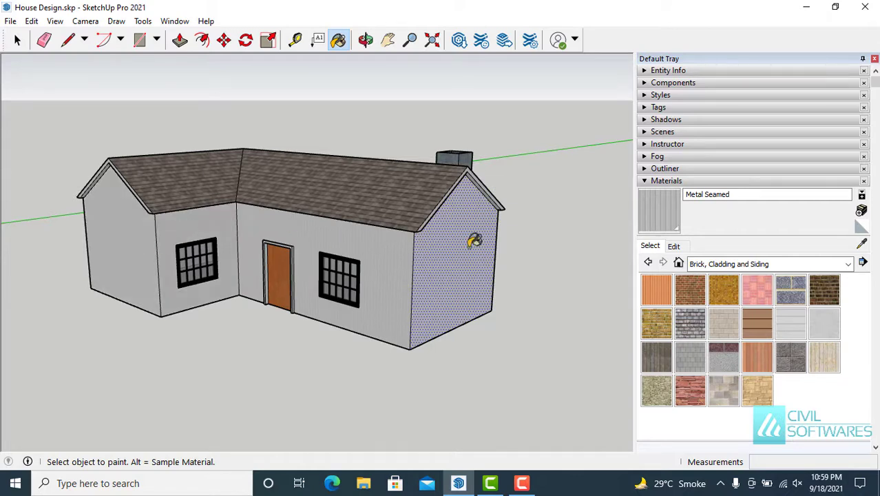
- Paint the long rear wall and the adjoining outer wall of the wing with the edited Metal Seamed material
{"action": "mouse_move", "coordinate": [474, 240]}
{"action": "middle_mouse_down"}
{"action": "mouse_move", "coordinate": [526, 222]}
{"action": "mouse_move", "coordinate": [108, 232]}
{"action": "mouse_move", "coordinate": [244, 273]}
{"action": "middle_mouse_up"}
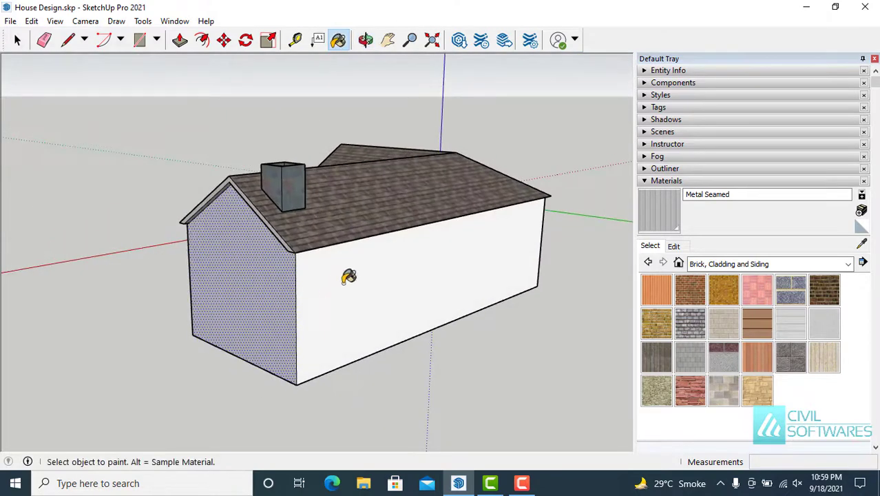
{"action": "left_click", "coordinate": [348, 276]}
{"action": "mouse_move", "coordinate": [526, 275]}
{"action": "middle_mouse_down"}
{"action": "mouse_move", "coordinate": [124, 246]}
{"action": "mouse_move", "coordinate": [95, 234]}
{"action": "middle_mouse_up"}
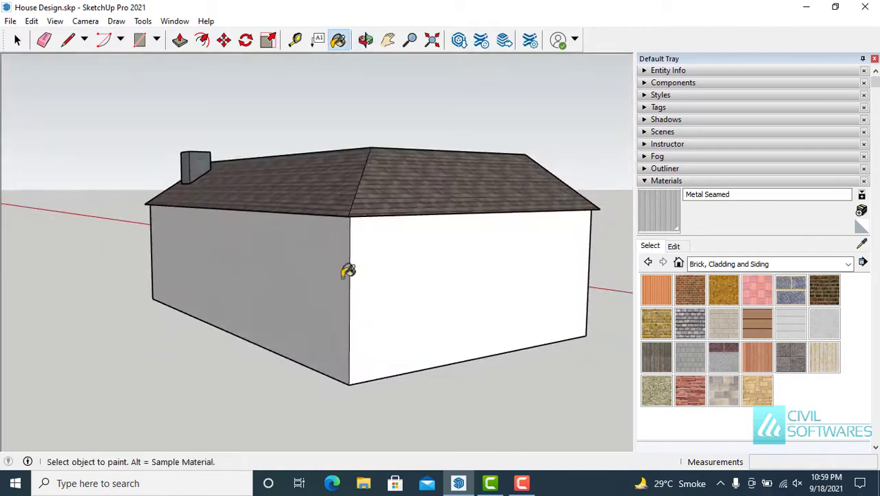
{"action": "left_click", "coordinate": [348, 273]}
{"action": "mouse_move", "coordinate": [124, 285]}
{"action": "middle_mouse_down"}
{"action": "mouse_move", "coordinate": [495, 347]}
{"action": "mouse_move", "coordinate": [270, 341]}
{"action": "middle_mouse_up"}
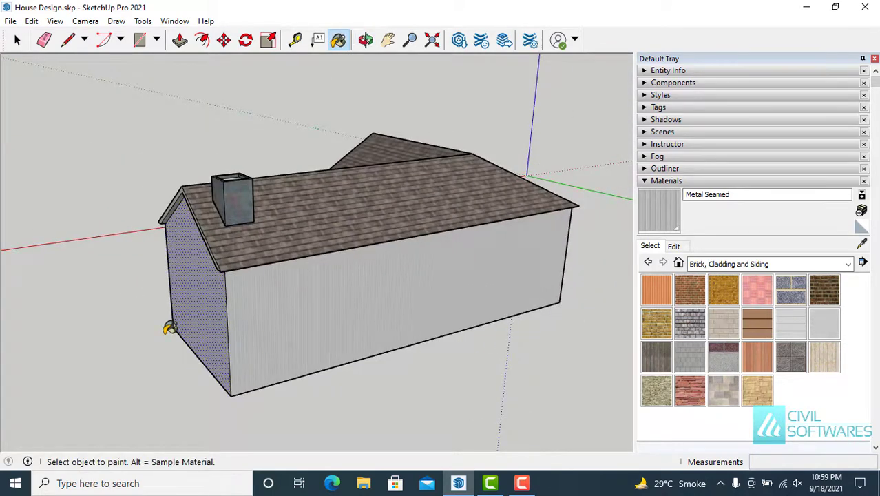
- Finish painting and clear the selection of the chimney-side gable wall
{"action": "middle_click_drag", "start_coordinate": [169, 328], "coordinate": [542, 380]}
{"action": "middle_click_drag", "start_coordinate": [314, 348], "coordinate": [333, 369]}
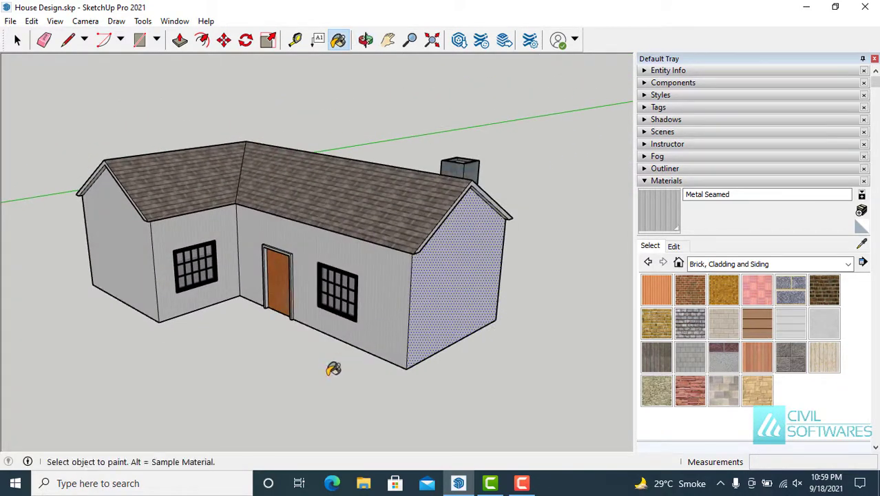
{"action": "key", "text": "space"}
{"action": "left_click", "coordinate": [267, 396]}
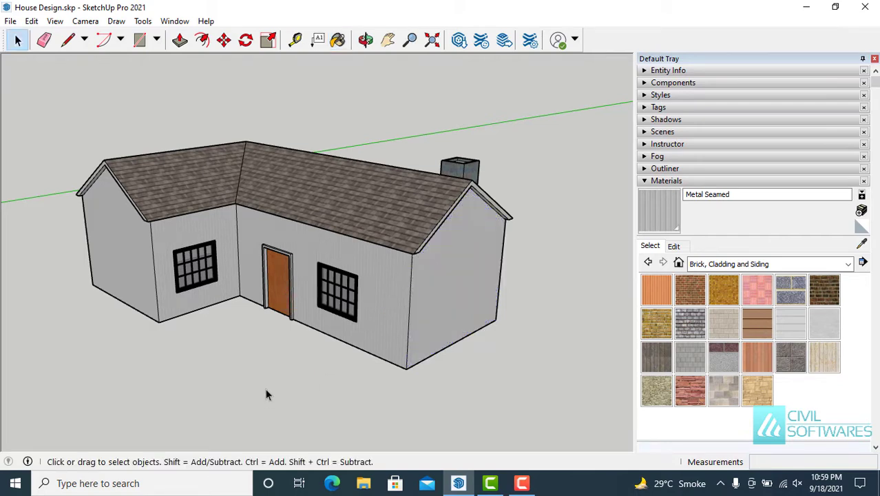
{"action": "scroll", "coordinate": [242, 390], "scroll_direction": "up", "scroll_amount": 2}
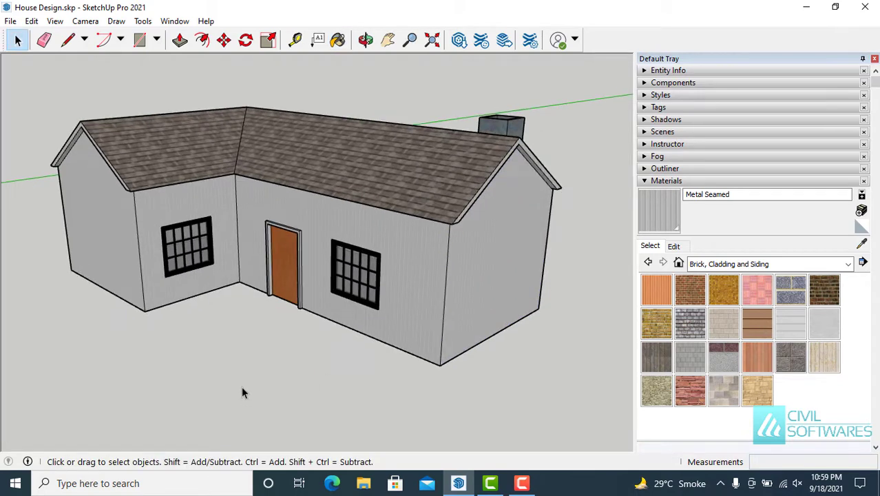
{"action": "middle_click_drag", "start_coordinate": [242, 389], "coordinate": [239, 391]}
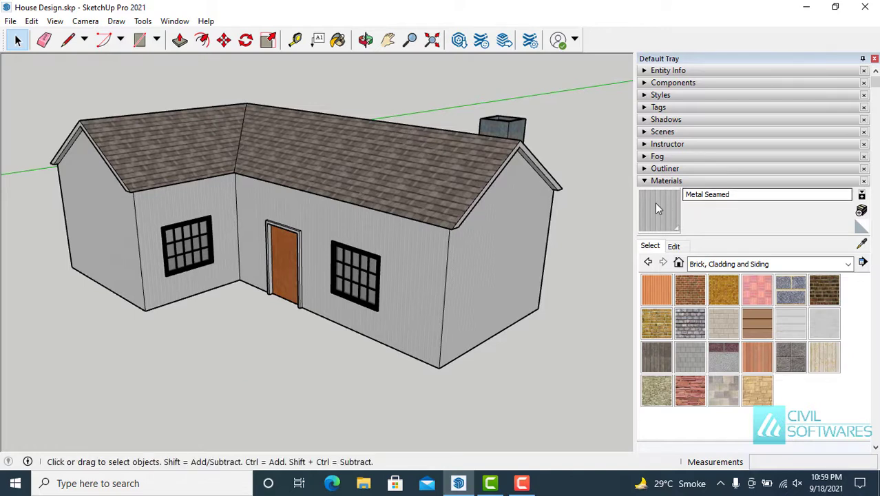
- Turn on the model's shadows and enable the option to use the sun for shading
{"action": "left_click", "coordinate": [646, 181]}
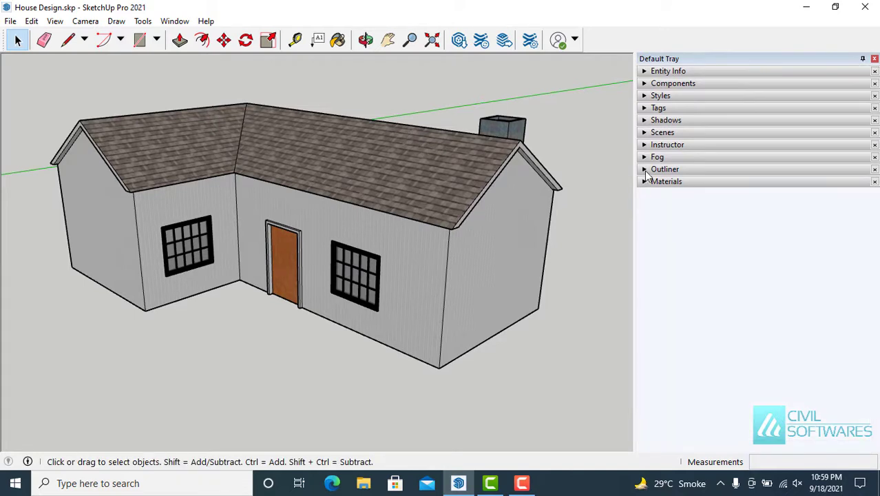
{"action": "left_click", "coordinate": [646, 120]}
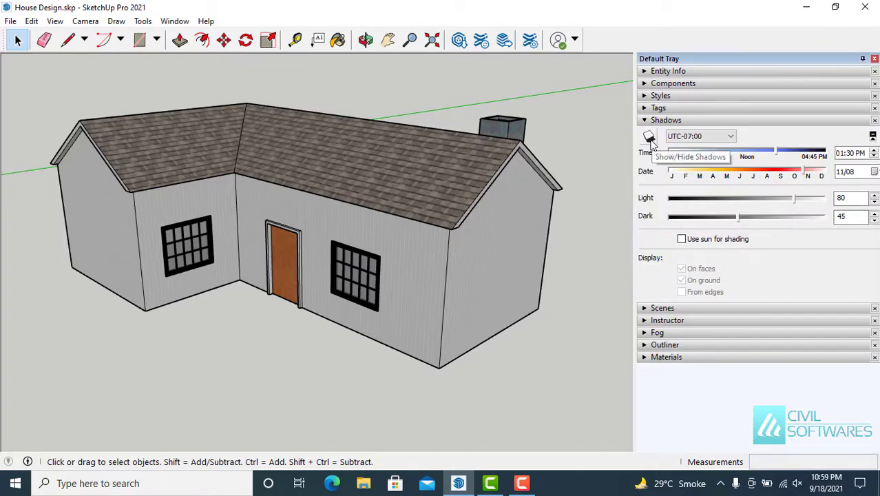
{"action": "left_click", "coordinate": [649, 138]}
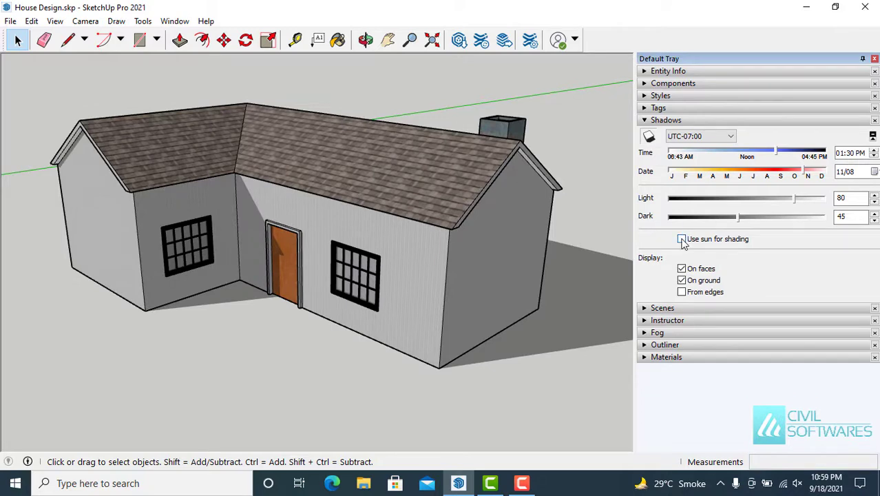
{"action": "middle_click_drag", "start_coordinate": [532, 250], "coordinate": [561, 246]}
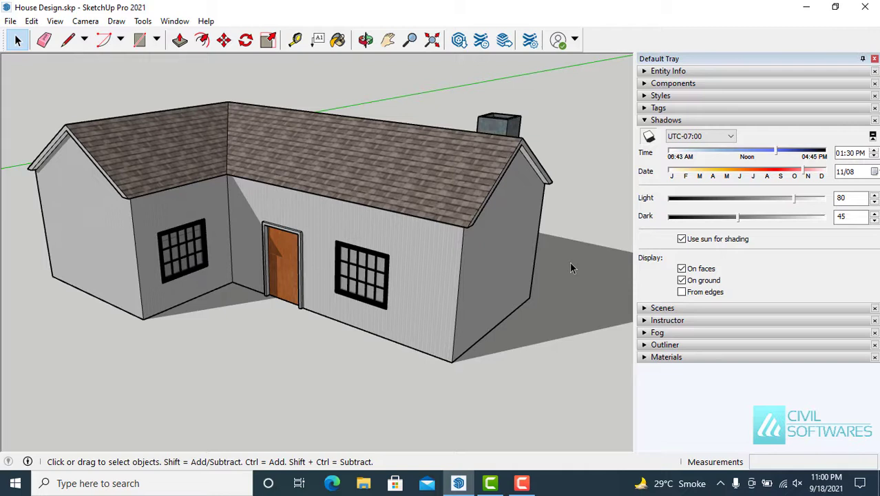
- Set the shadow time to 03:21 PM and the shadow date to 08/18
{"action": "left_click", "coordinate": [778, 154]}
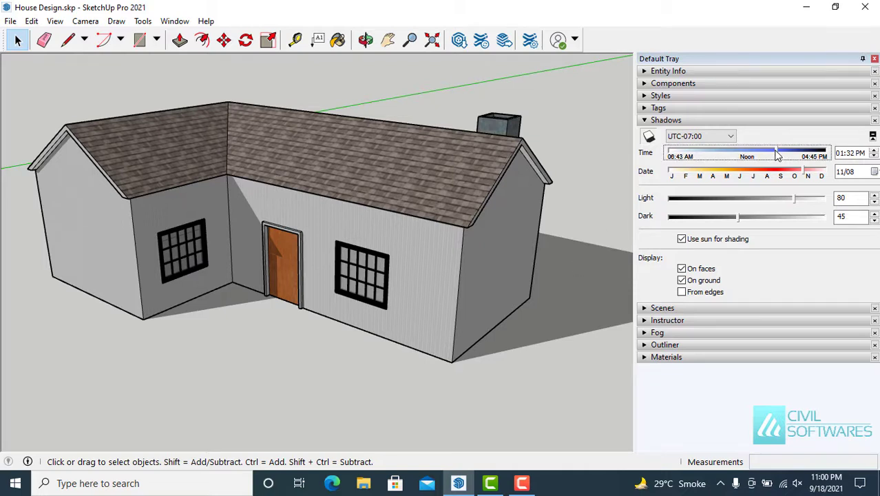
{"action": "left_click_drag", "start_coordinate": [750, 154], "coordinate": [686, 174]}
{"action": "mouse_move", "coordinate": [697, 175]}
{"action": "left_mouse_down"}
{"action": "mouse_move", "coordinate": [778, 175]}
{"action": "mouse_move", "coordinate": [738, 156]}
{"action": "mouse_move", "coordinate": [785, 153]}
{"action": "left_mouse_up"}
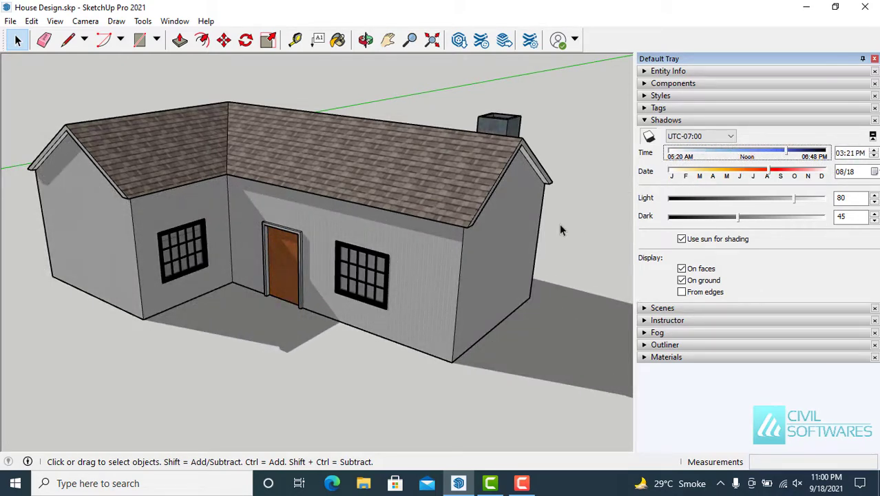
{"action": "middle_click_drag", "start_coordinate": [560, 225], "coordinate": [558, 244]}
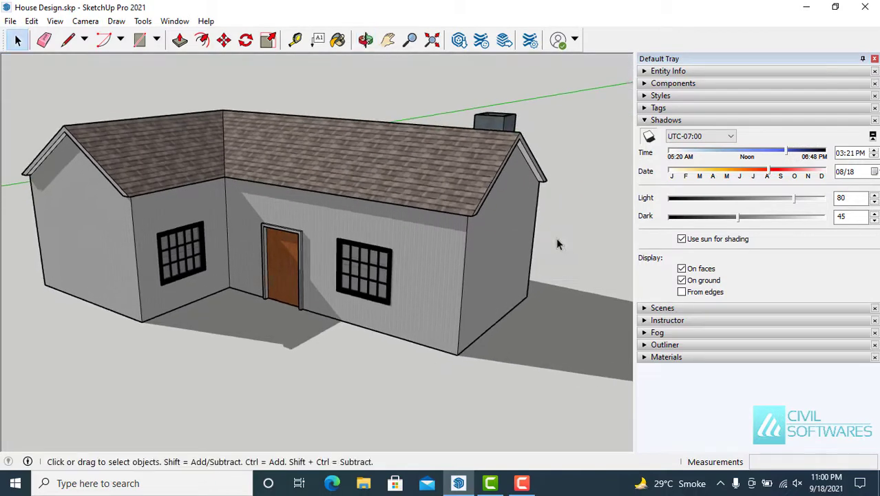